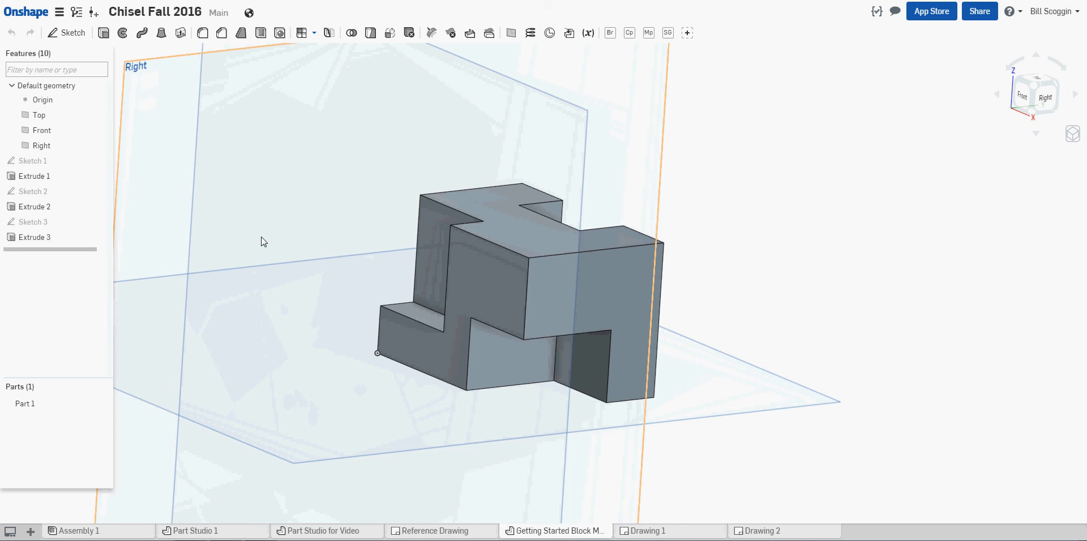
Show the finished block model in isometric view and bring it fully into the viewing area.
{"action": "left_click", "coordinate": [1071, 134]}
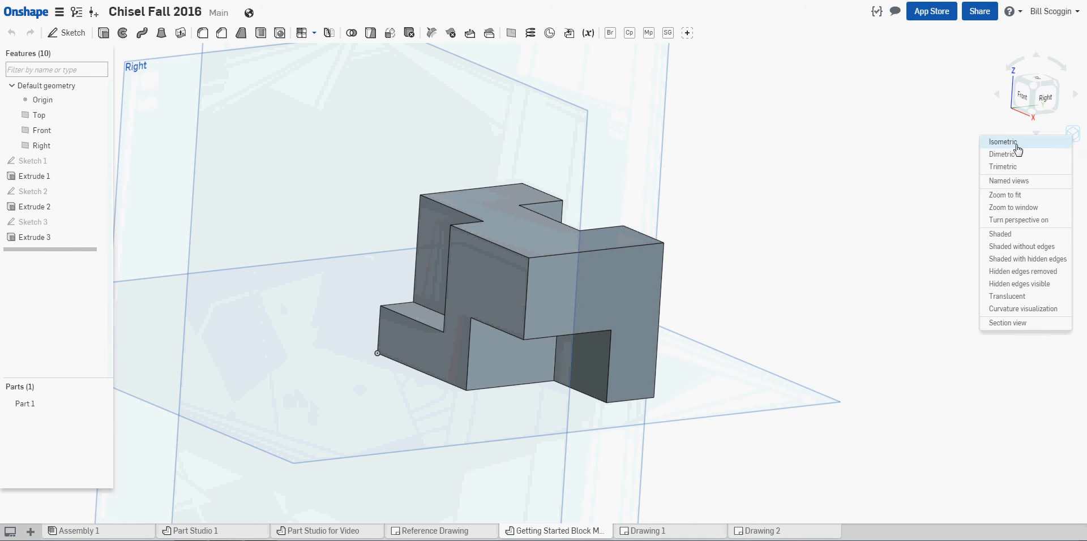
{"action": "left_click", "coordinate": [1016, 145]}
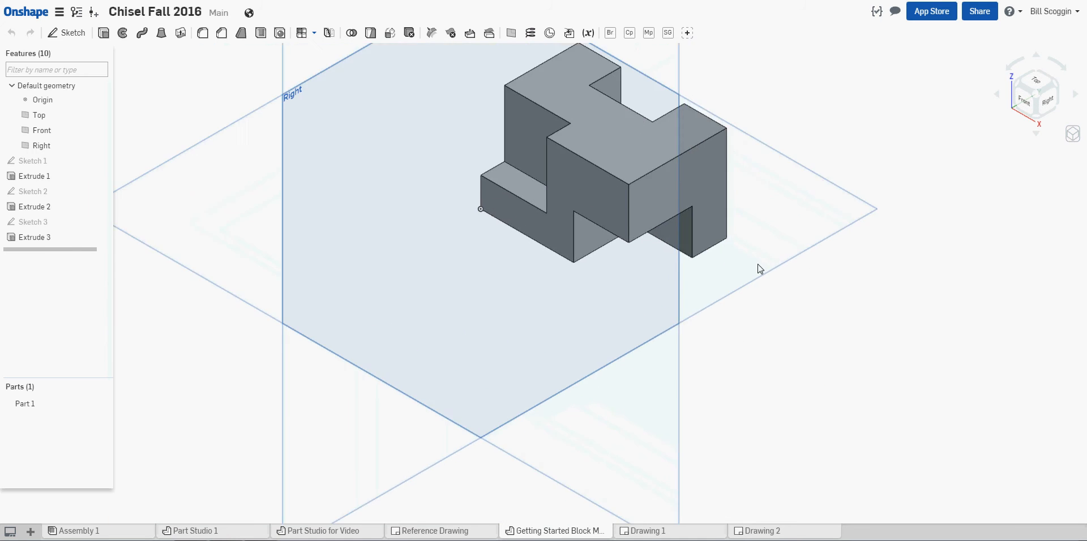
{"action": "middle_click_drag", "start_coordinate": [757, 264], "coordinate": [619, 358]}
{"action": "scroll", "coordinate": [668, 354], "scroll_direction": "up", "scroll_amount": 2}
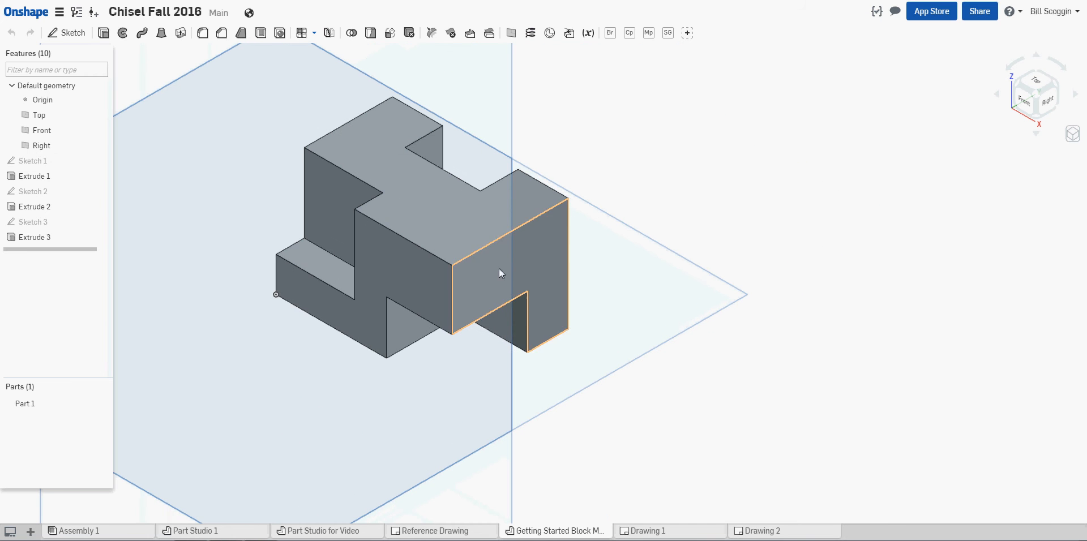
Rename the Drawing 2 document tab as Reference Drawing 1.
{"action": "right_click", "coordinate": [760, 535]}
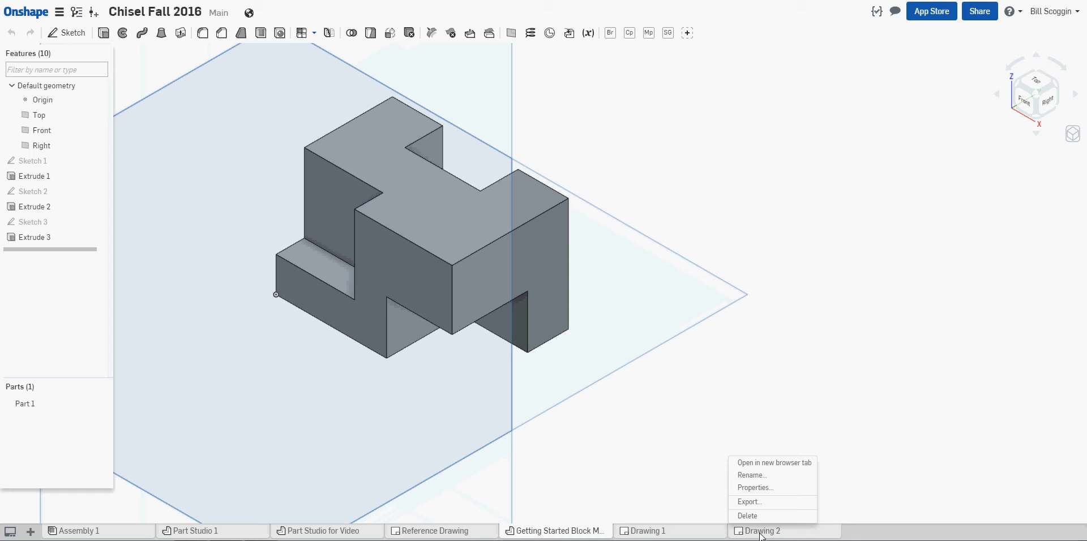
{"action": "left_click", "coordinate": [752, 475]}
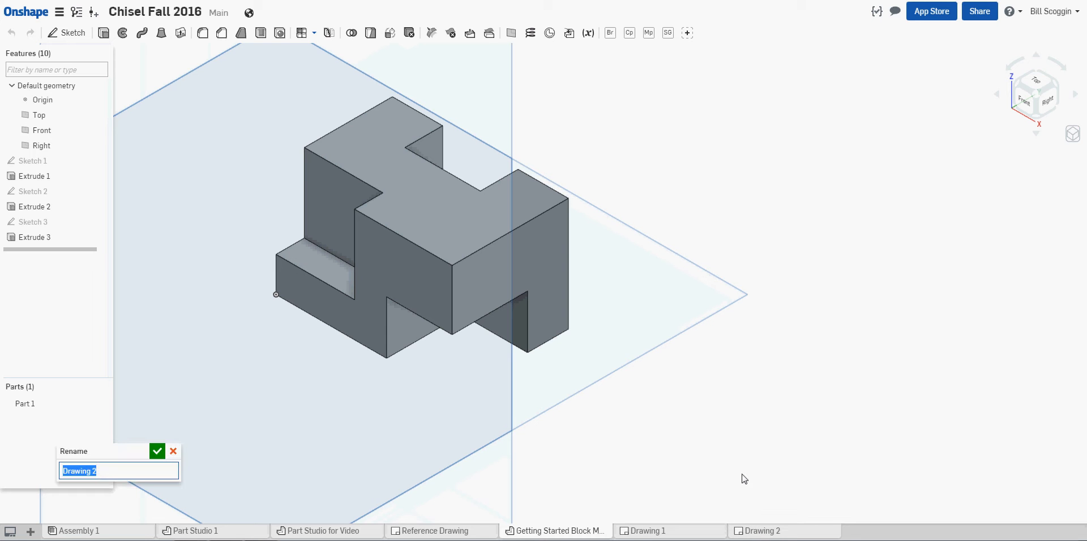
{"action": "type", "text": "Reference"}
{"action": "left_click", "coordinate": [154, 456]}
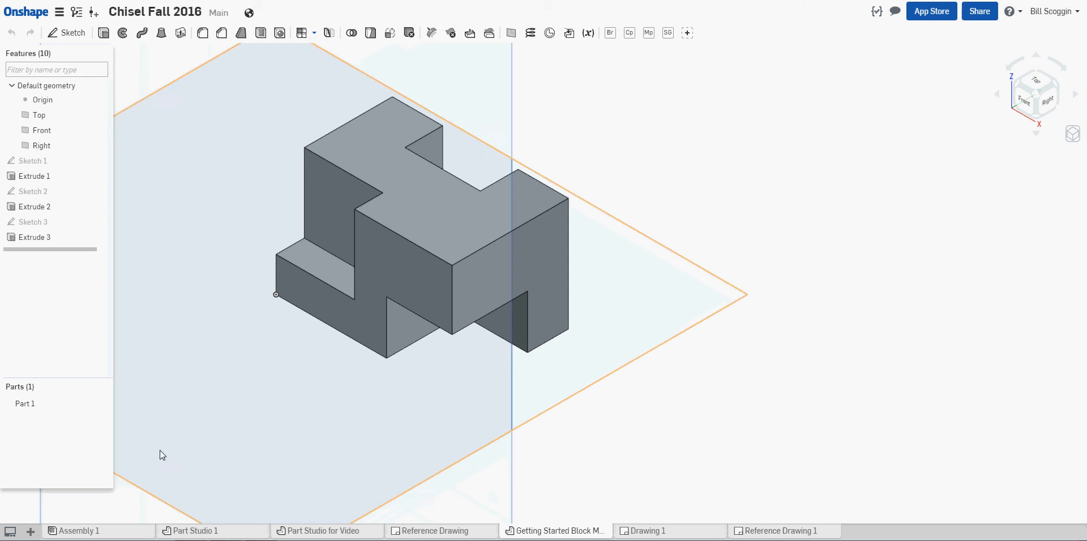
Look over Reference Drawing 1 and the finished block model, and add a new part studio to the document.
{"action": "left_click", "coordinate": [759, 531]}
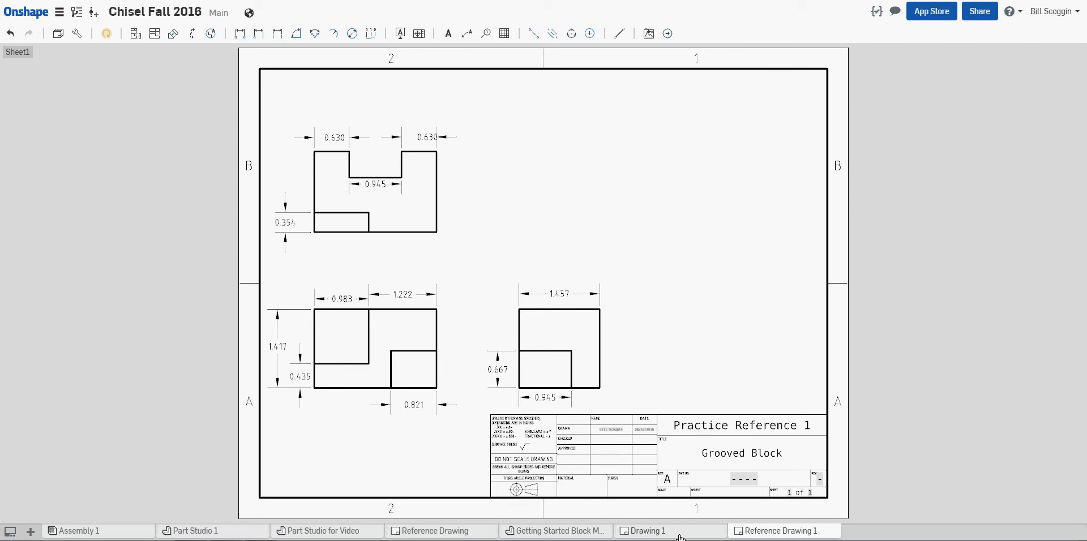
{"action": "left_click", "coordinate": [566, 532]}
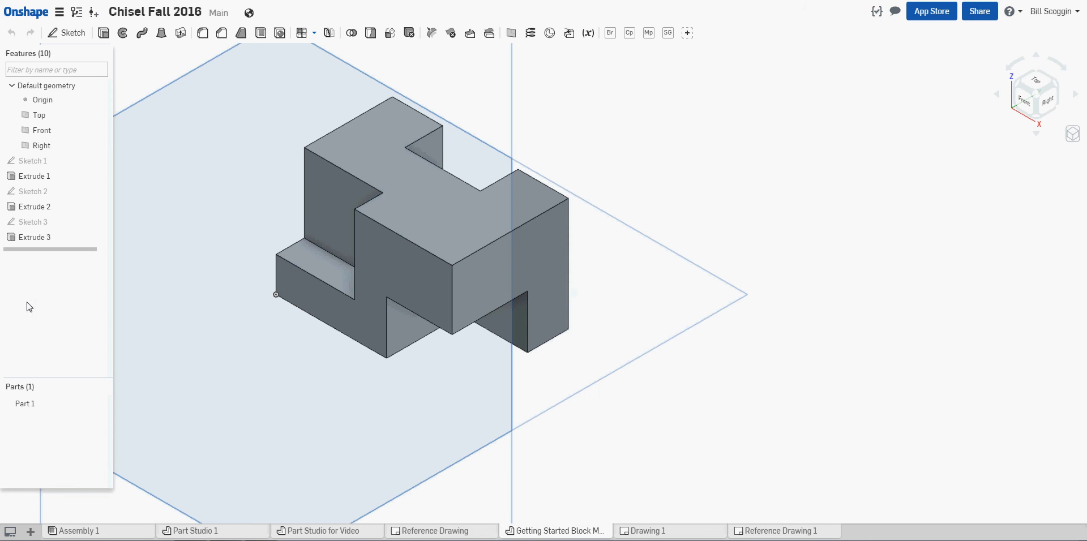
{"action": "left_click", "coordinate": [30, 532]}
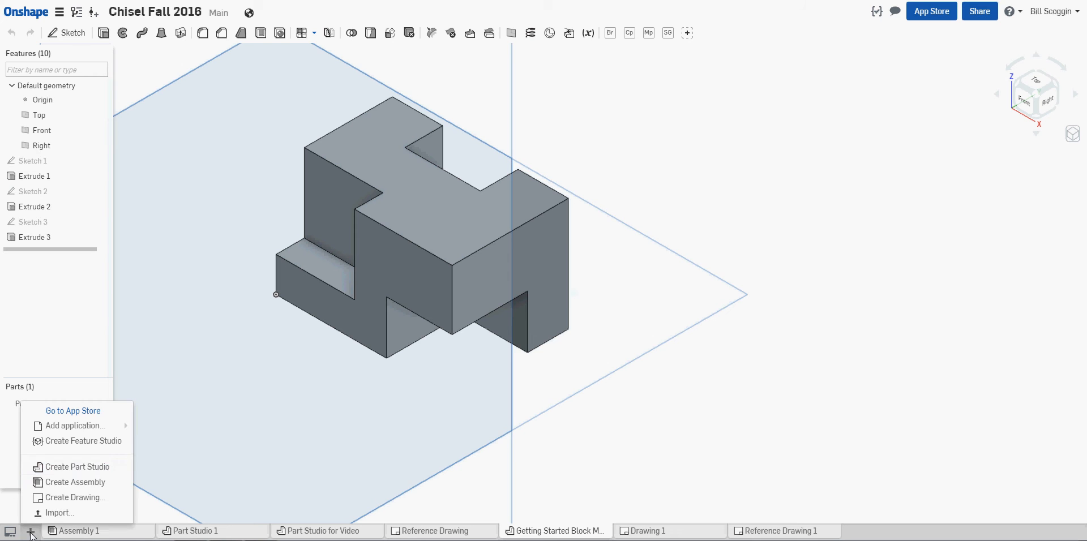
{"action": "left_click", "coordinate": [63, 474]}
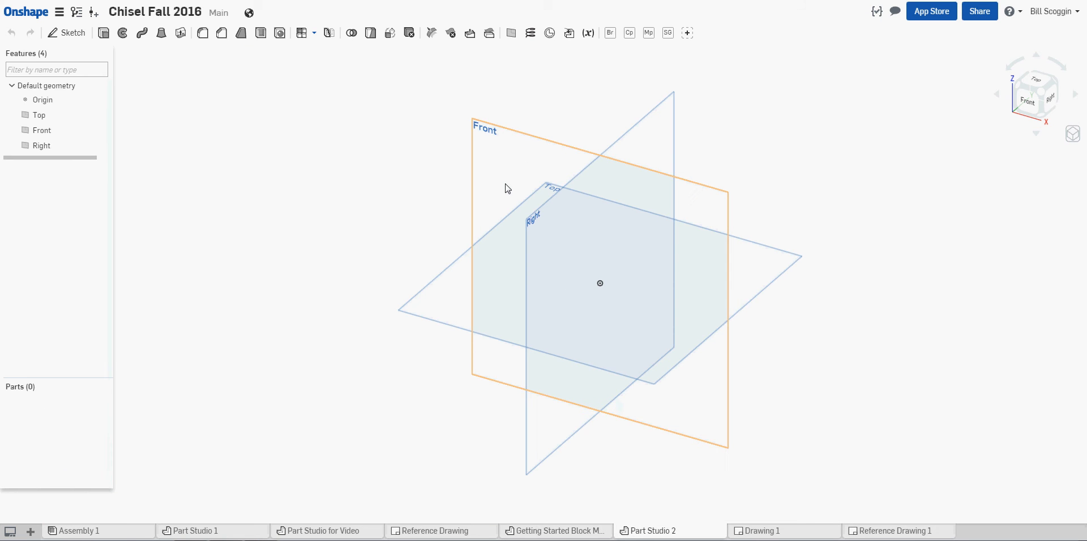
Sketch a corner rectangle about 38 by 21 mm on the Top plane, starting at the origin.
{"action": "left_click", "coordinate": [68, 34]}
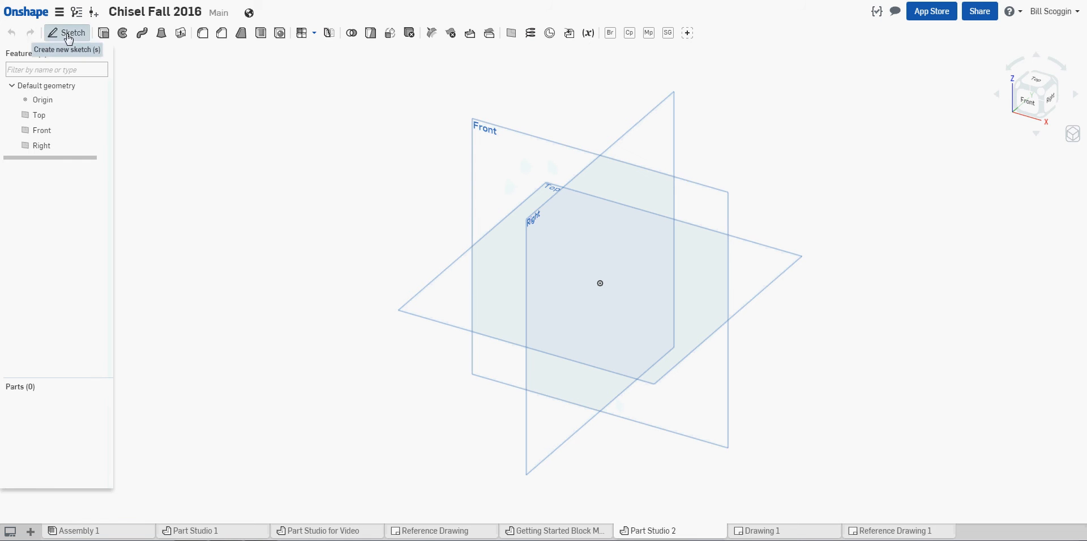
{"action": "left_click", "coordinate": [443, 307]}
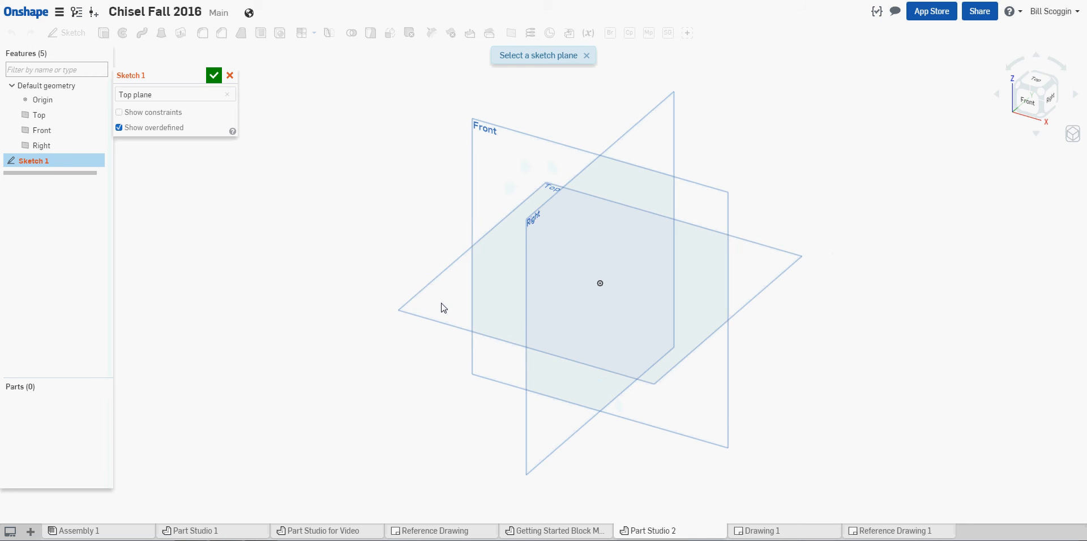
{"action": "left_click", "coordinate": [1039, 80]}
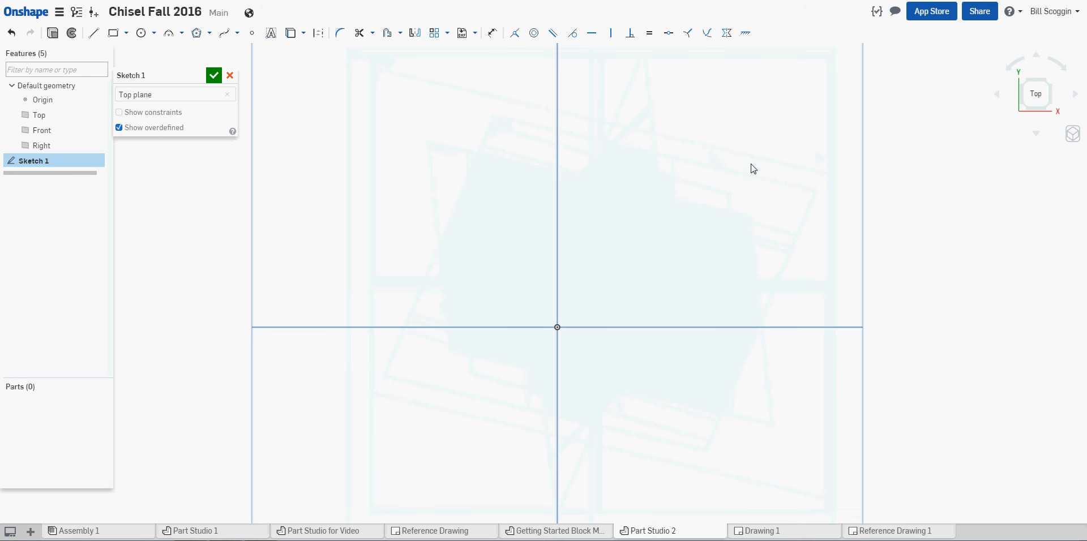
{"action": "left_click", "coordinate": [126, 33]}
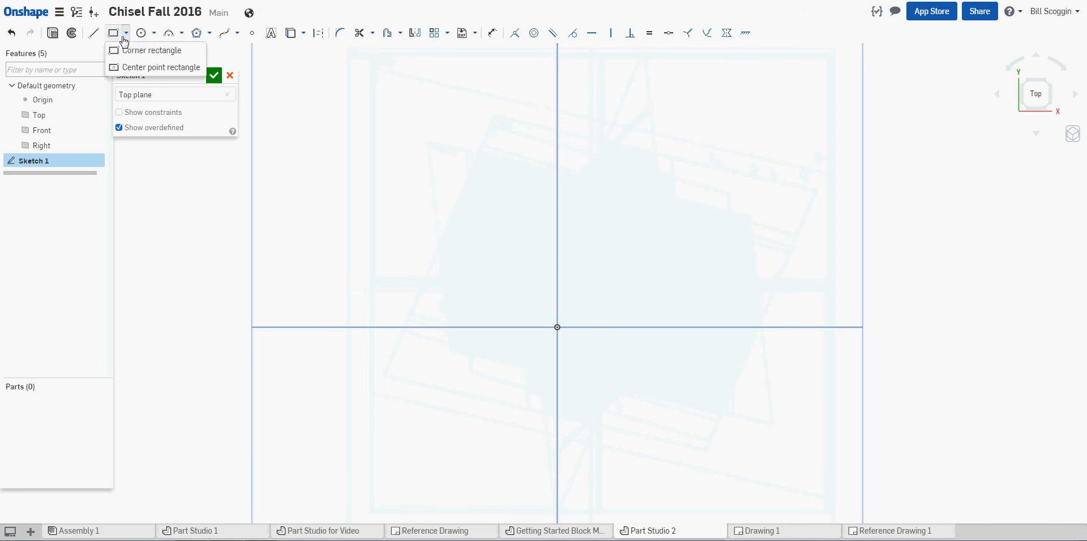
{"action": "left_click", "coordinate": [128, 51]}
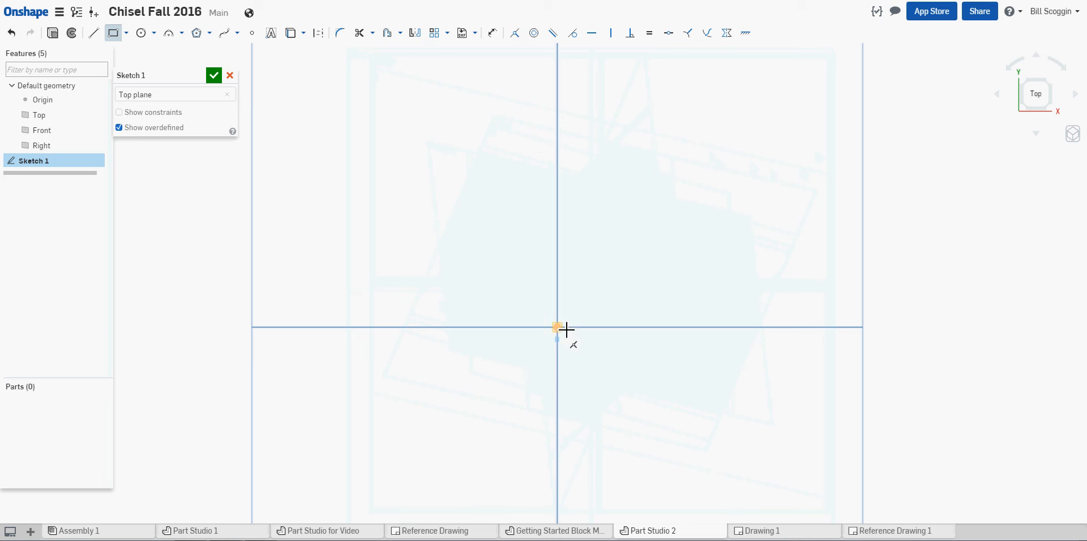
{"action": "left_click", "coordinate": [557, 327]}
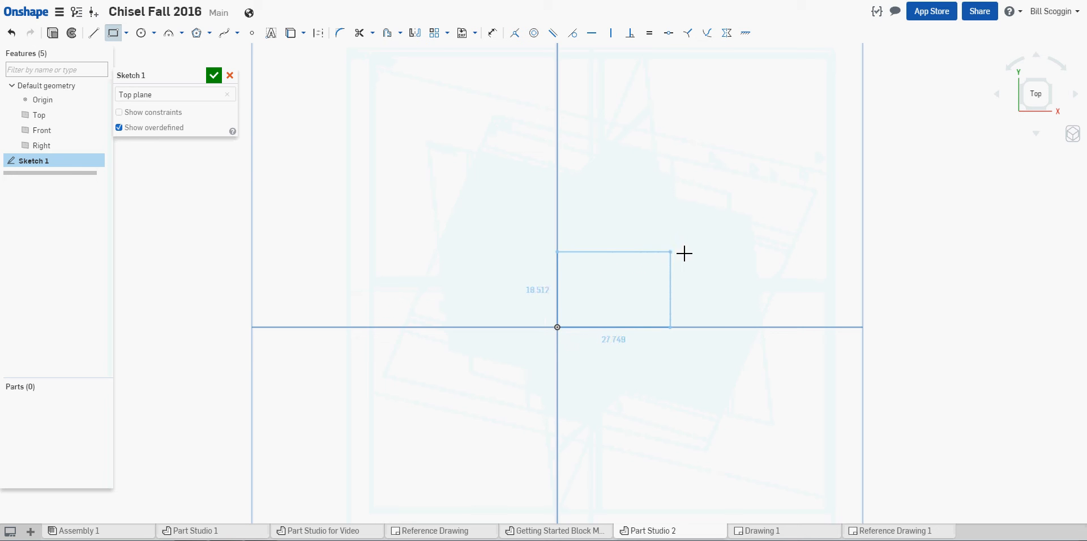
{"action": "left_click", "coordinate": [715, 244]}
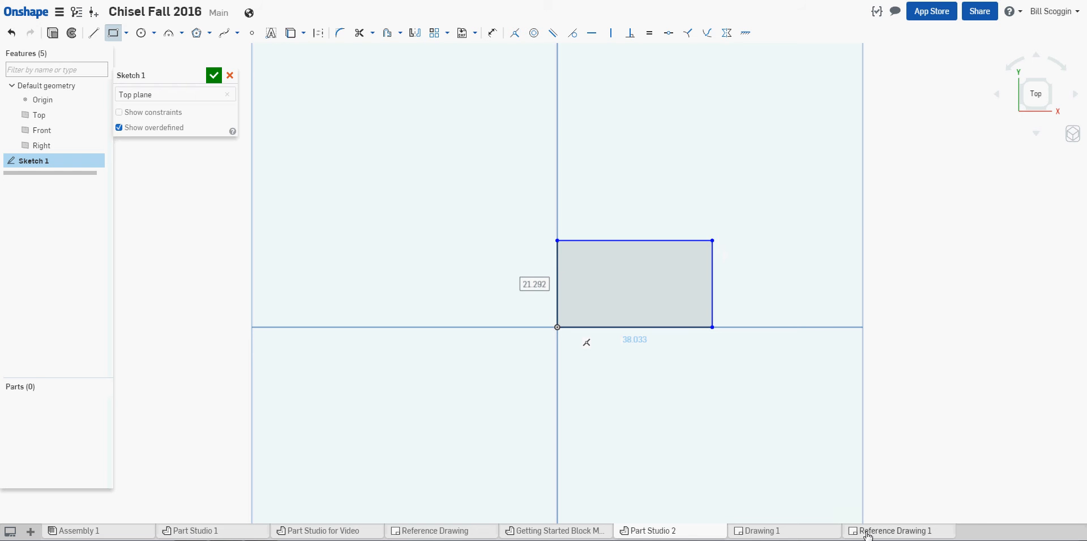
Review Reference Drawing 1, the chisel drawing and the finished block and chisel models, and return to Part Studio 2.
{"action": "left_click", "coordinate": [868, 532]}
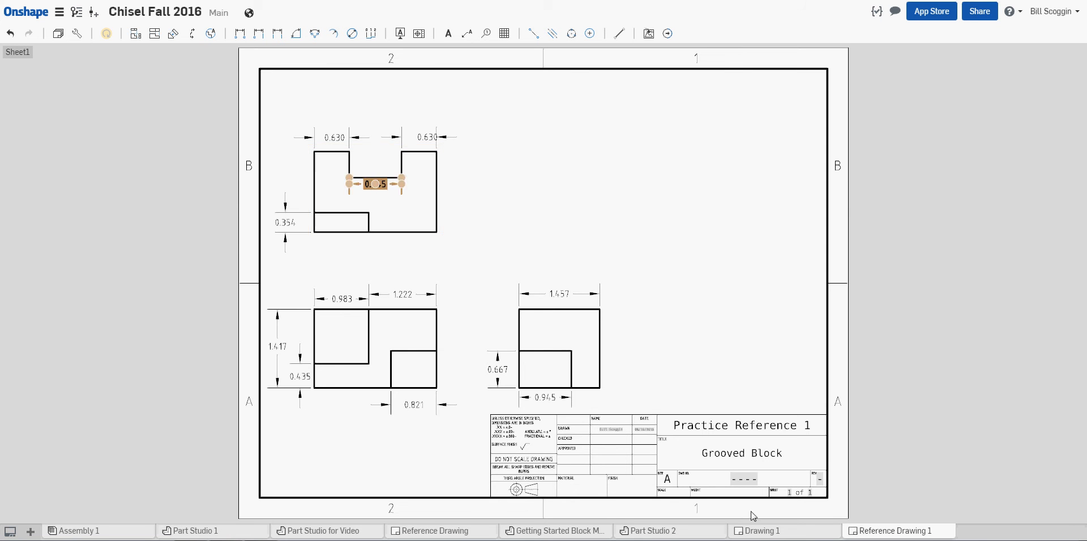
{"action": "left_click", "coordinate": [767, 532]}
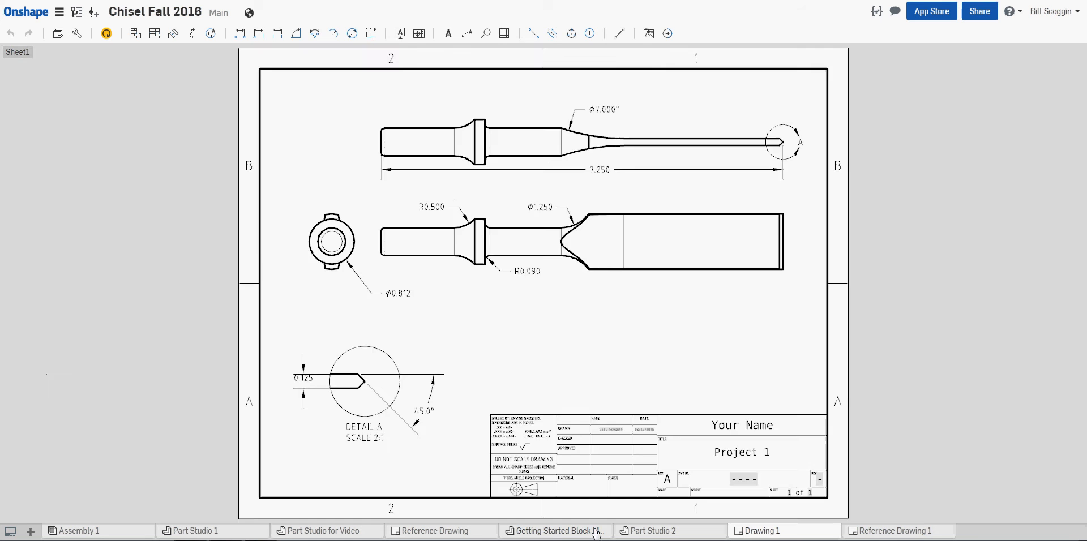
{"action": "left_click", "coordinate": [583, 531]}
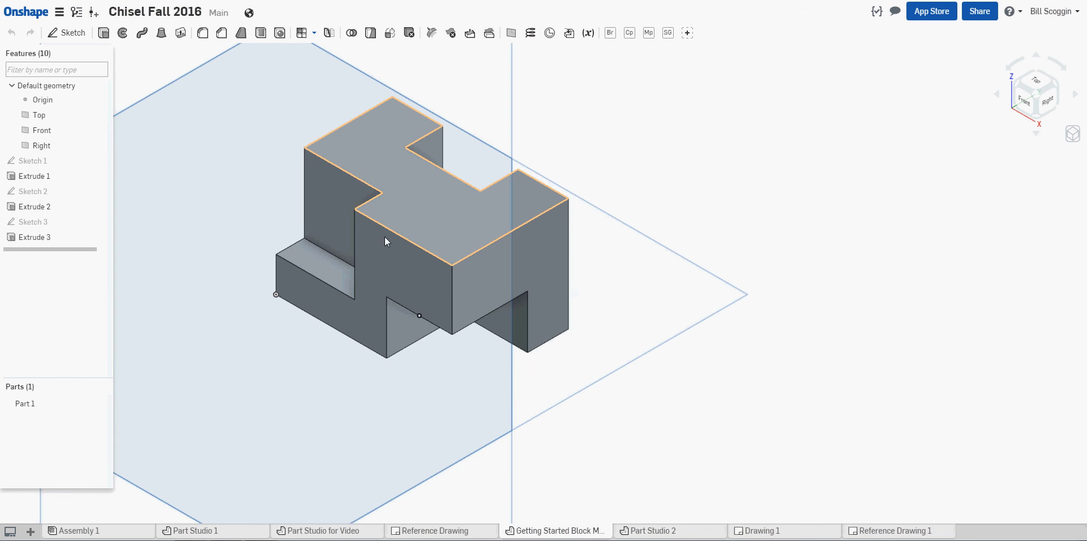
{"action": "scroll", "coordinate": [438, 162], "scroll_direction": "up", "scroll_amount": 2}
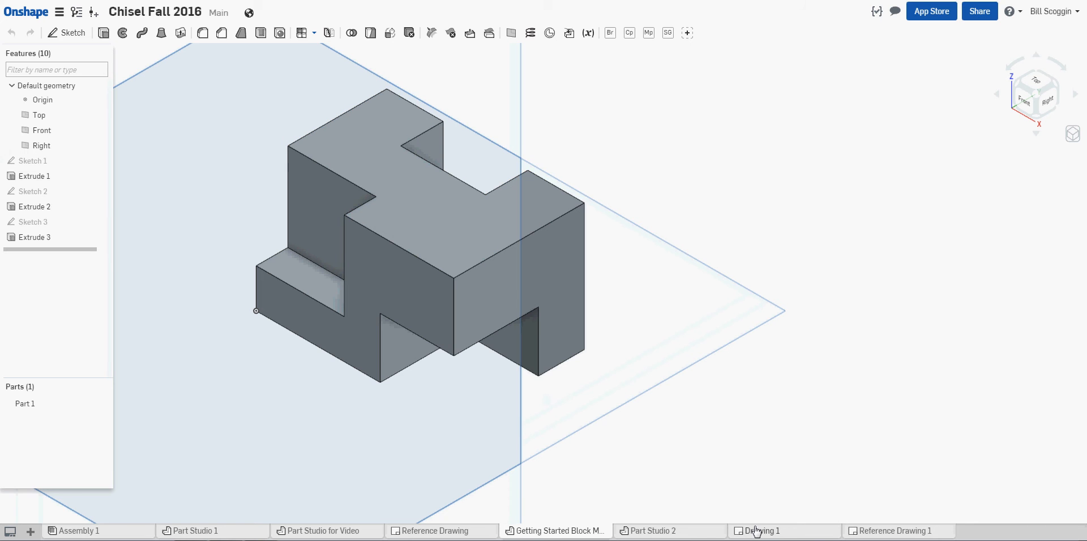
{"action": "left_click", "coordinate": [225, 532]}
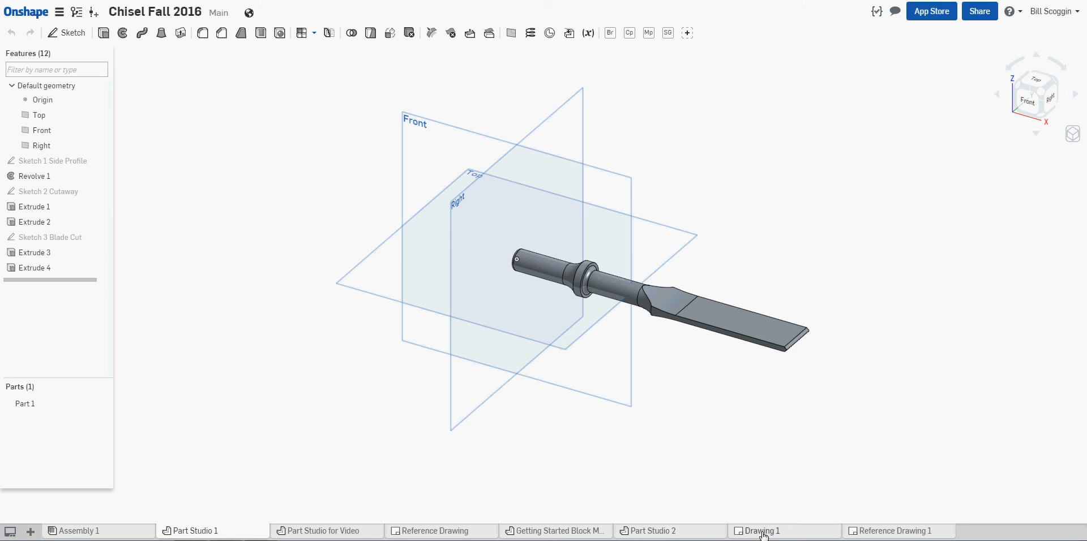
{"action": "left_click", "coordinate": [674, 532]}
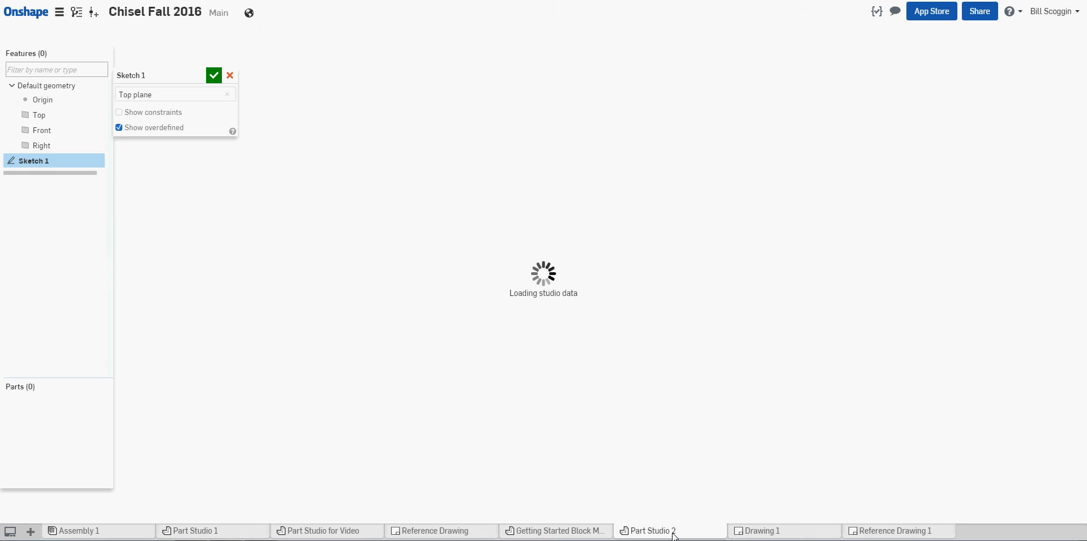
Place a horizontal dimension on the rectangle's upper edge.
{"action": "scroll", "coordinate": [594, 374], "scroll_direction": "up", "scroll_amount": 3}
{"action": "middle_click_drag", "start_coordinate": [743, 344], "coordinate": [583, 371]}
{"action": "left_click", "coordinate": [492, 33]}
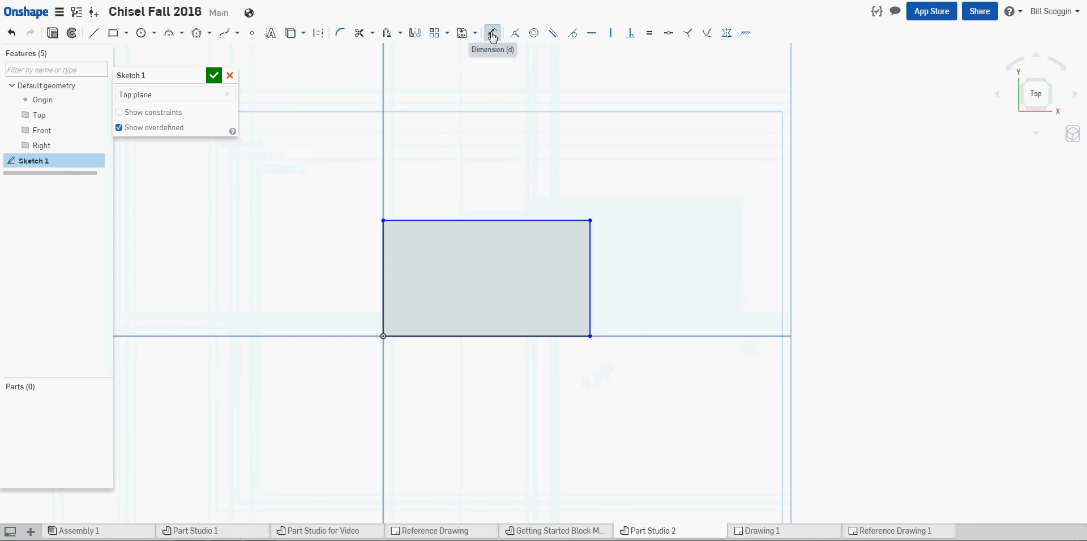
{"action": "left_click", "coordinate": [515, 220]}
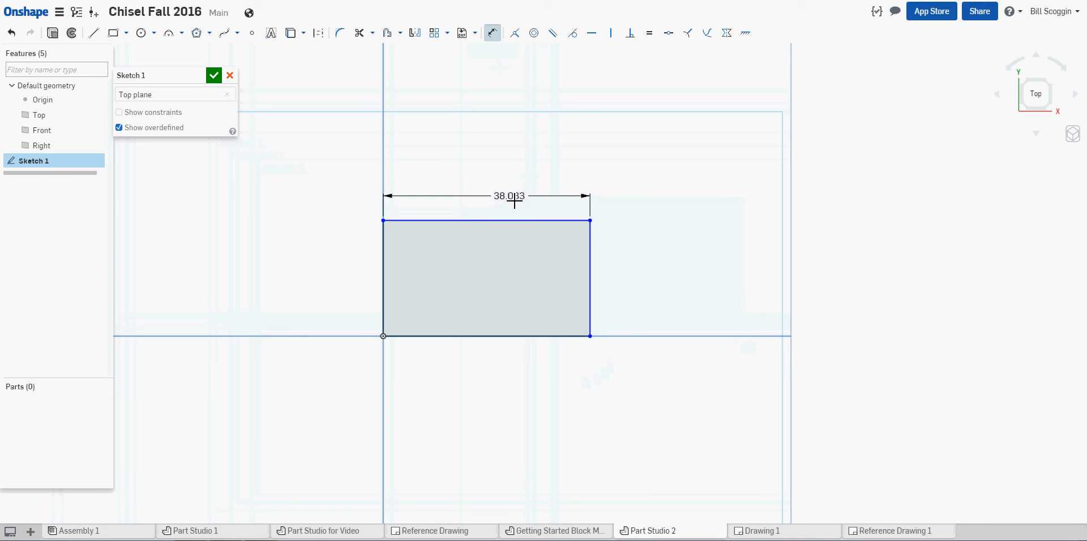
{"action": "left_click", "coordinate": [512, 197]}
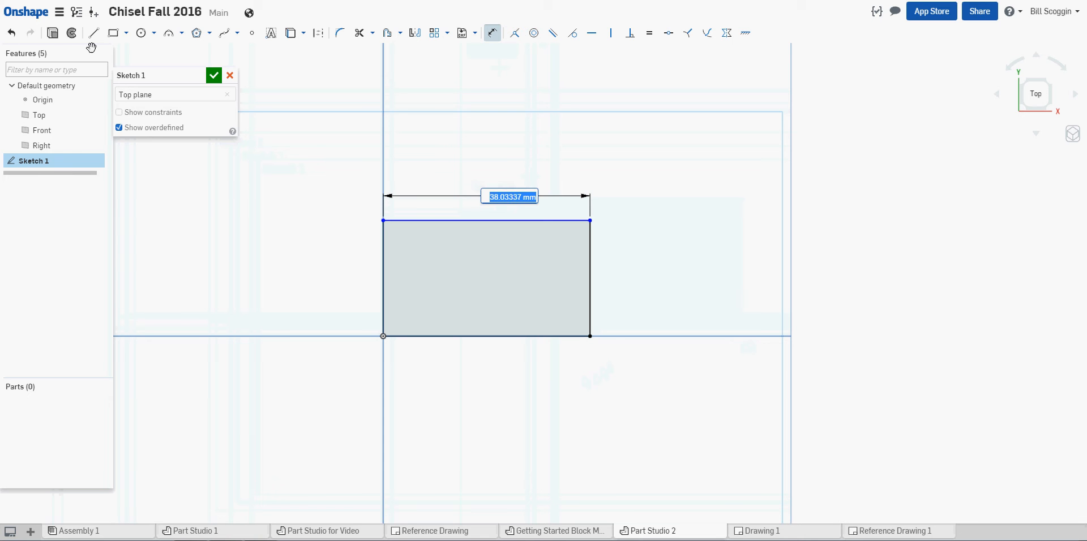
Change the workspace's default length unit to inch.
{"action": "left_click", "coordinate": [60, 14]}
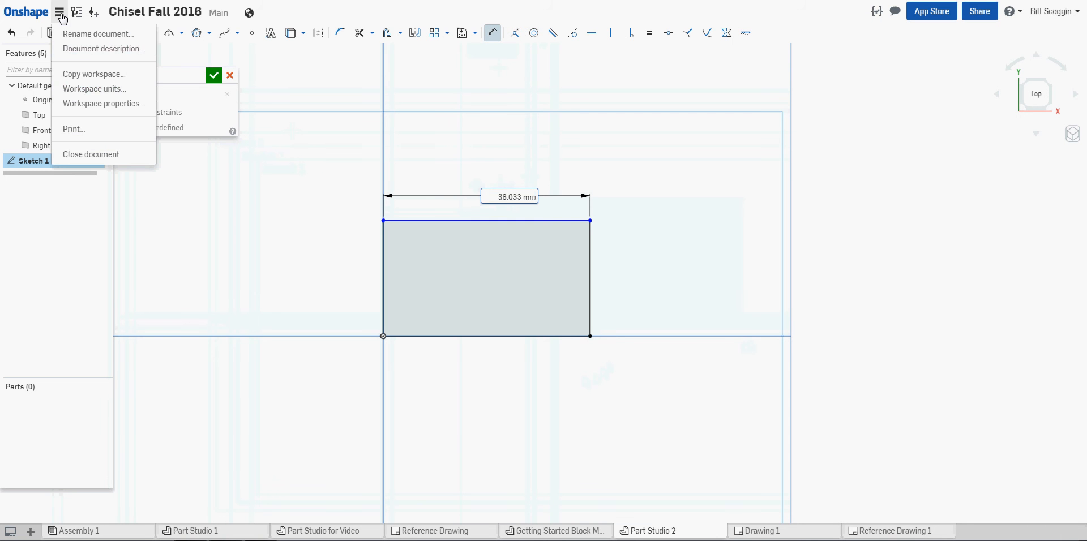
{"action": "left_click", "coordinate": [74, 91]}
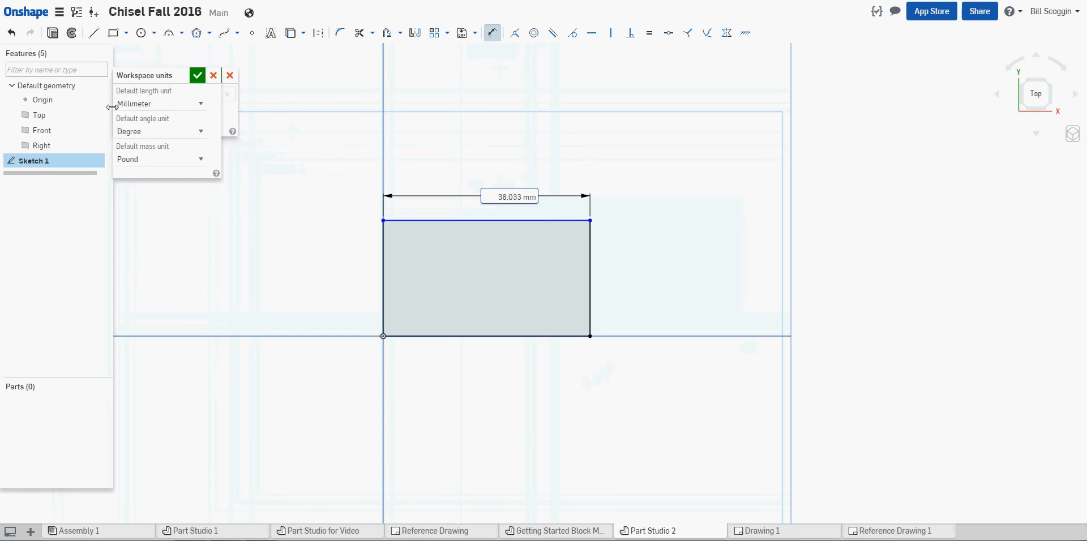
{"action": "left_click", "coordinate": [139, 108]}
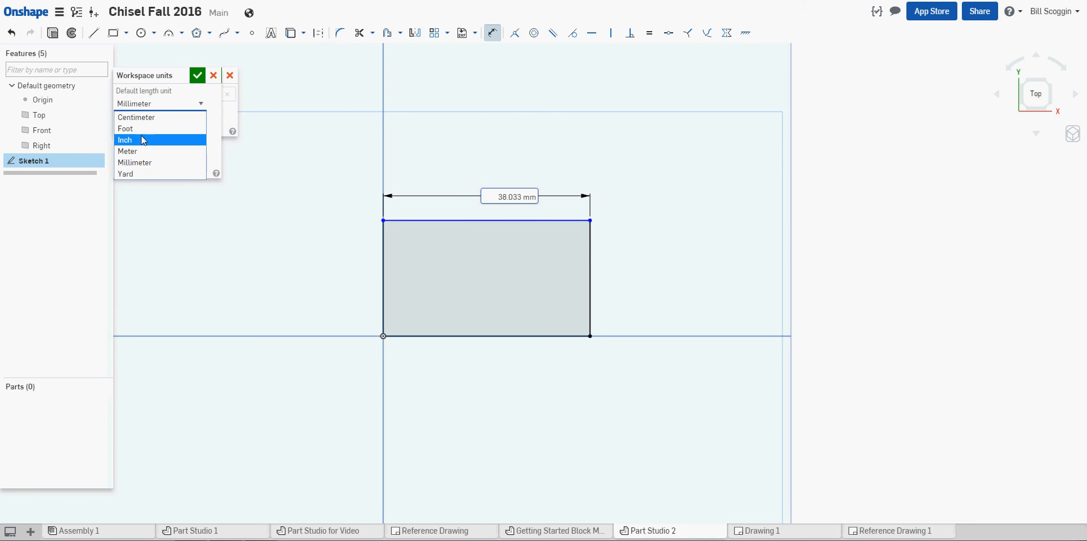
{"action": "left_click", "coordinate": [143, 140]}
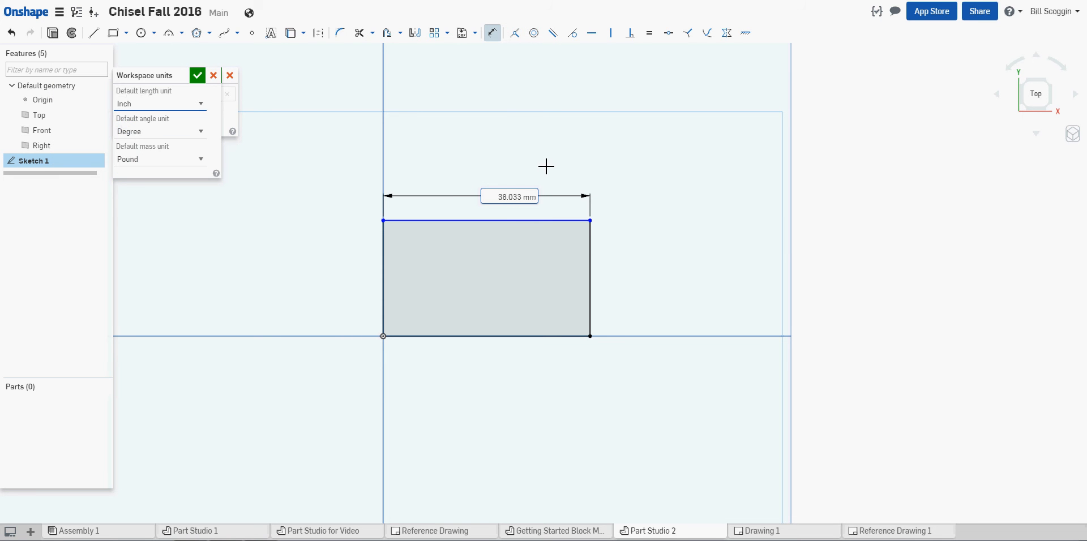
{"action": "left_click", "coordinate": [197, 76]}
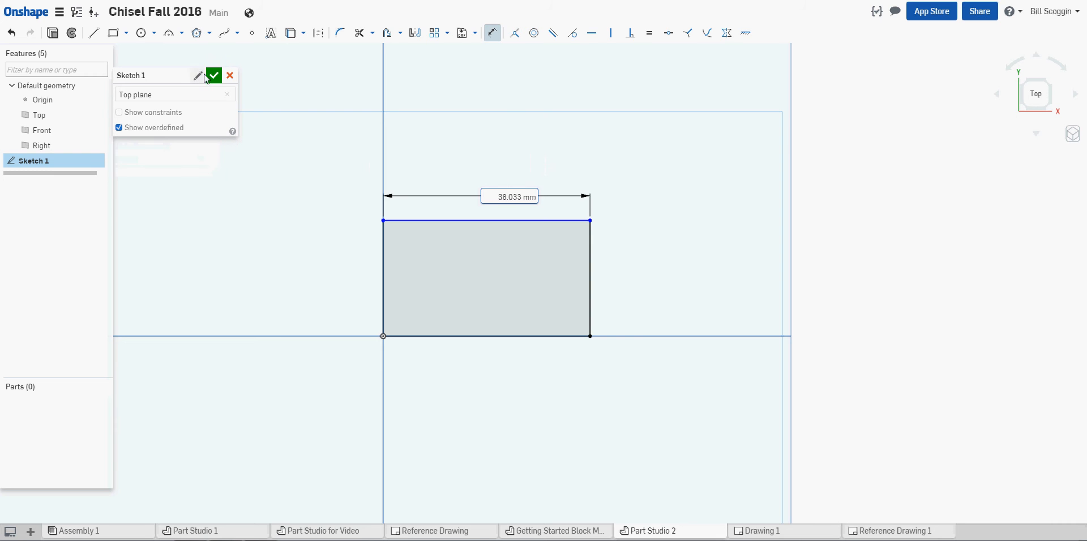
Set the rectangle's horizontal dimension to the expression 2*0.630+0.945 in inches.
{"action": "double_click", "coordinate": [511, 197]}
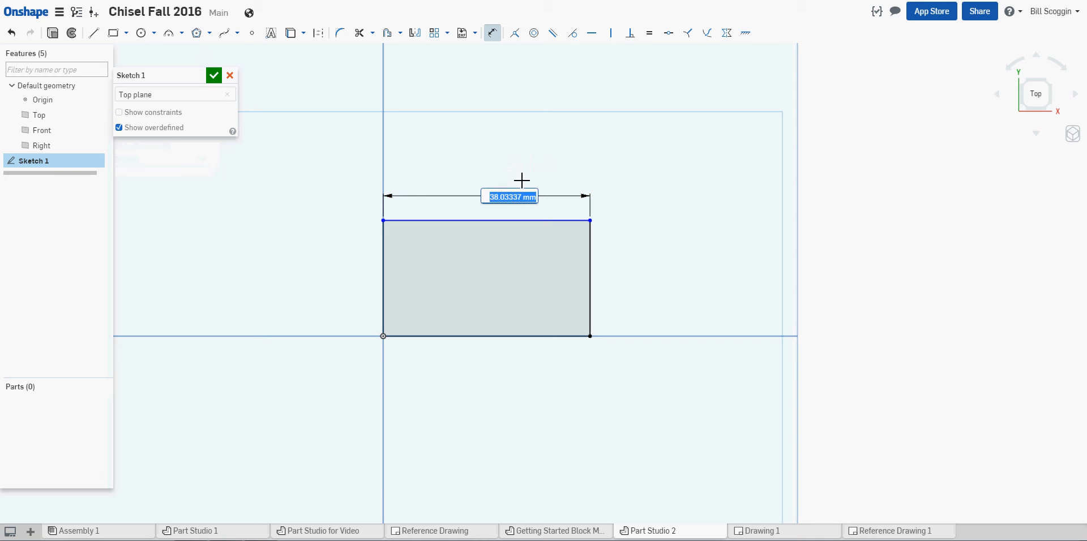
{"action": "type", "text": "2*0.630+0.945"}
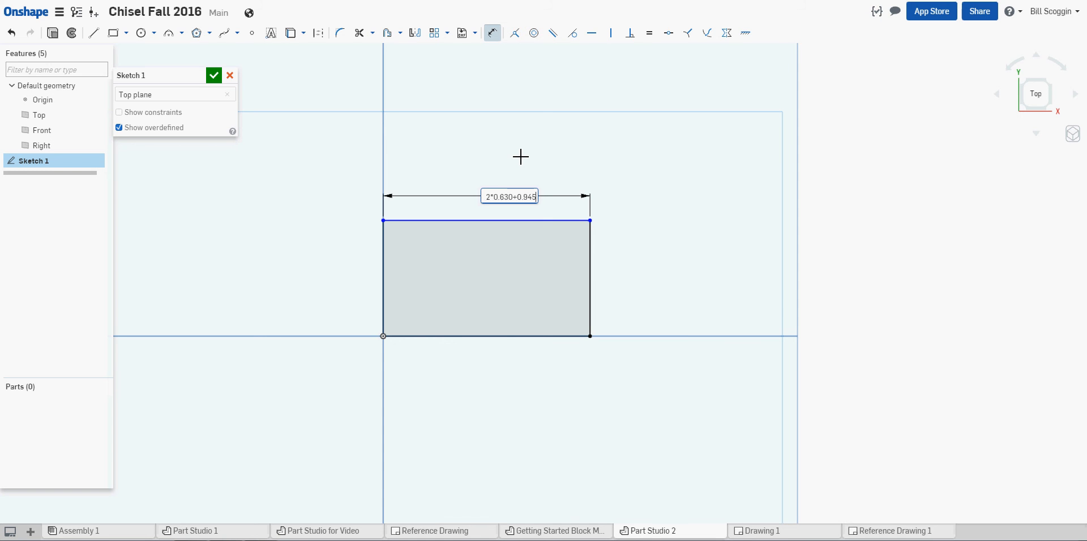
{"action": "key", "text": "Return"}
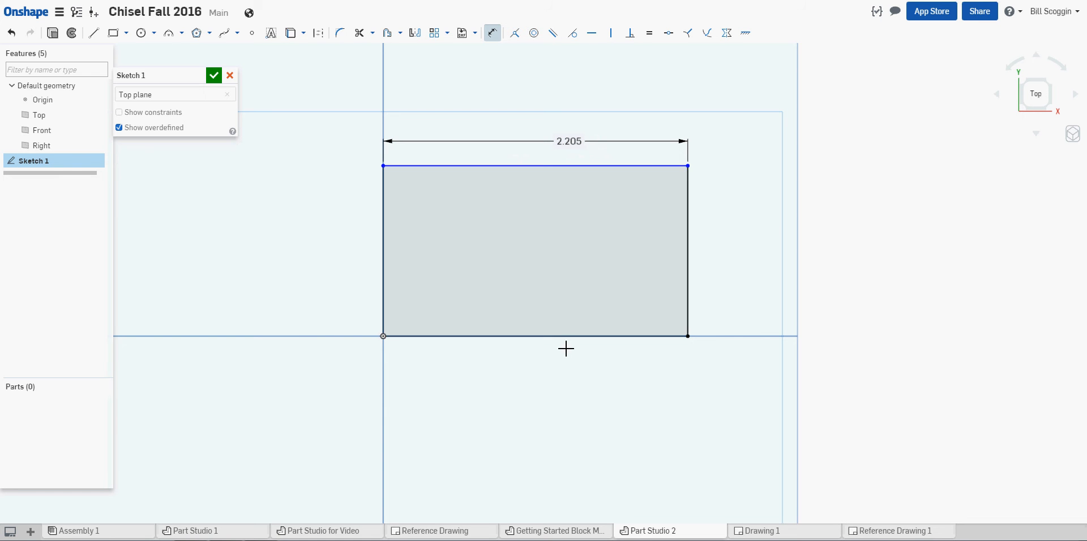
Check the block's depth in Reference Drawing 1, and dimension the base rectangle's vertical side in Part Studio 2 at 1.457 in.
{"action": "left_click", "coordinate": [878, 534]}
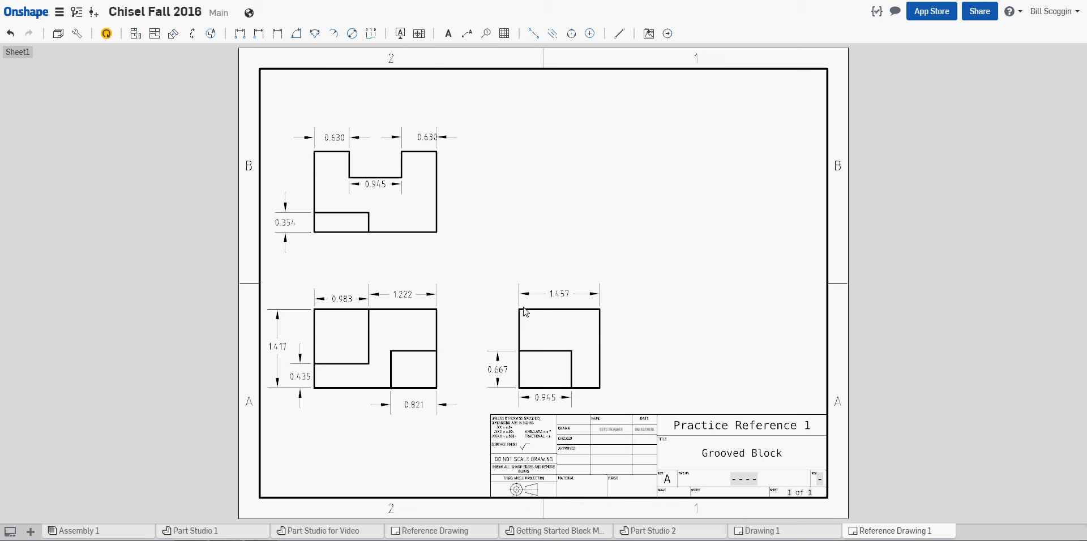
{"action": "left_click", "coordinate": [560, 293]}
{"action": "left_click", "coordinate": [457, 155]}
{"action": "left_click", "coordinate": [651, 531]}
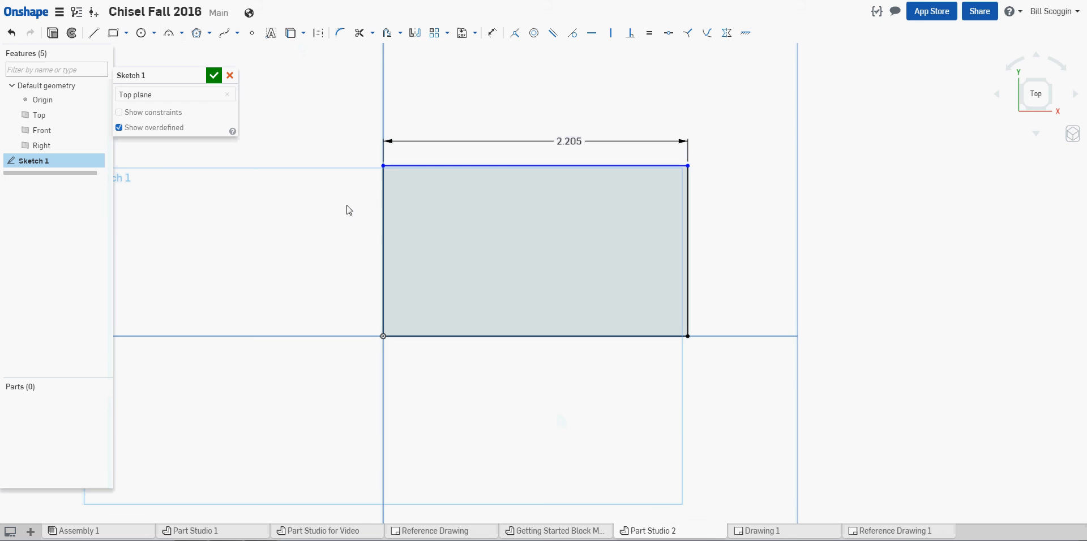
{"action": "left_click", "coordinate": [492, 32]}
{"action": "left_click", "coordinate": [693, 248]}
{"action": "left_click", "coordinate": [721, 247]}
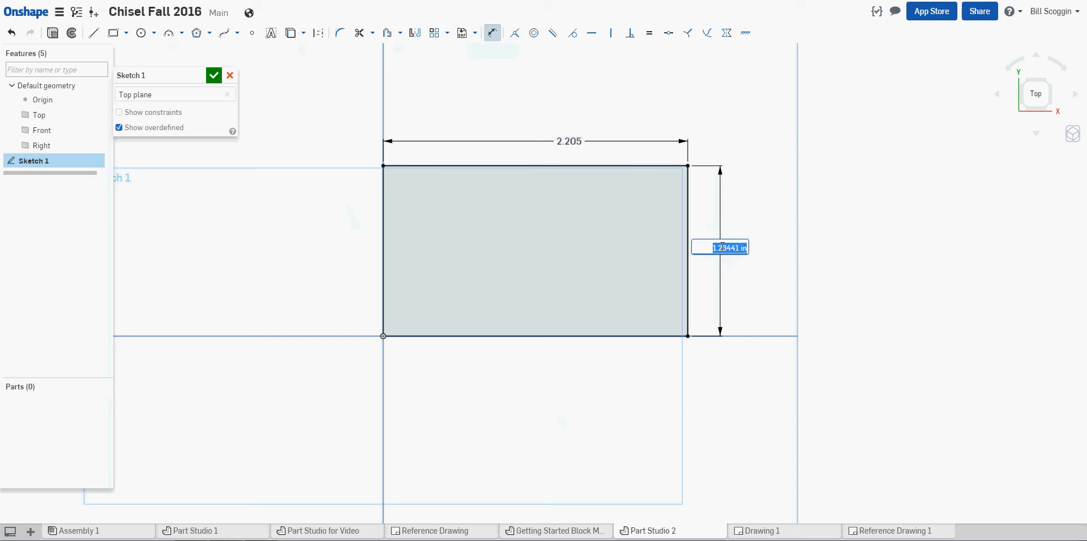
{"action": "type", "text": "1.457"}
{"action": "key", "text": "Return"}
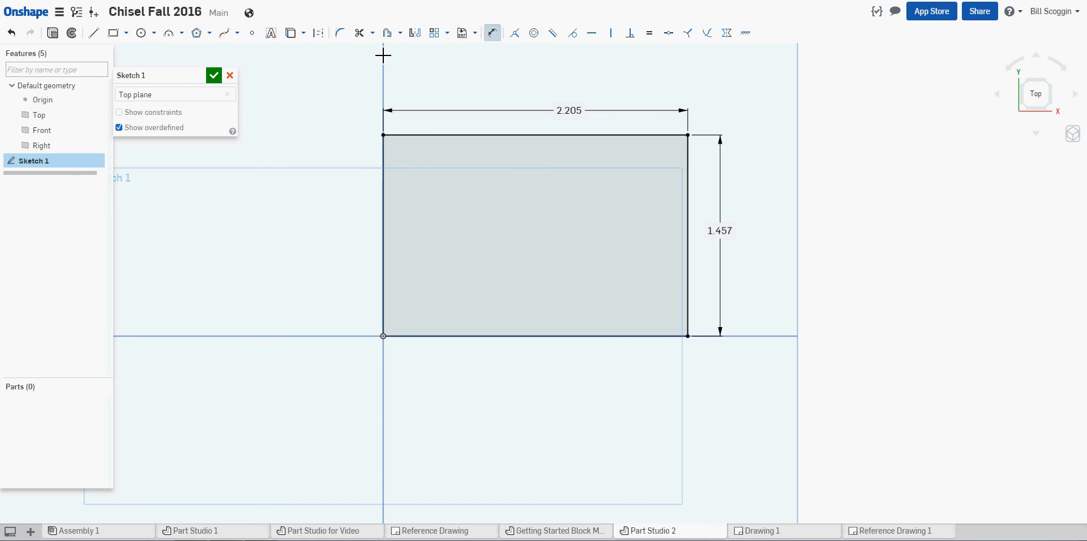
Offset the rectangle's left edge inward by 0.63 in.
{"action": "left_click", "coordinate": [387, 33]}
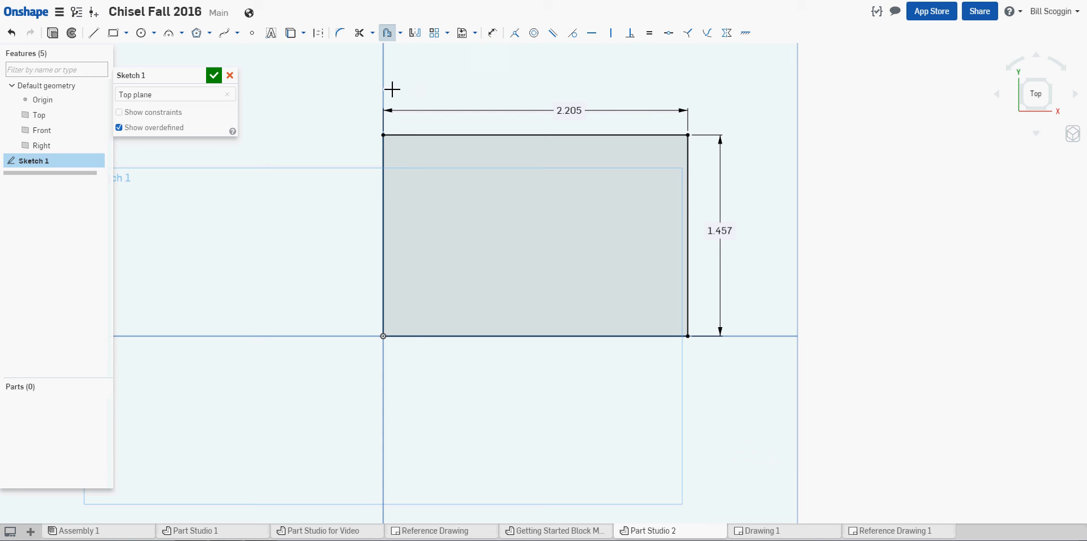
{"action": "left_click", "coordinate": [388, 198]}
{"action": "left_click", "coordinate": [427, 222]}
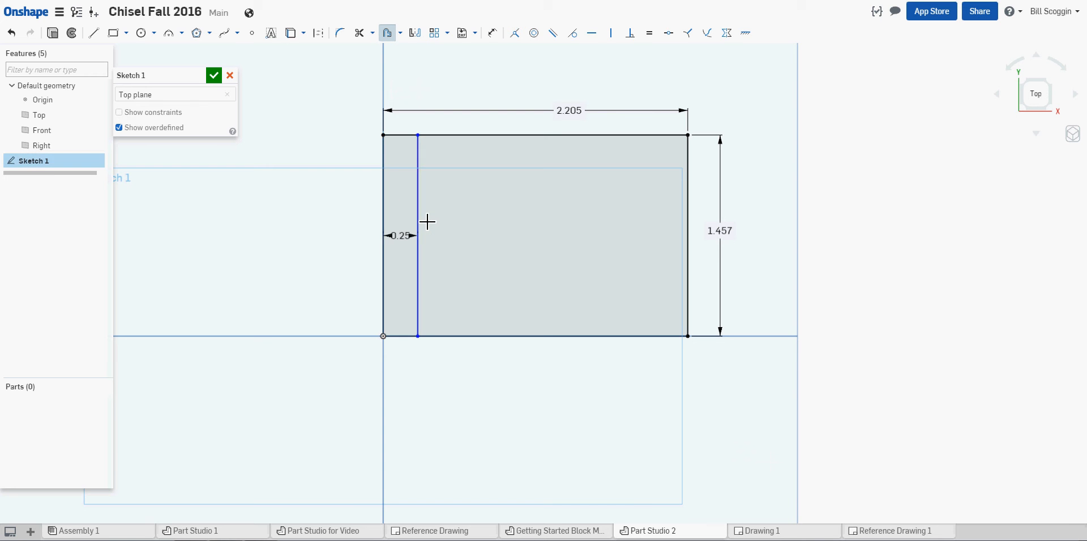
{"action": "type", "text": "0.63"}
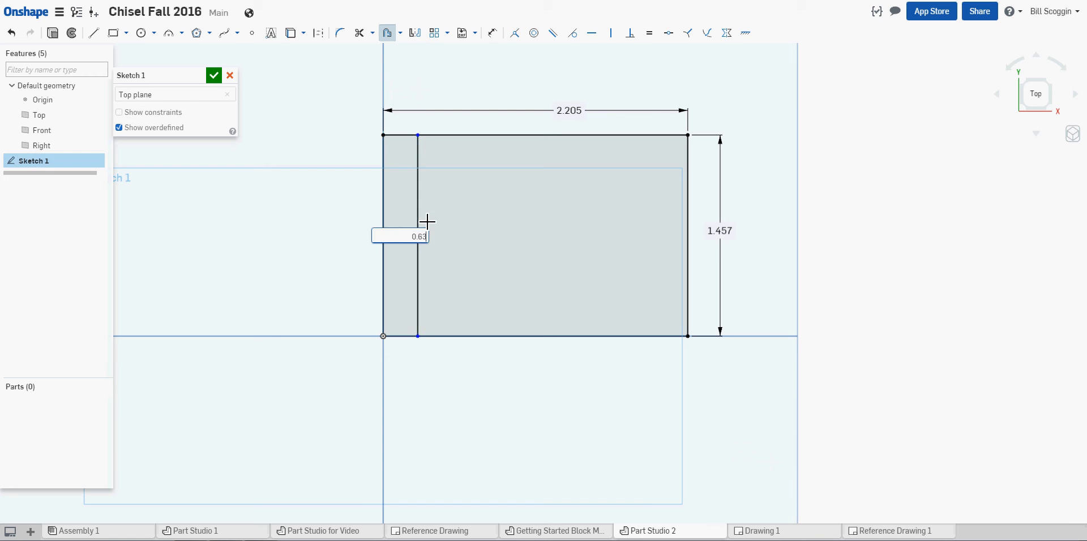
{"action": "key", "text": "Return"}
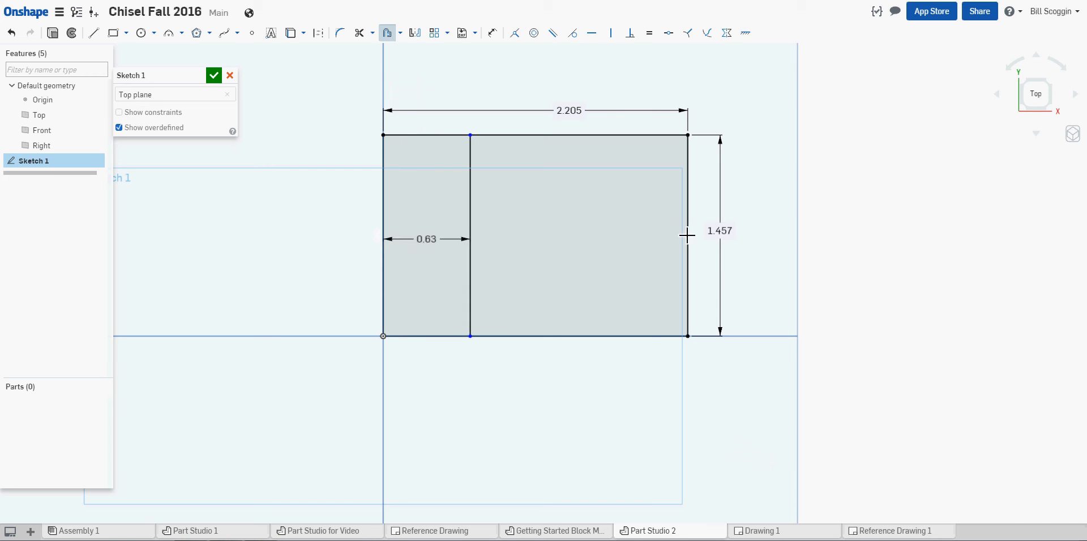
Offset the rectangle's right edge inward by 0.630 in.
{"action": "left_click", "coordinate": [693, 234]}
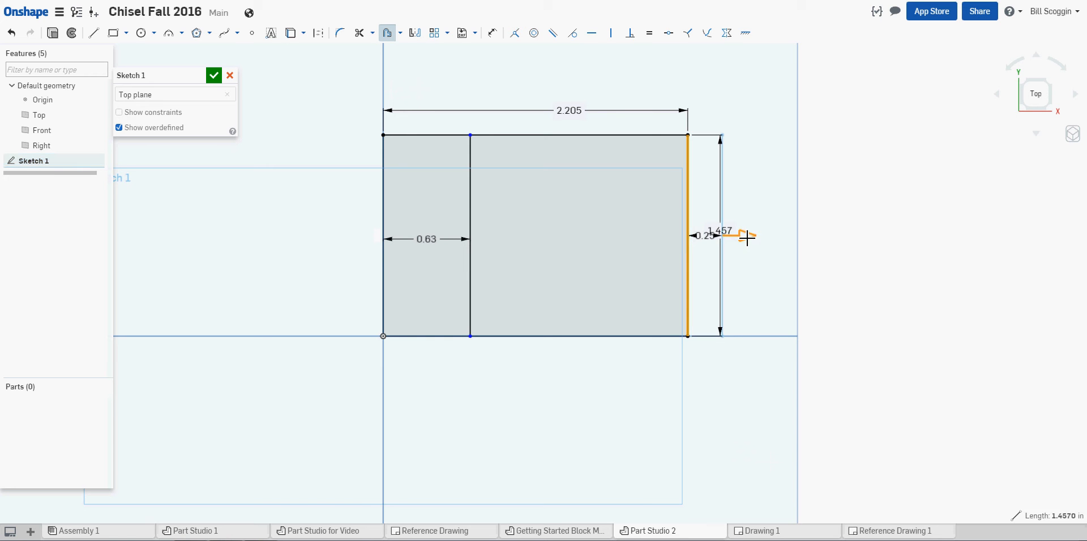
{"action": "left_click", "coordinate": [645, 244]}
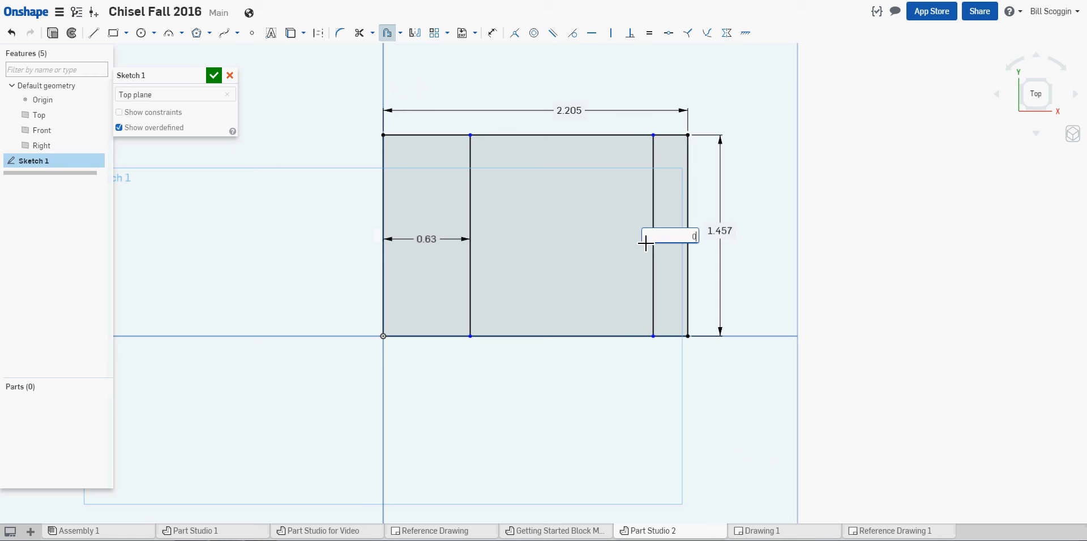
{"action": "type", "text": "0.630"}
{"action": "key", "text": "Return"}
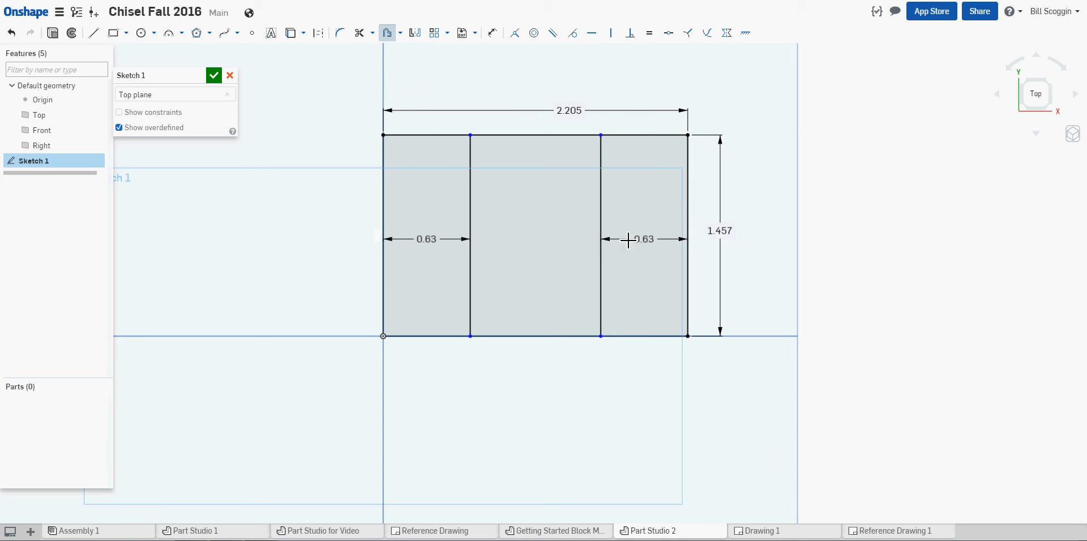
Add the missing groove depth dimension to the upper view of Reference Drawing 1, placing it beside the view's right edge.
{"action": "left_click", "coordinate": [891, 532]}
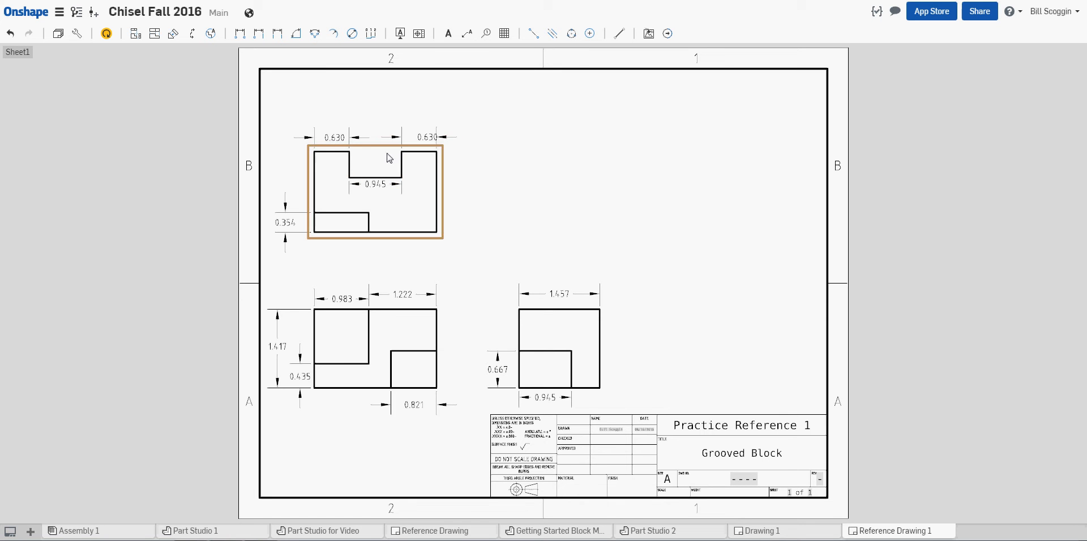
{"action": "left_click", "coordinate": [239, 33]}
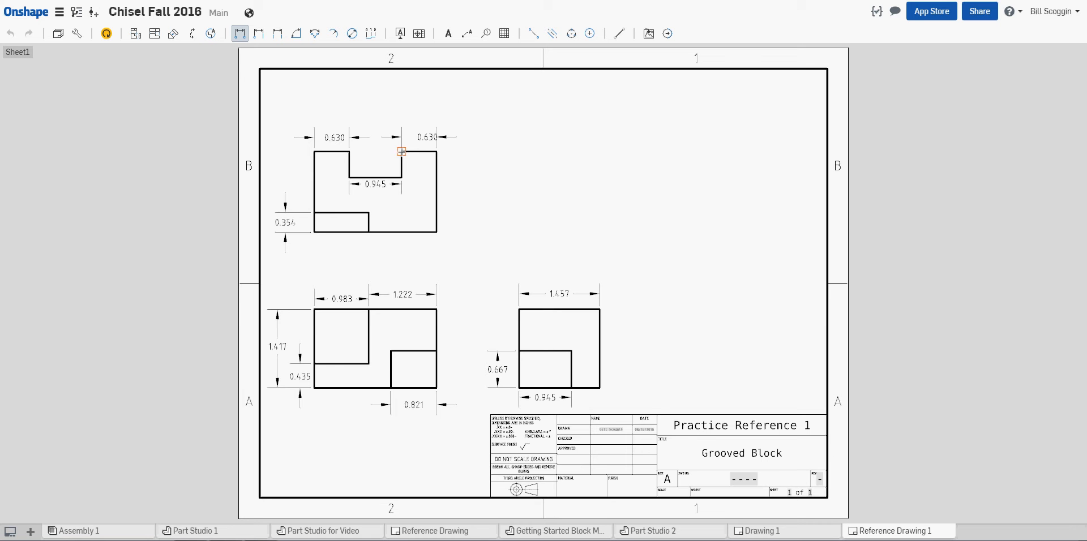
{"action": "left_click", "coordinate": [401, 152]}
{"action": "left_click", "coordinate": [401, 177]}
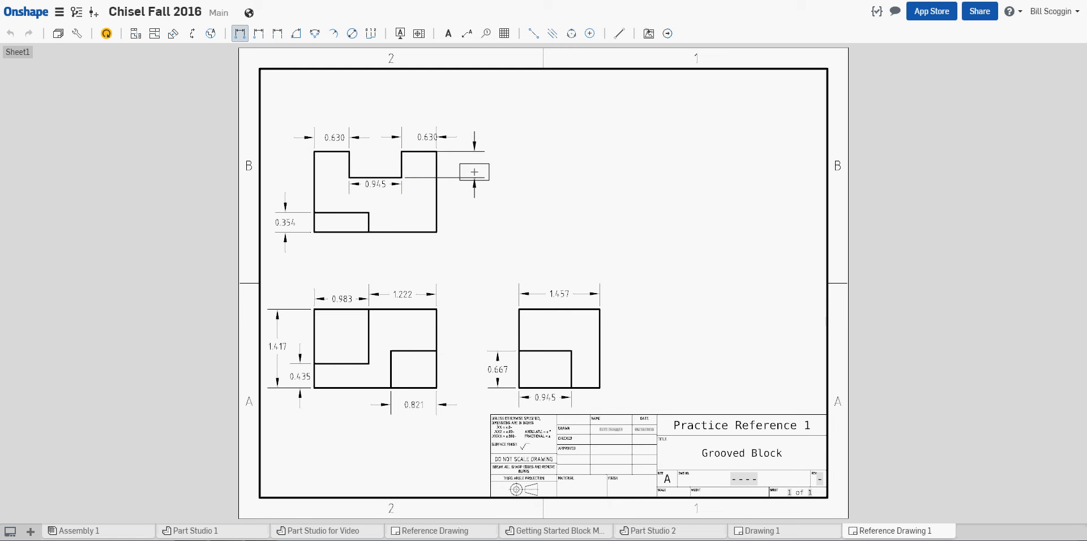
{"action": "left_click", "coordinate": [483, 171]}
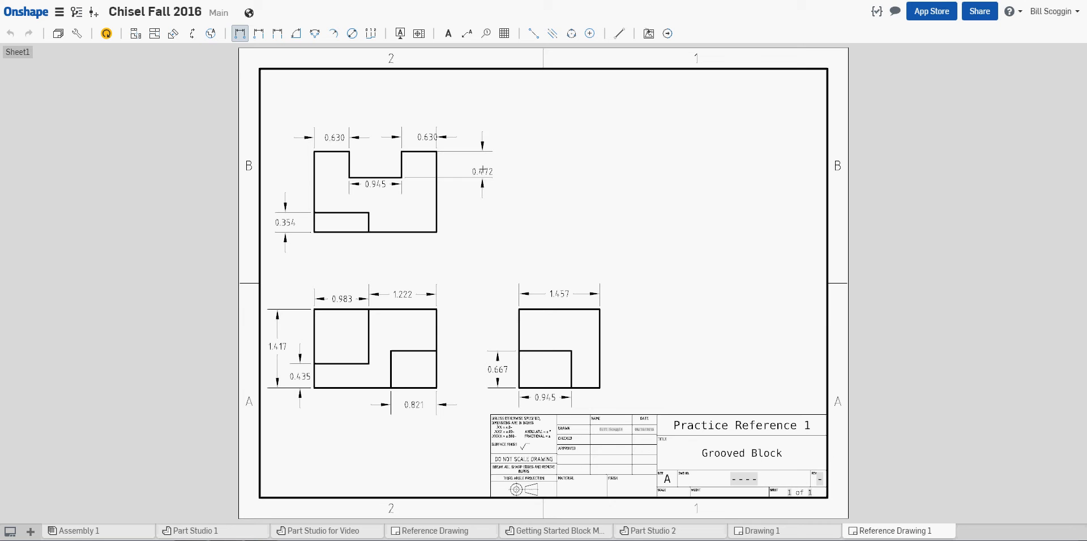
{"action": "key", "text": "Escape"}
{"action": "left_click_drag", "start_coordinate": [486, 176], "coordinate": [487, 170]}
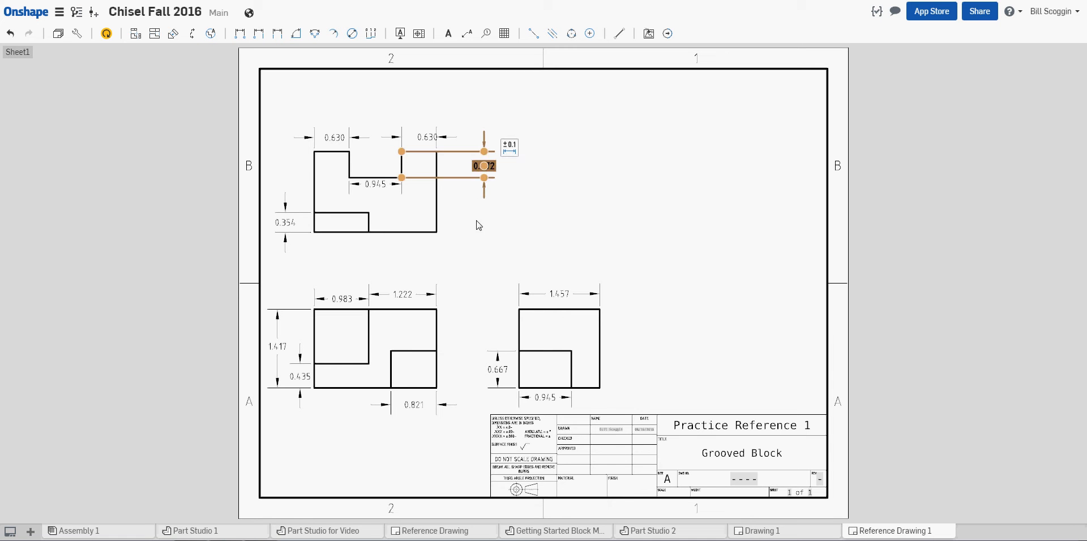
{"action": "left_click", "coordinate": [456, 210]}
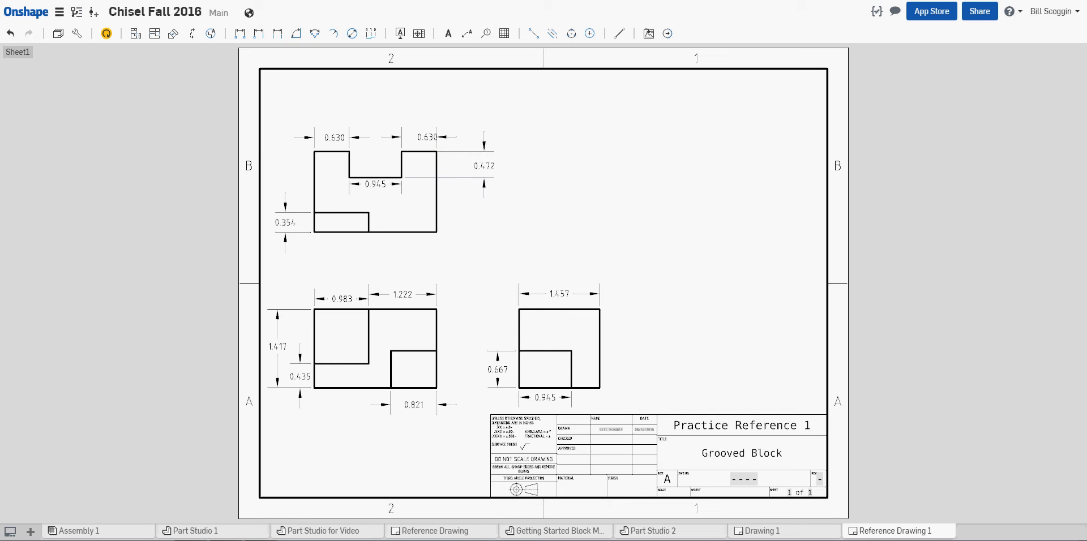
Return to Part Studio 2 and offset the rectangle's upper edge downward by 0.472 in.
{"action": "left_click", "coordinate": [651, 531]}
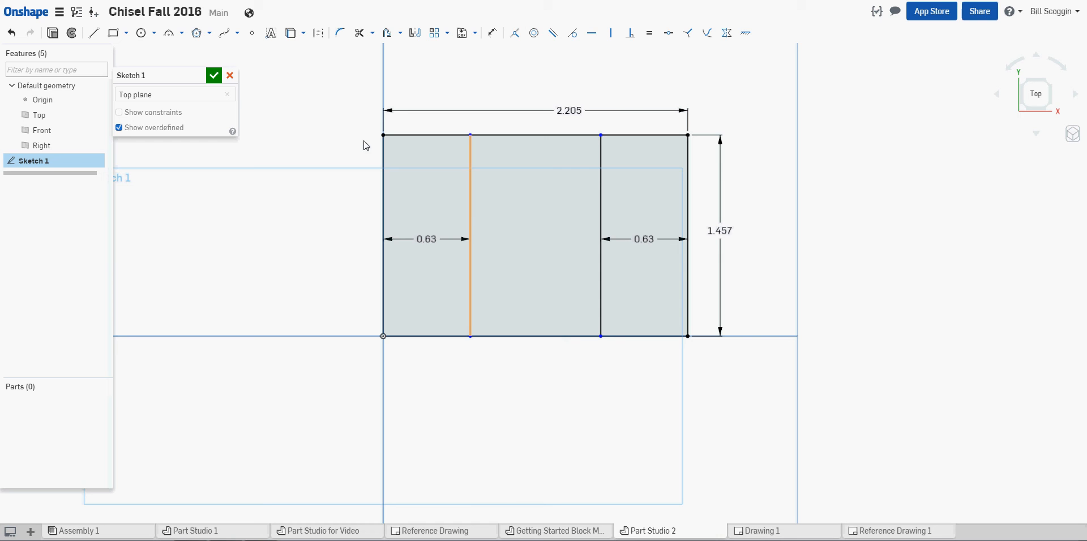
{"action": "left_click", "coordinate": [388, 33]}
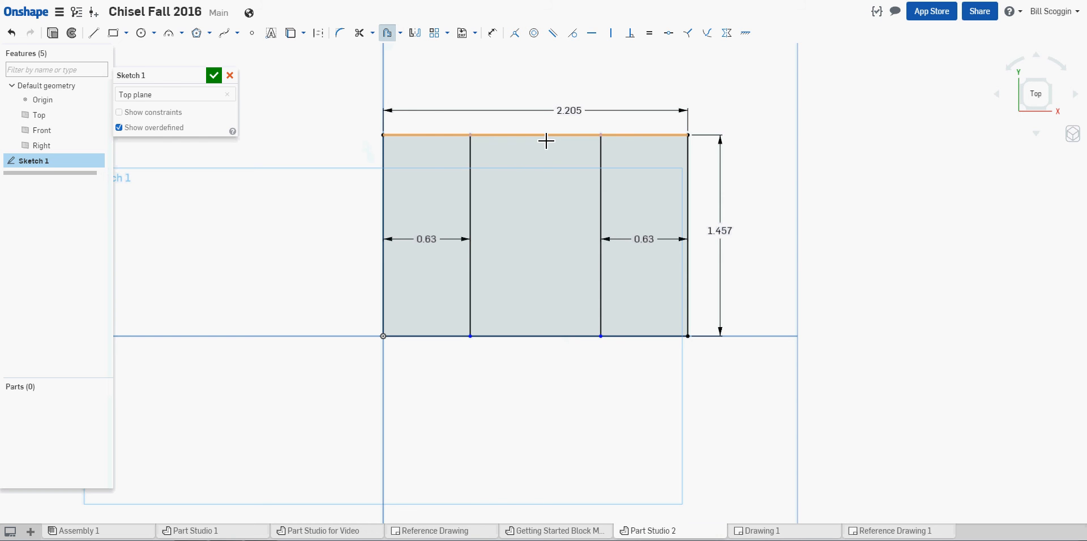
{"action": "left_click", "coordinate": [546, 141]}
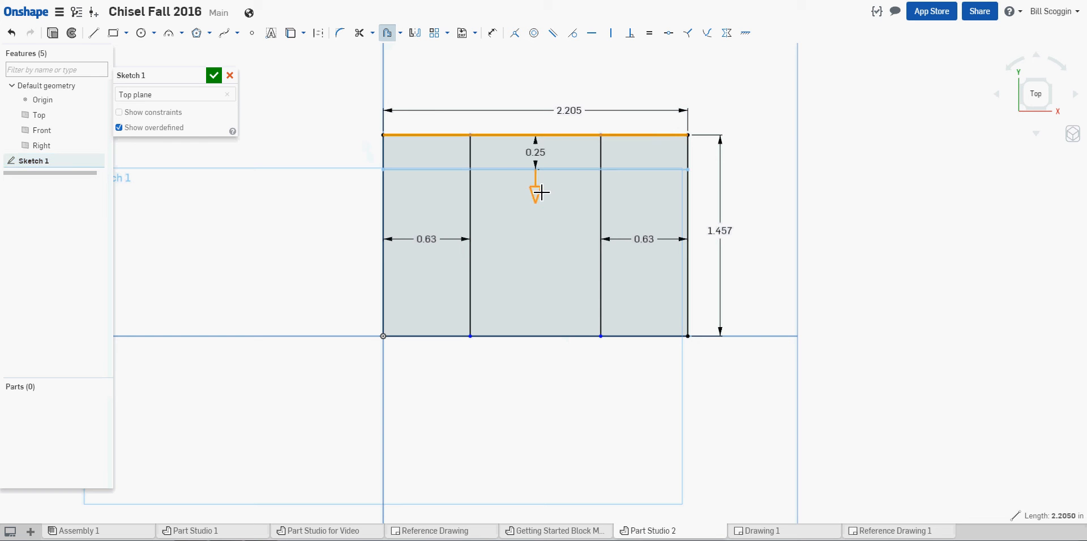
{"action": "left_click", "coordinate": [541, 193]}
{"action": "type", "text": "0.472"}
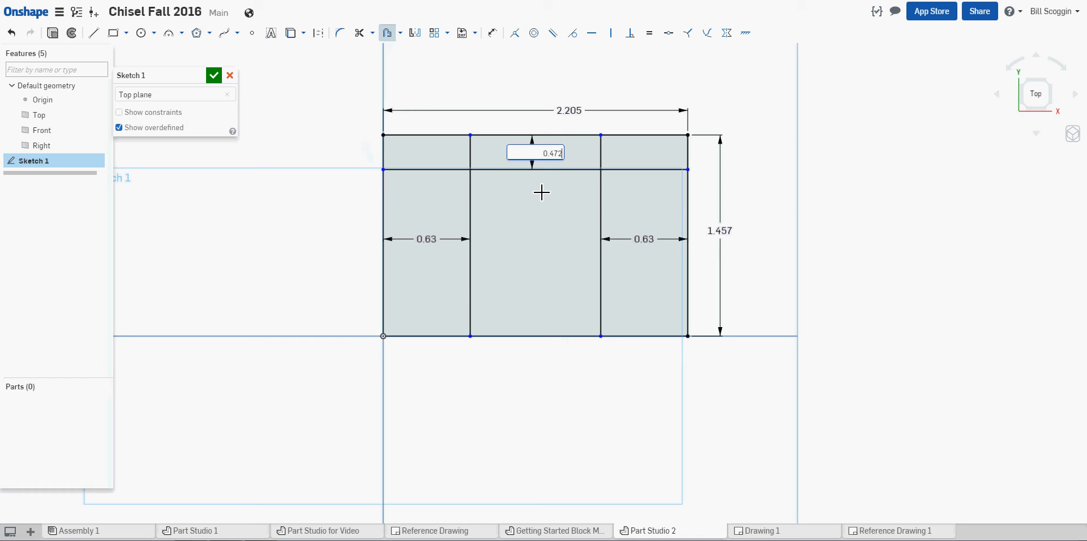
{"action": "key", "text": "Return"}
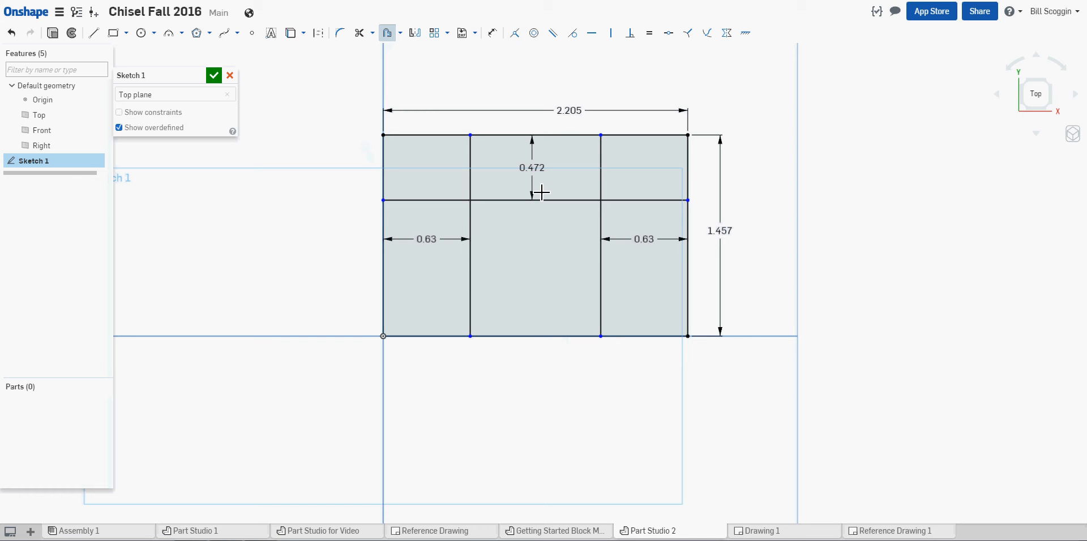
Trim the outer and lower parts of the offset lines and the upper edge between them, leaving a notched block outline.
{"action": "left_click", "coordinate": [358, 32]}
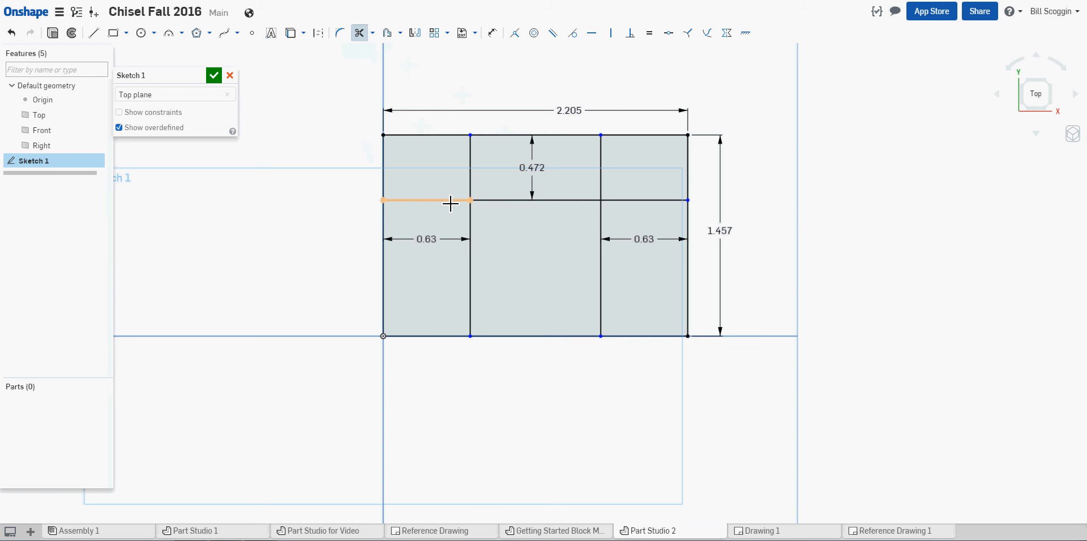
{"action": "left_click", "coordinate": [451, 203]}
{"action": "left_click", "coordinate": [472, 229]}
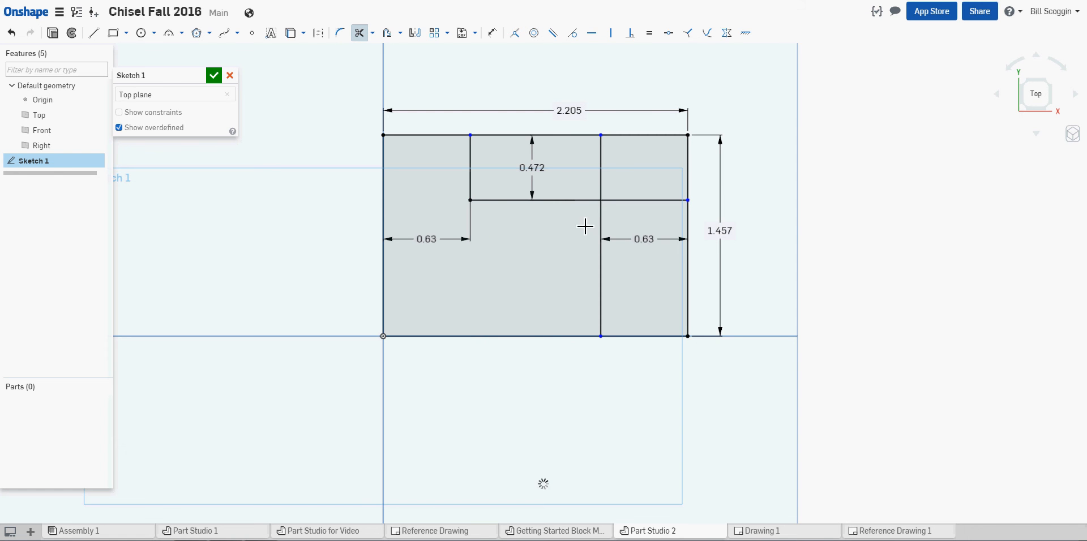
{"action": "left_click", "coordinate": [601, 219]}
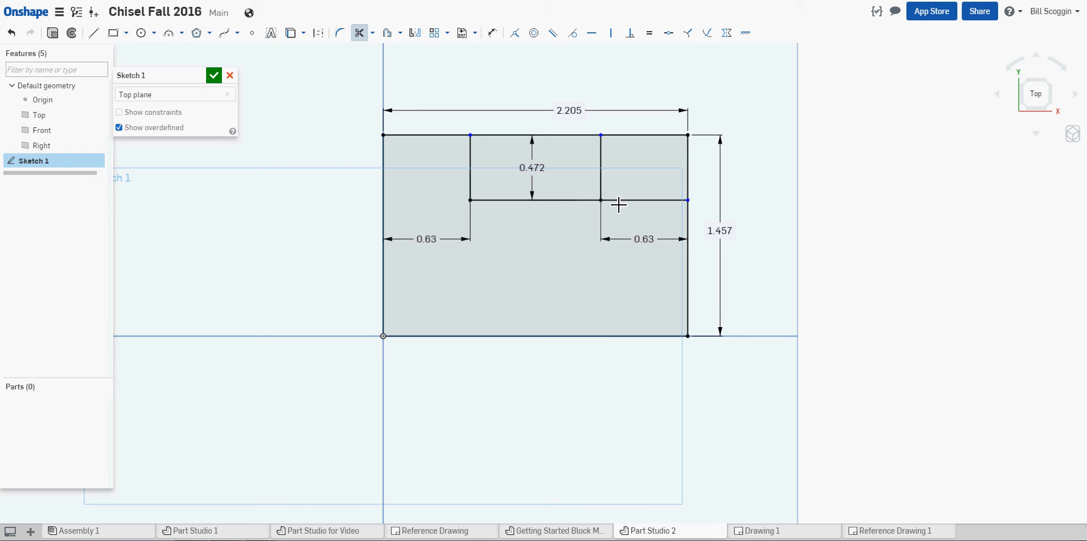
{"action": "left_click", "coordinate": [618, 203]}
{"action": "left_click", "coordinate": [549, 137]}
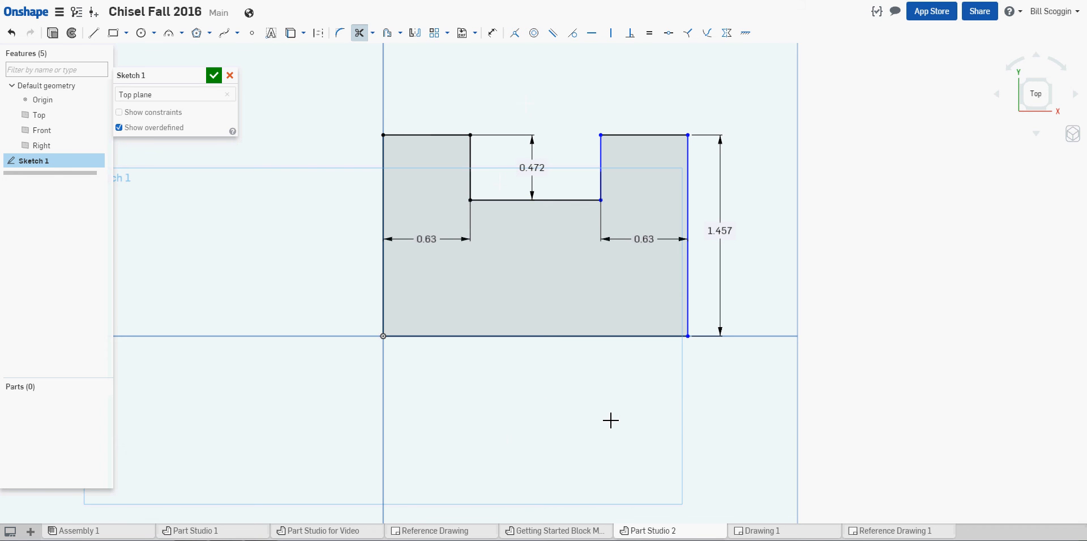
Switch to the isometric view and finish the notched profile sketch.
{"action": "right_click_drag", "start_coordinate": [611, 420], "coordinate": [557, 403]}
{"action": "left_click", "coordinate": [1073, 133]}
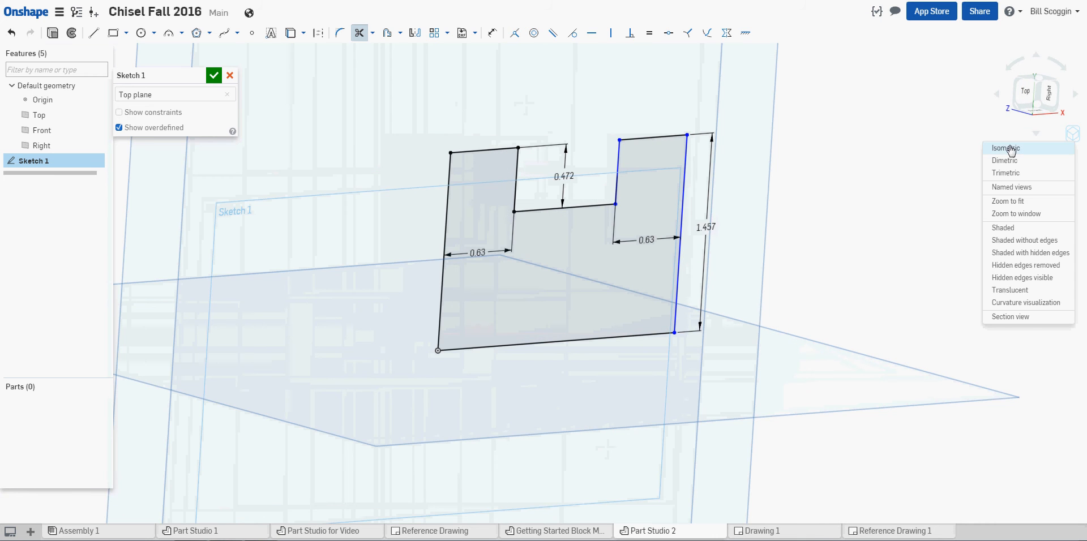
{"action": "left_click", "coordinate": [1008, 149]}
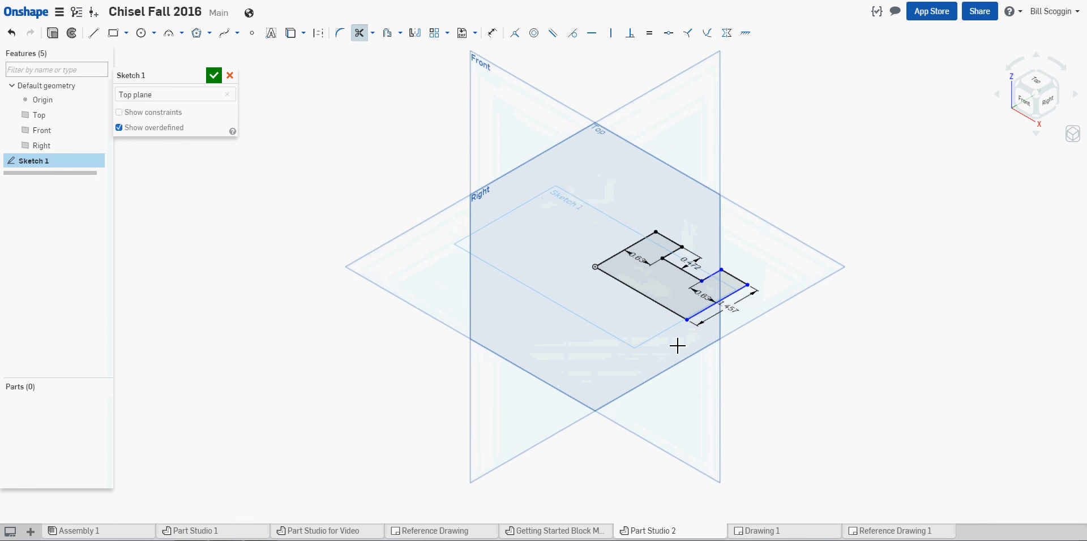
{"action": "left_click", "coordinate": [214, 76]}
{"action": "scroll", "coordinate": [551, 316], "scroll_direction": "up", "scroll_amount": 3}
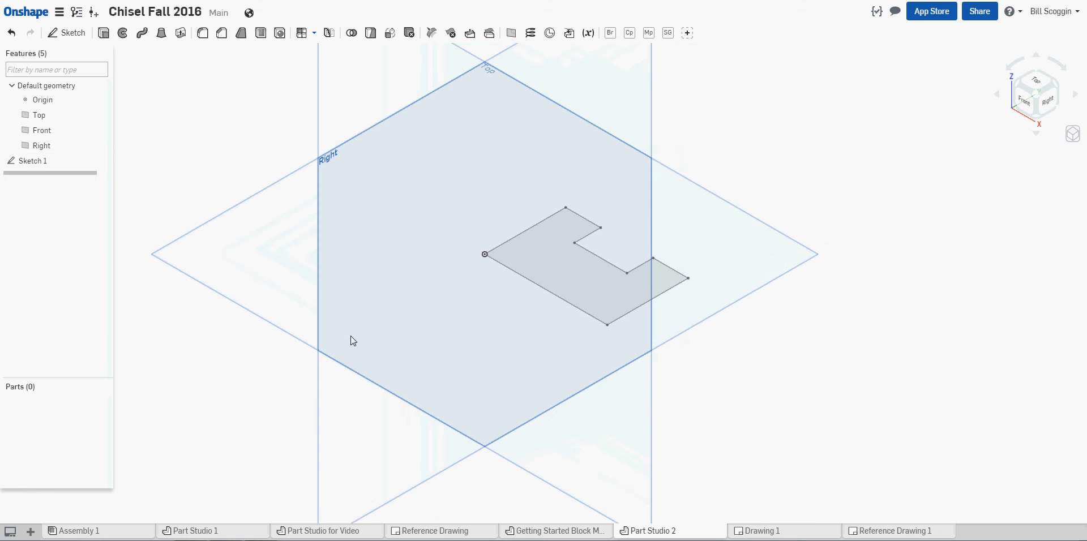
{"action": "middle_click_drag", "start_coordinate": [350, 336], "coordinate": [314, 346]}
{"action": "scroll", "coordinate": [314, 346], "scroll_direction": "up", "scroll_amount": 1}
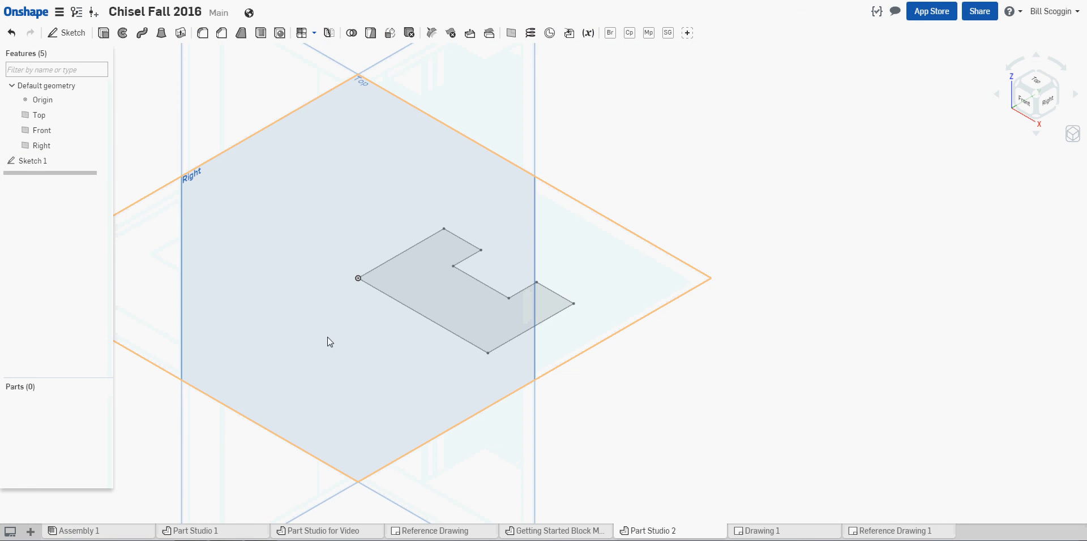
Check the block height in Reference Drawing 1 and extrude the notched profile 1.417 in as a new solid in Part Studio 2.
{"action": "left_click", "coordinate": [863, 531]}
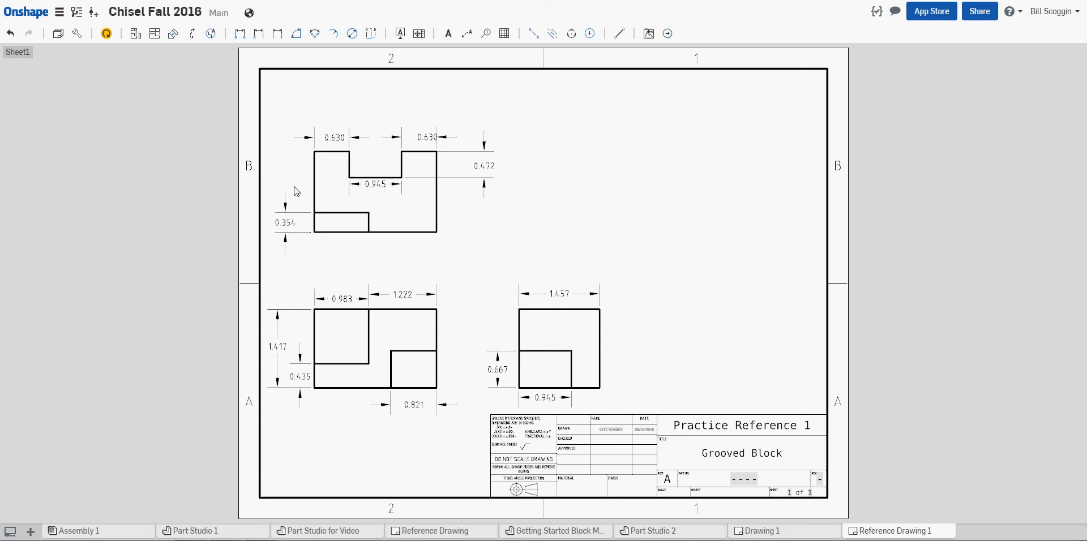
{"action": "left_click", "coordinate": [758, 532]}
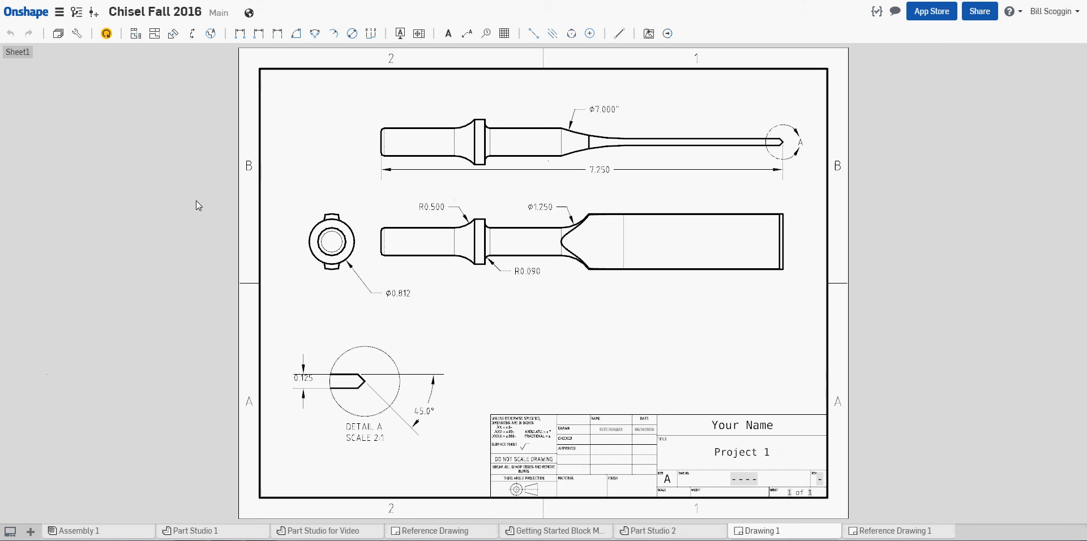
{"action": "left_click", "coordinate": [644, 532]}
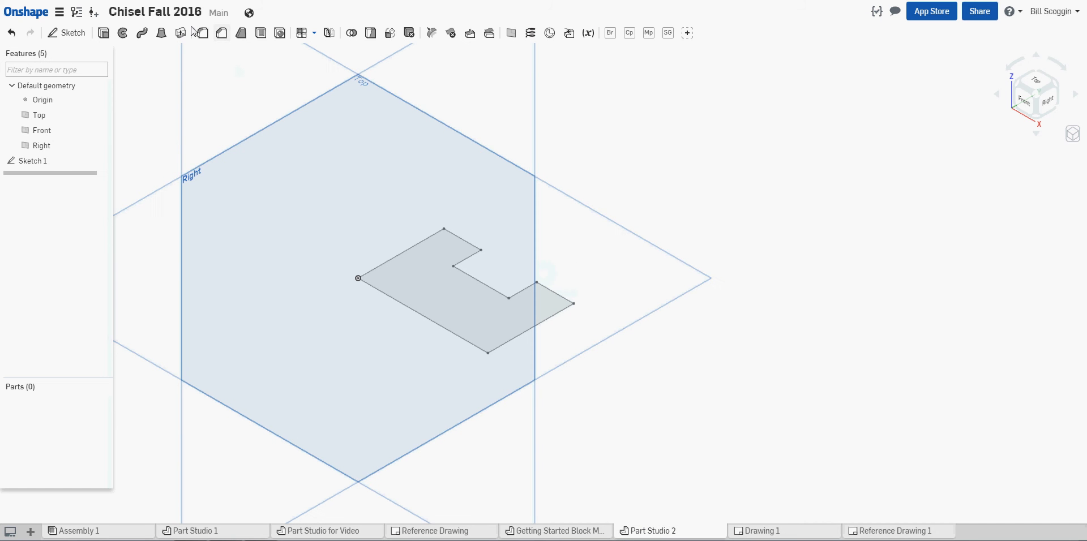
{"action": "left_click", "coordinate": [103, 33]}
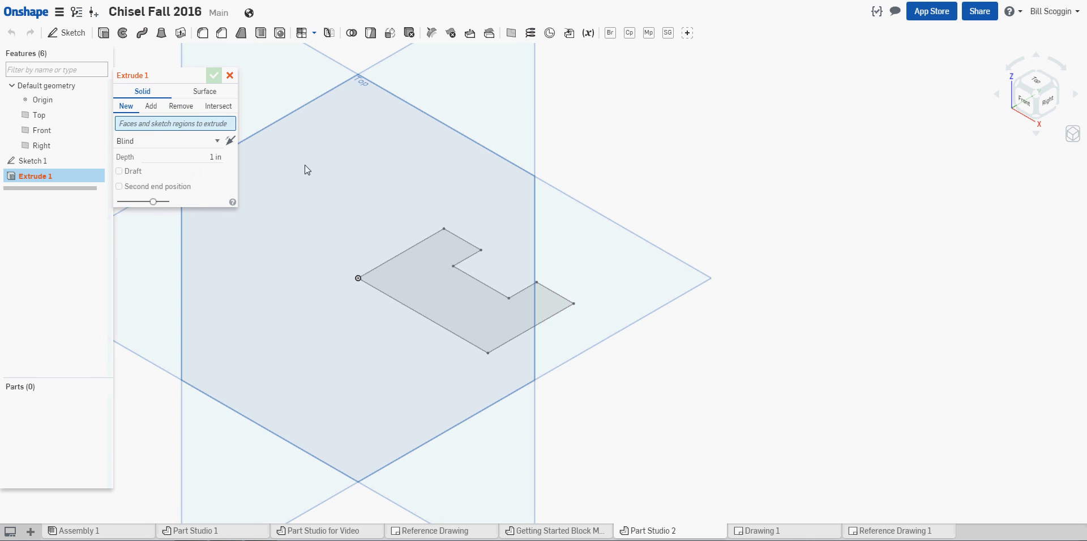
{"action": "left_click", "coordinate": [437, 284]}
{"action": "left_click", "coordinate": [224, 159]}
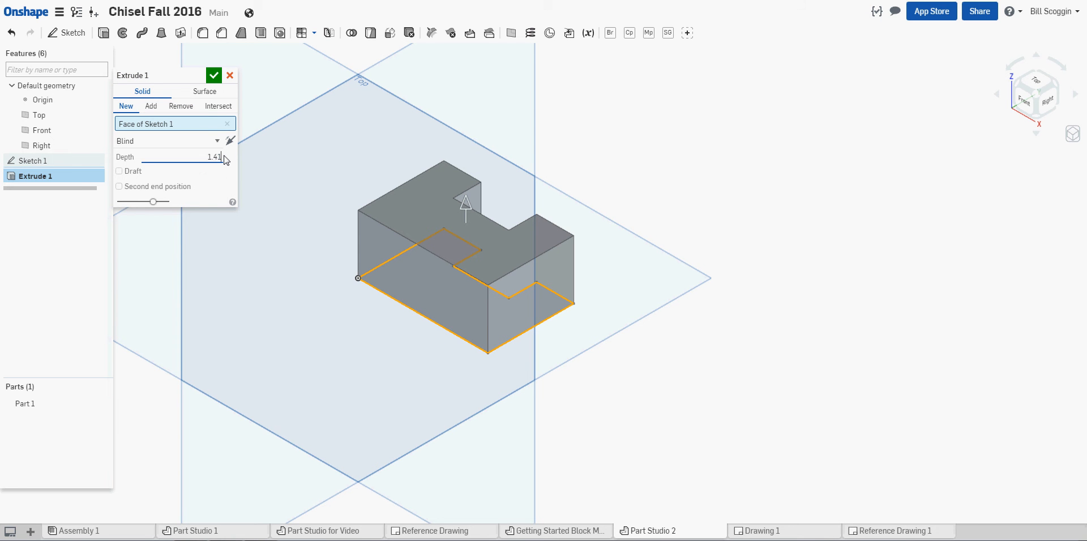
{"action": "type", "text": "1.417"}
{"action": "key", "text": "Return"}
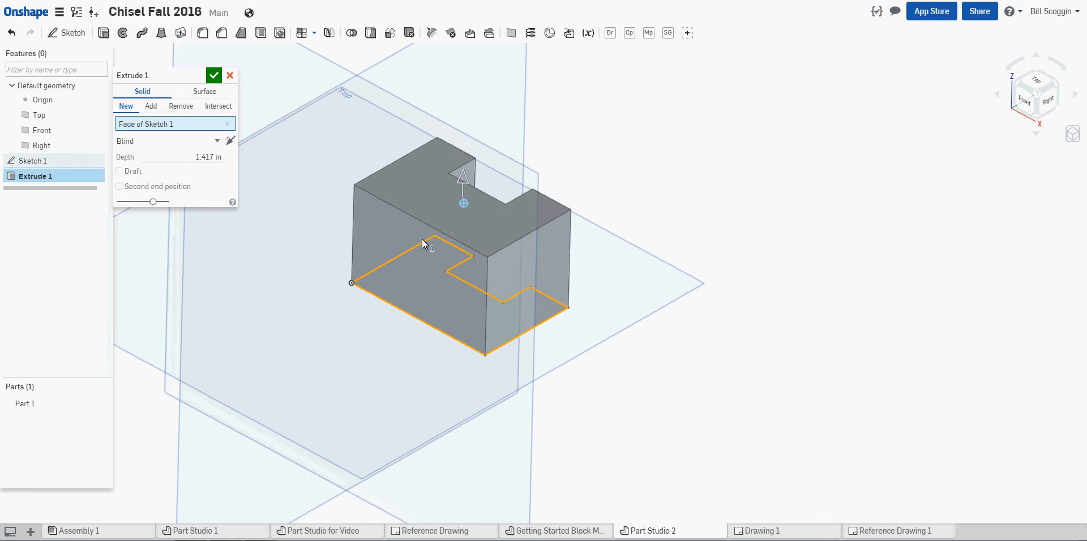
{"action": "left_click", "coordinate": [214, 75]}
Start a new sketch on the block's front face and view it normal to the sketch plane.
{"action": "right_click_drag", "start_coordinate": [659, 213], "coordinate": [1067, 133]}
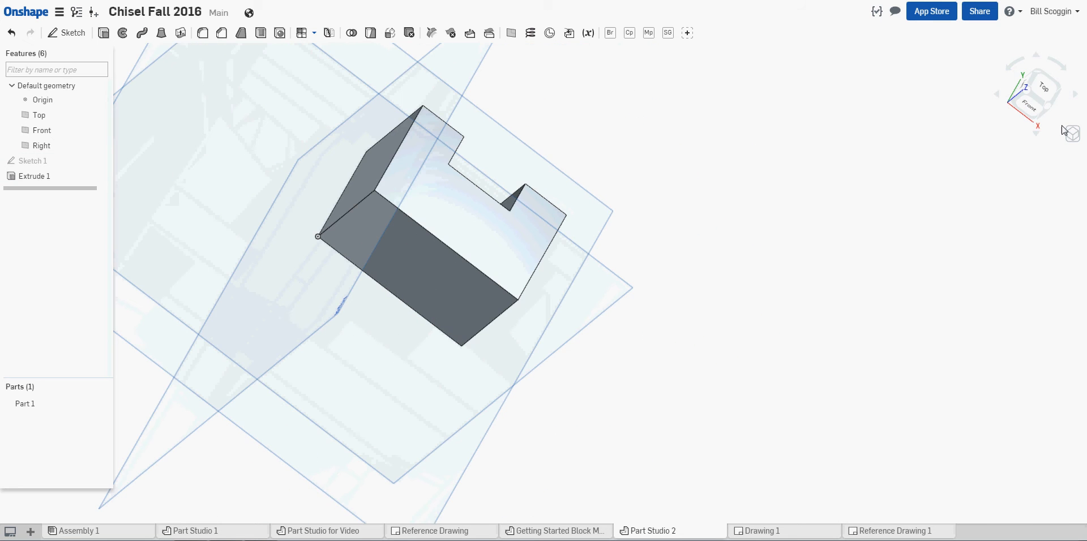
{"action": "left_click", "coordinate": [1071, 133]}
{"action": "left_click", "coordinate": [1044, 146]}
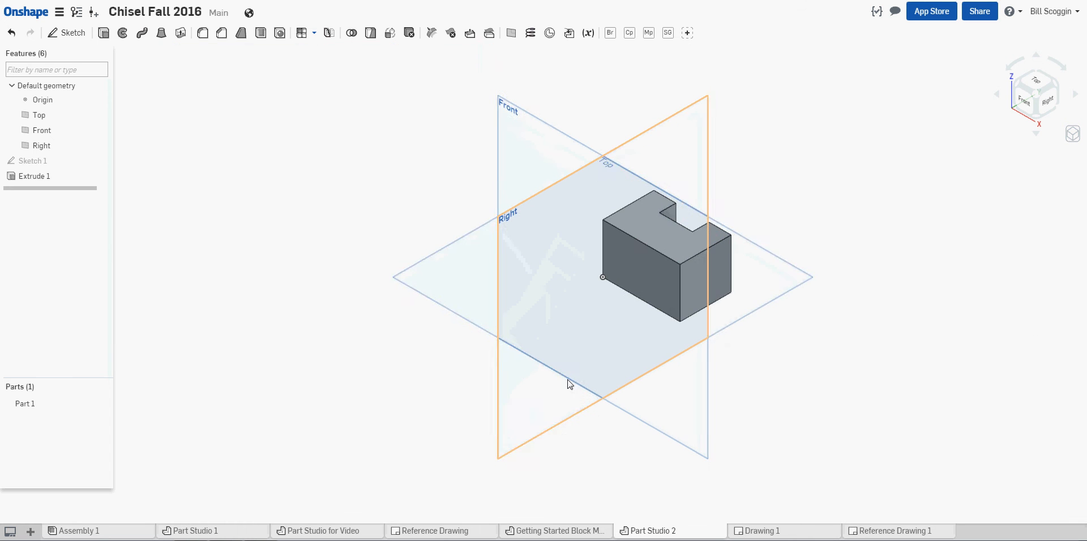
{"action": "scroll", "coordinate": [571, 383], "scroll_direction": "up", "scroll_amount": 5}
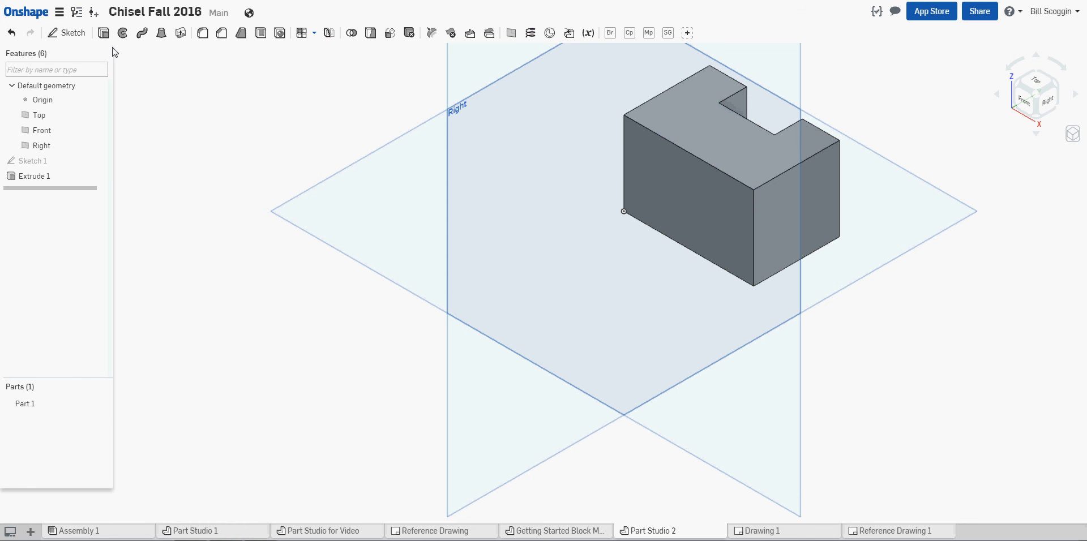
{"action": "left_click", "coordinate": [74, 34]}
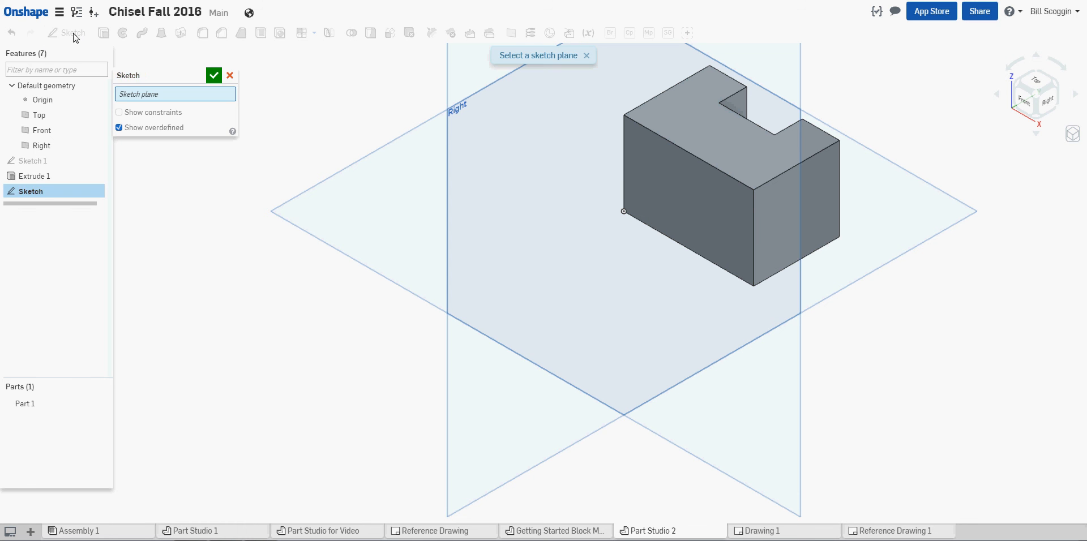
{"action": "left_click", "coordinate": [669, 200]}
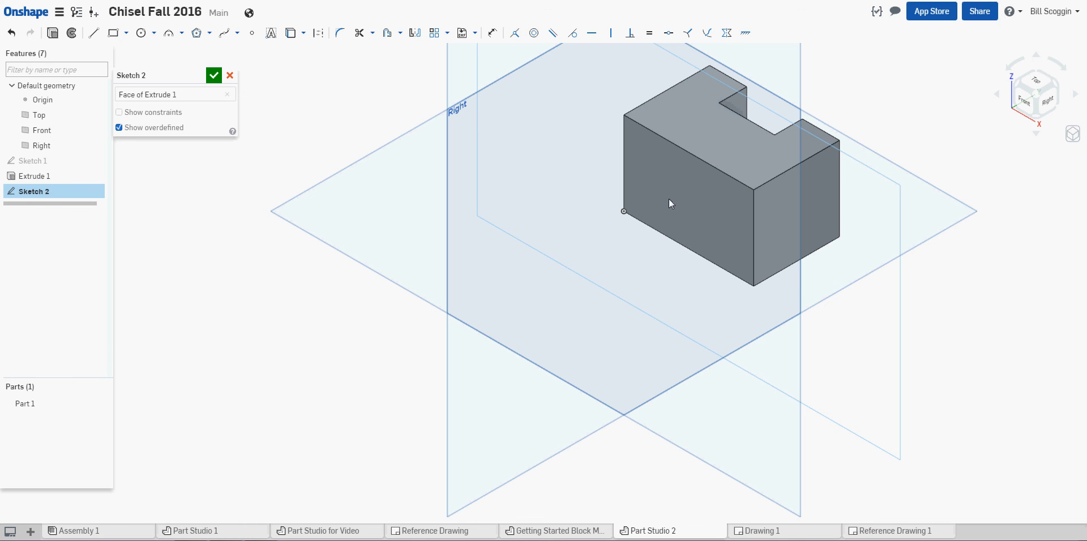
{"action": "right_click", "coordinate": [666, 196]}
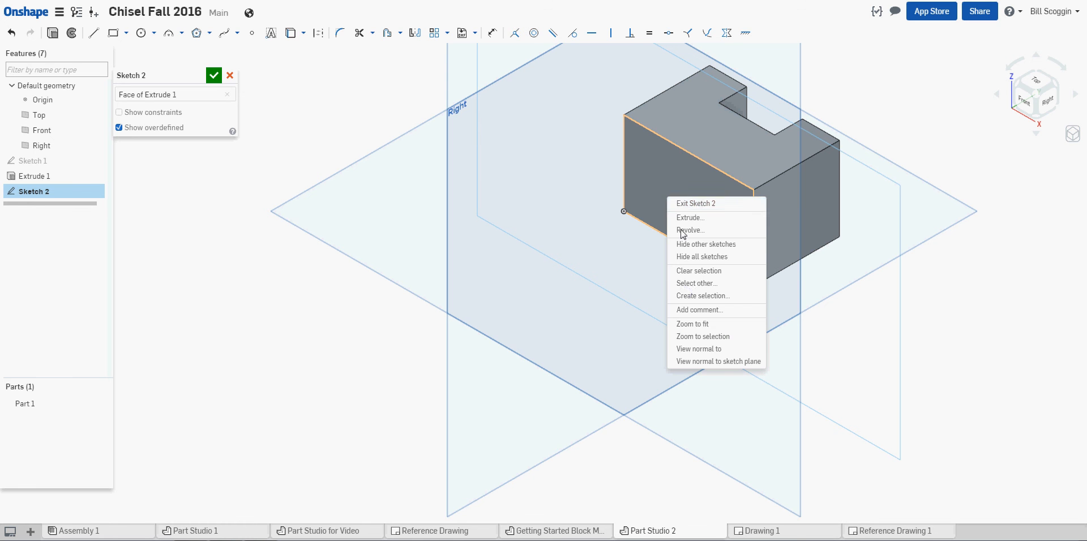
{"action": "left_click", "coordinate": [695, 363]}
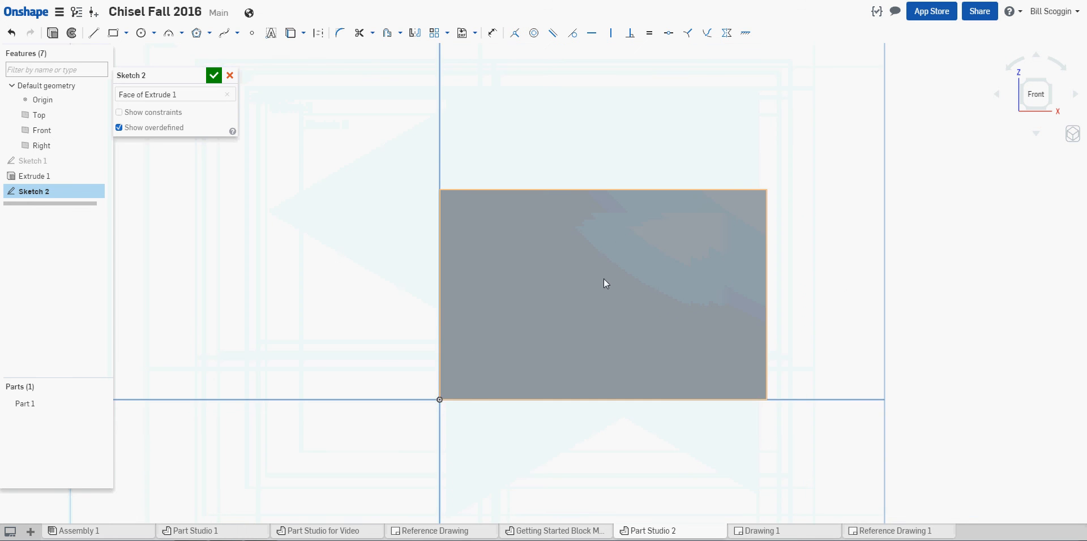
{"action": "scroll", "coordinate": [604, 279], "scroll_direction": "up", "scroll_amount": 2}
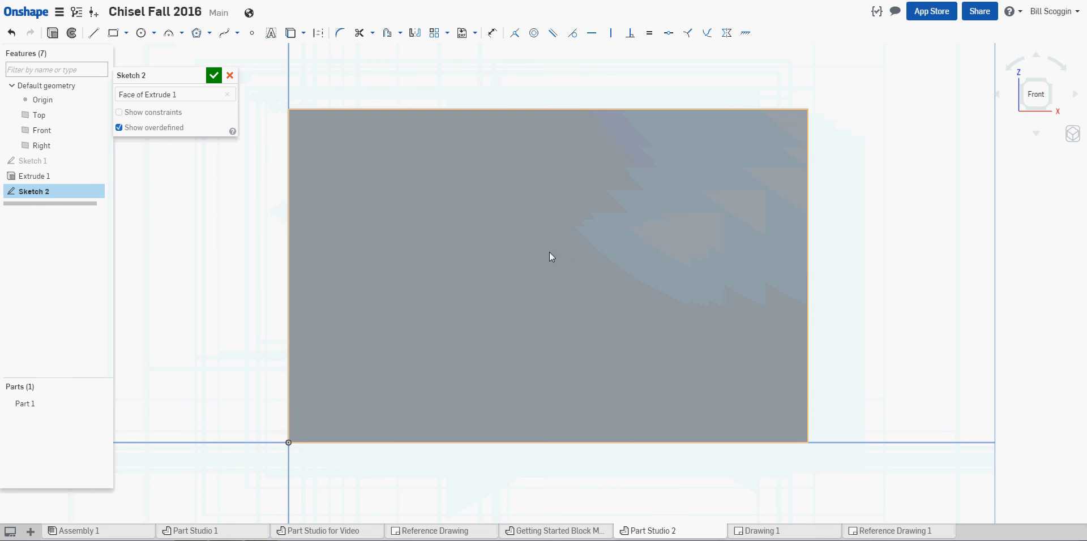
Check the front view in Reference Drawing 1 and offset the front face's lower edge upward by 0.435 in.
{"action": "left_click", "coordinate": [873, 532]}
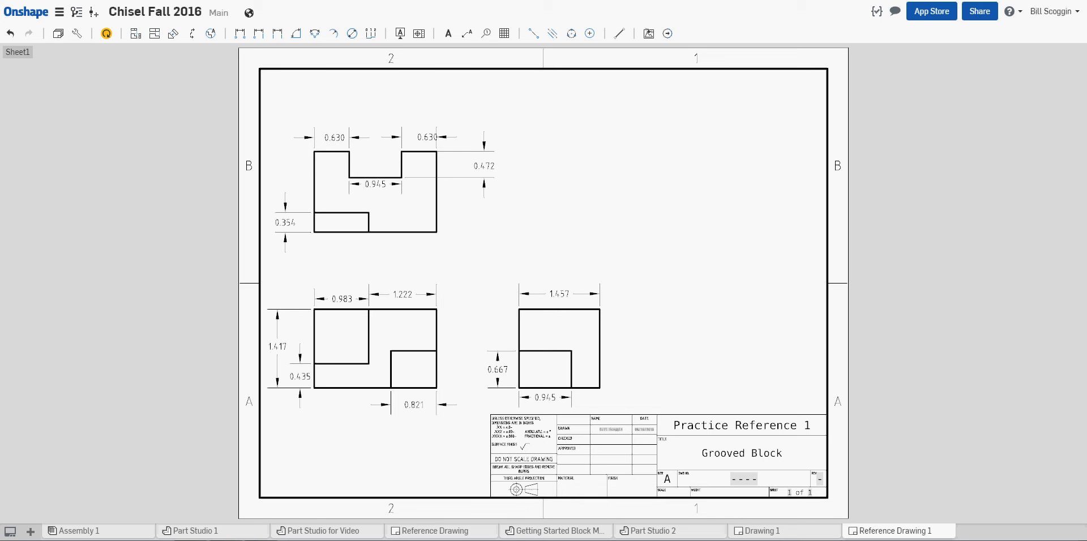
{"action": "left_click", "coordinate": [705, 532]}
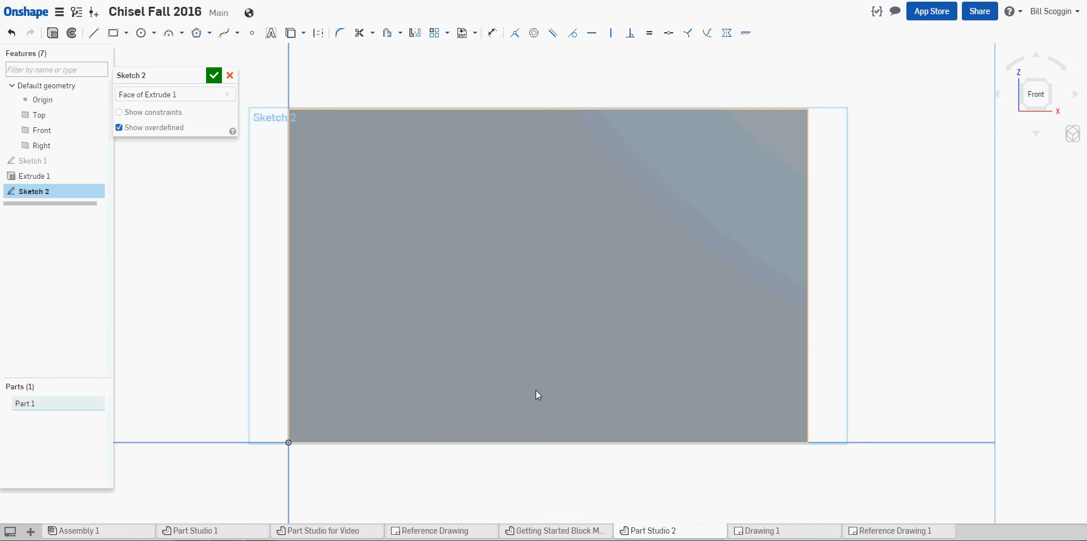
{"action": "left_click", "coordinate": [384, 36]}
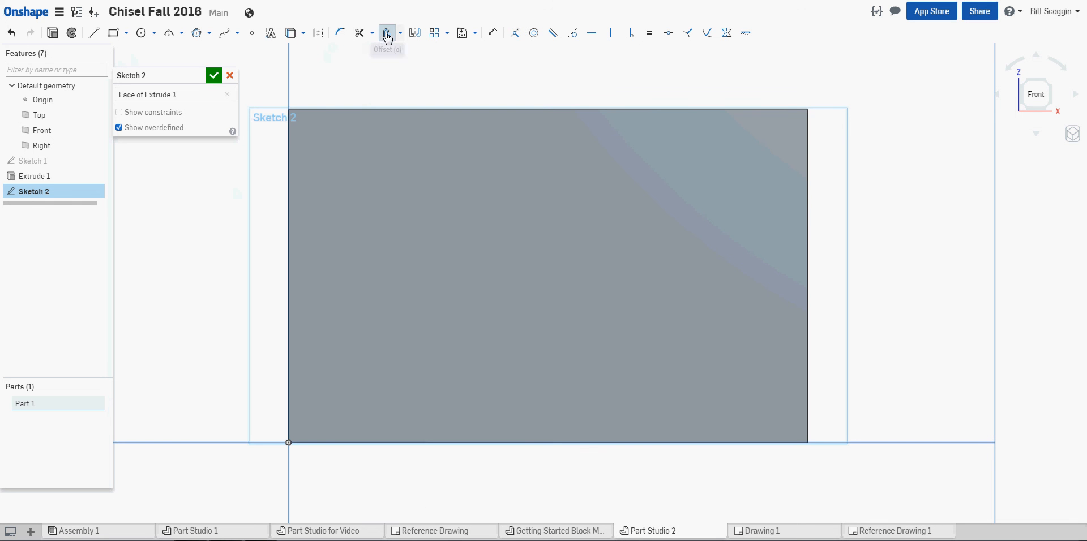
{"action": "left_click", "coordinate": [341, 446]}
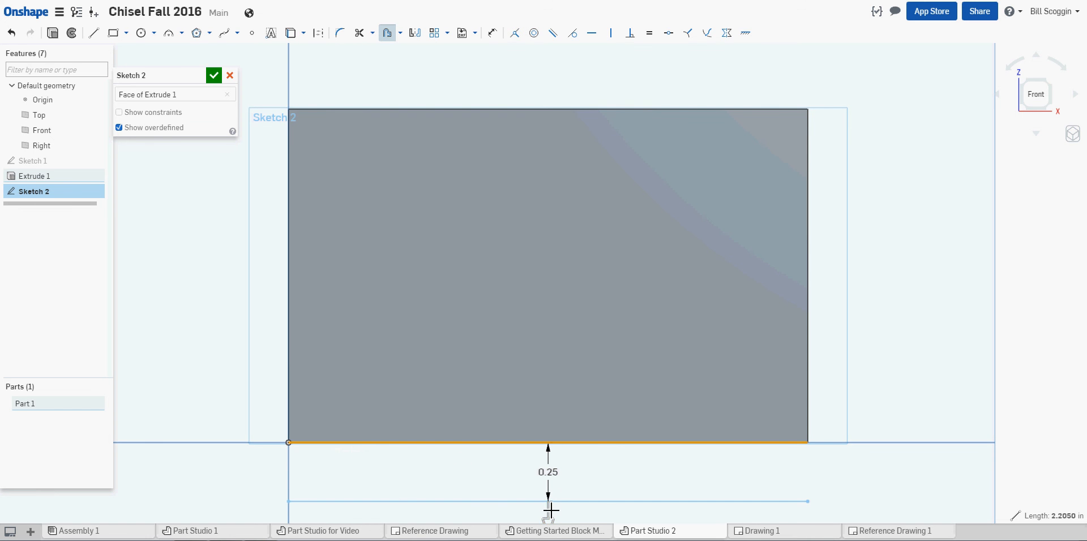
{"action": "left_click", "coordinate": [549, 512]}
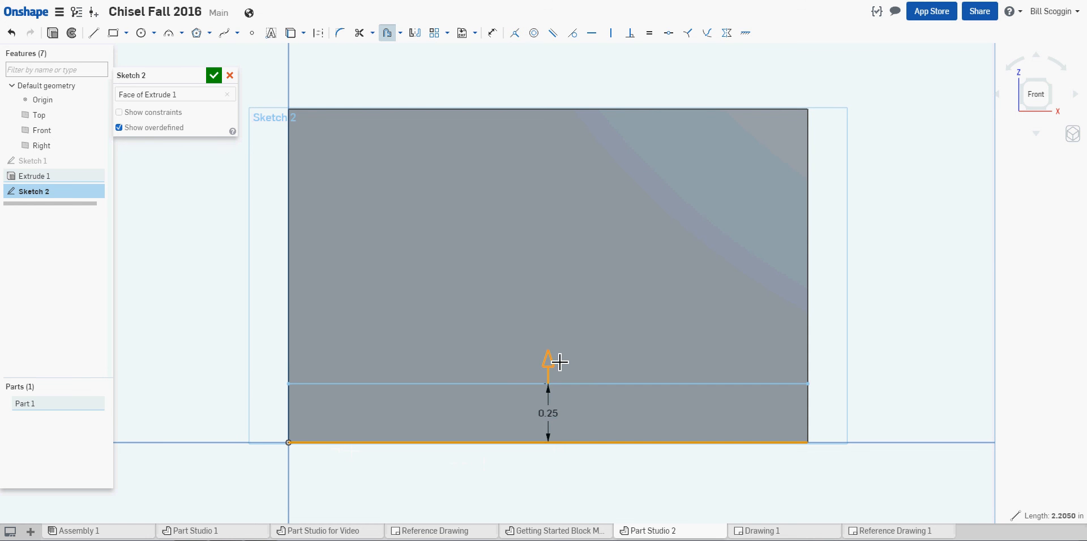
{"action": "left_click", "coordinate": [560, 362]}
{"action": "type", "text": "0.435"}
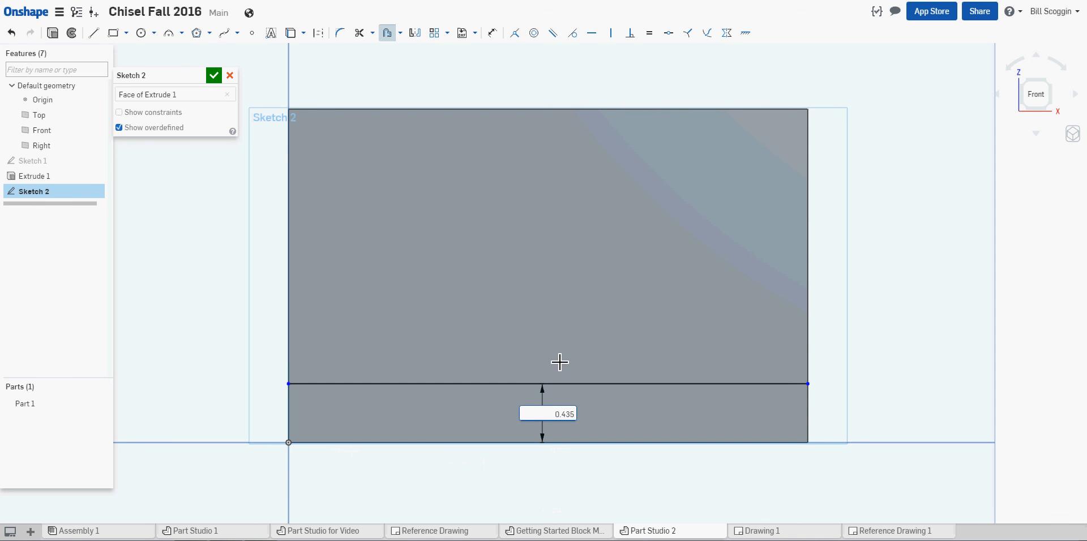
{"action": "key", "text": "Return"}
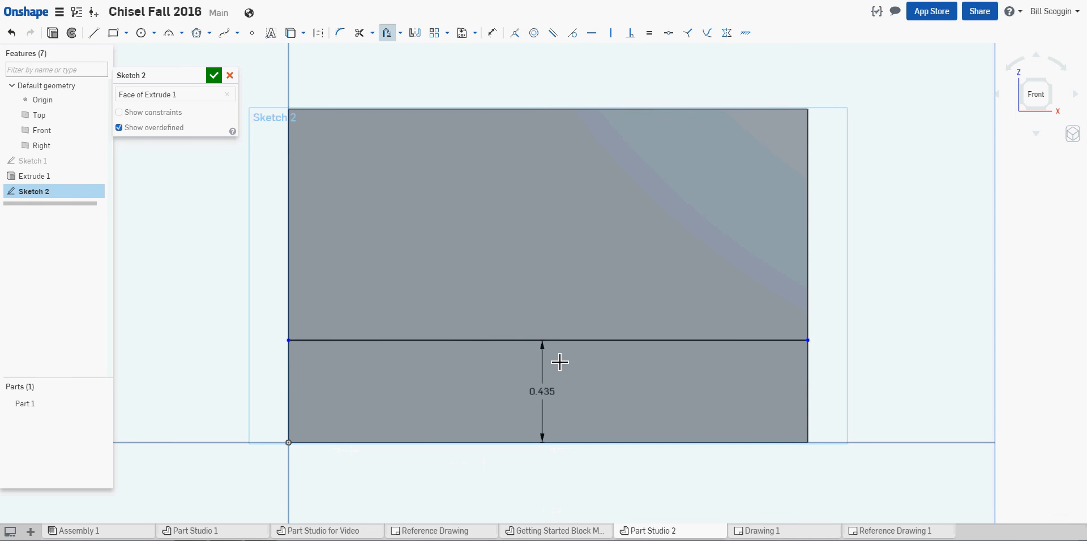
Offset the front face's left edge inward by 0.983 in.
{"action": "left_click", "coordinate": [289, 273]}
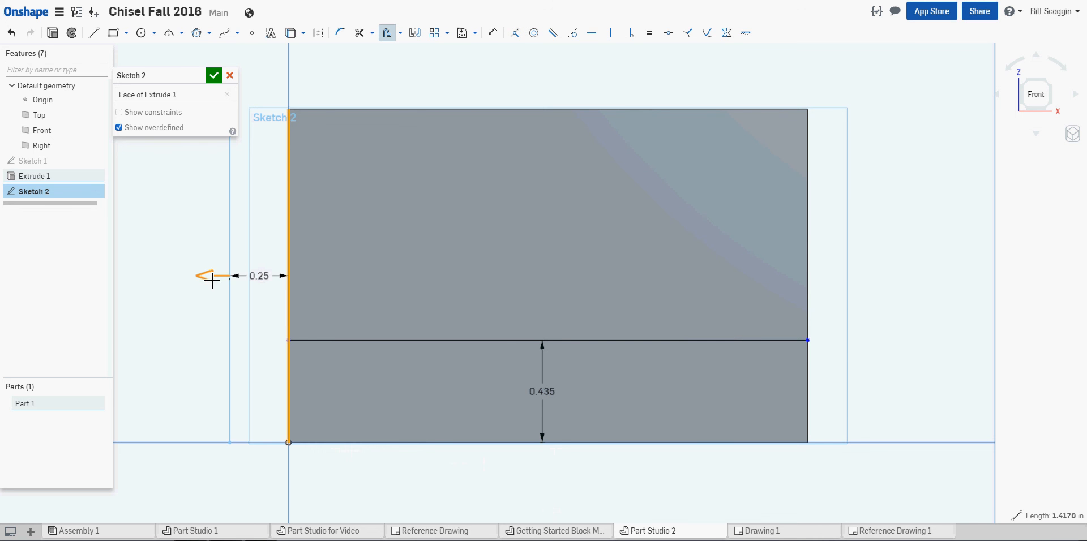
{"action": "left_click", "coordinate": [256, 261]}
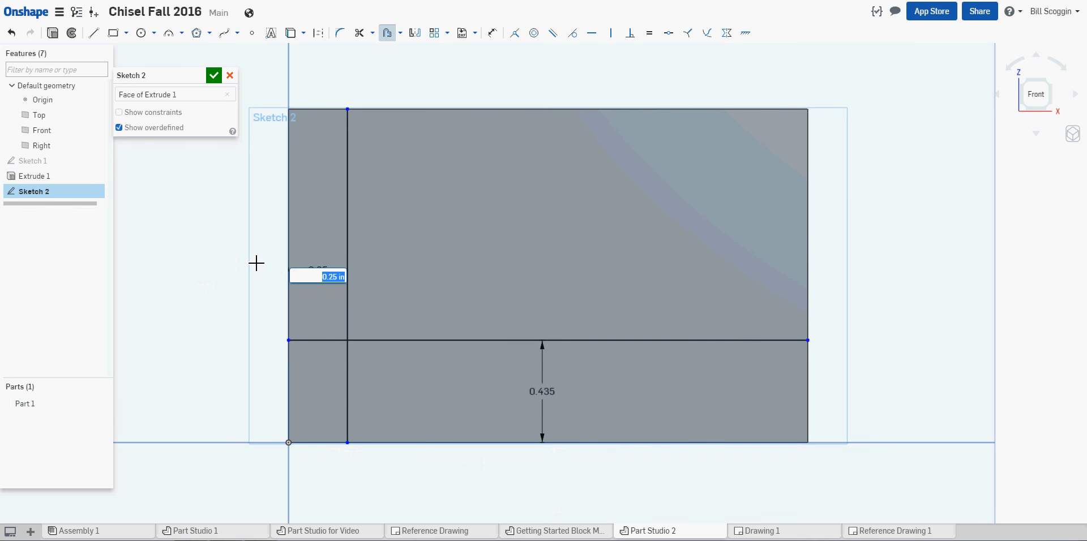
{"action": "type", "text": "0"}
{"action": "key", "text": "Return"}
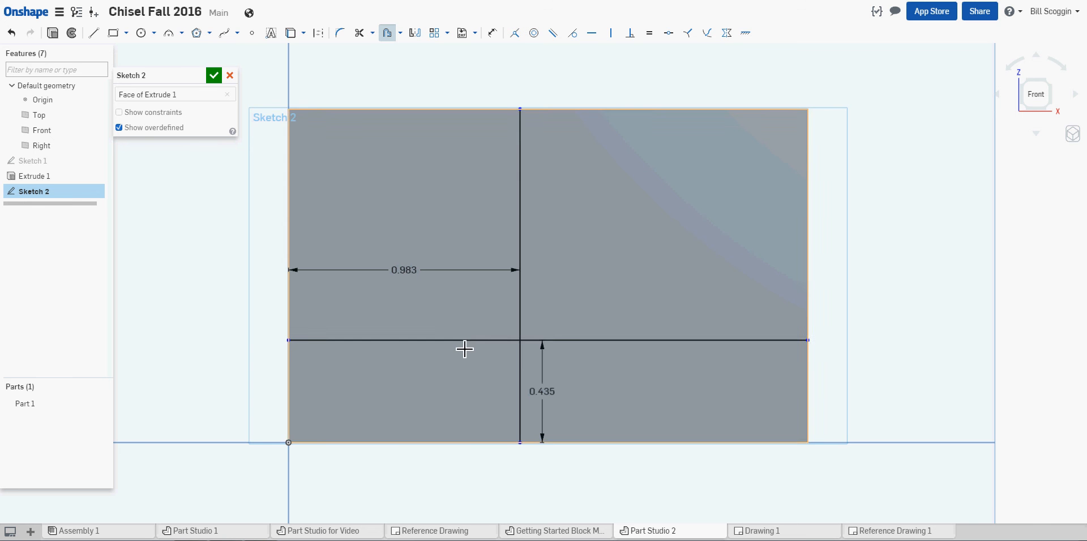
Trim the offset lines beyond their crossing to leave a rectangular upper-left corner region, and finish the sketch.
{"action": "scroll", "coordinate": [452, 340], "scroll_direction": "up", "scroll_amount": 2}
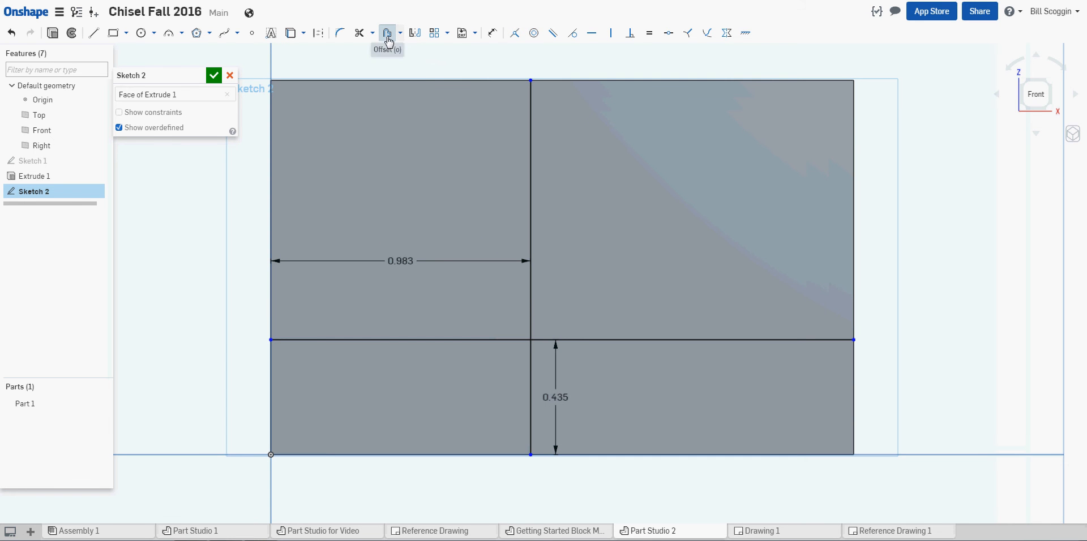
{"action": "left_click", "coordinate": [359, 34]}
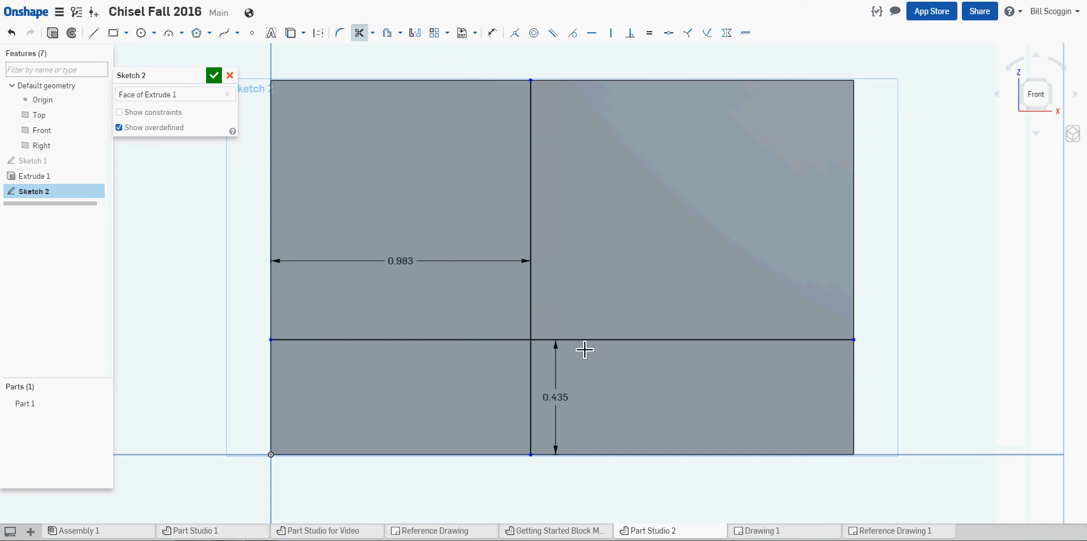
{"action": "left_click", "coordinate": [642, 344]}
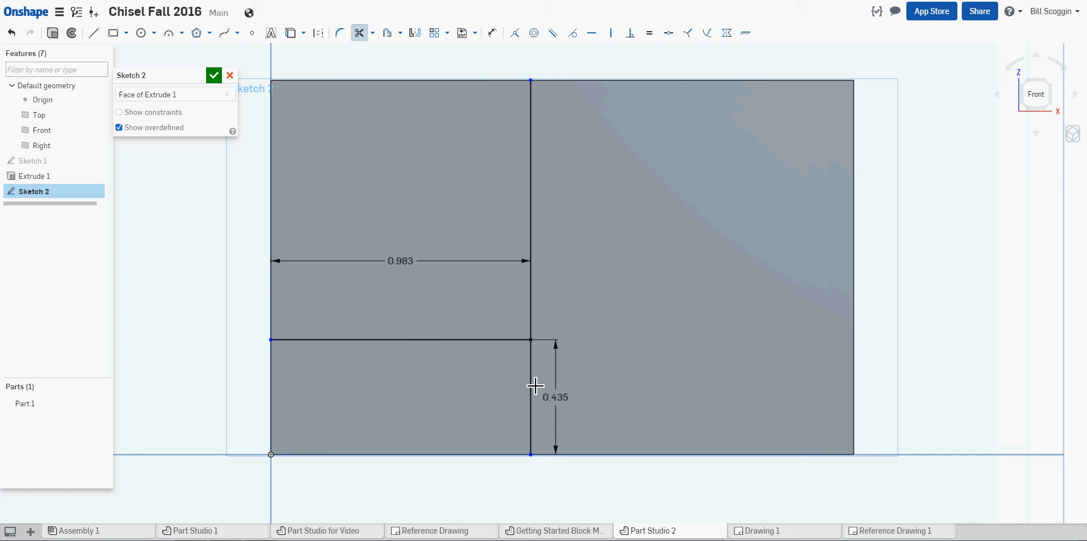
{"action": "left_click", "coordinate": [535, 386]}
{"action": "mouse_move", "coordinate": [605, 340]}
{"action": "right_mouse_down"}
{"action": "mouse_move", "coordinate": [555, 357]}
{"action": "mouse_move", "coordinate": [505, 266]}
{"action": "right_mouse_up"}
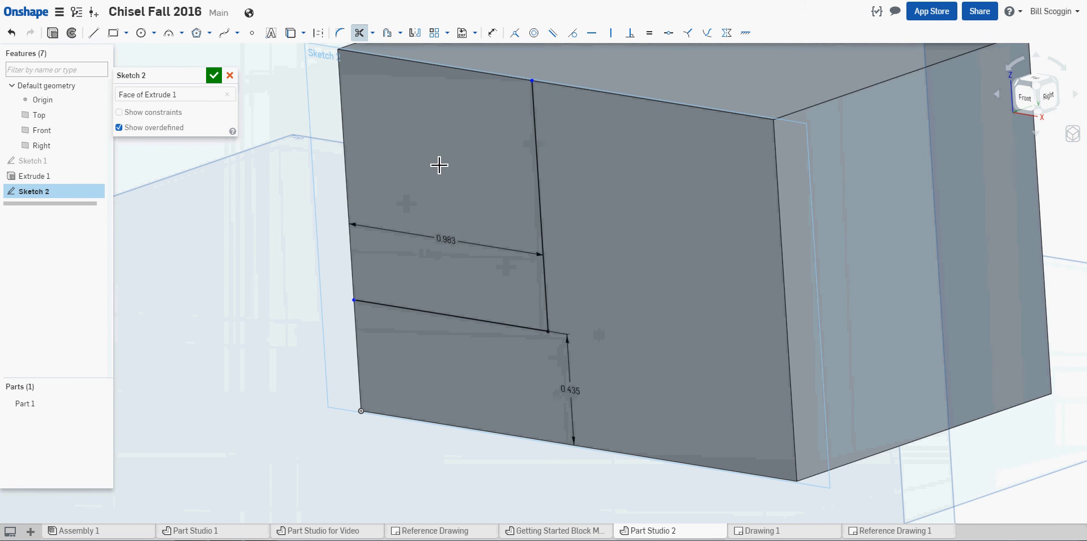
{"action": "left_click", "coordinate": [214, 75]}
Start a Remove extrude on the upper-left rectangular region of the front-face sketch and check the cut direction.
{"action": "scroll", "coordinate": [281, 207], "scroll_direction": "down", "scroll_amount": 5}
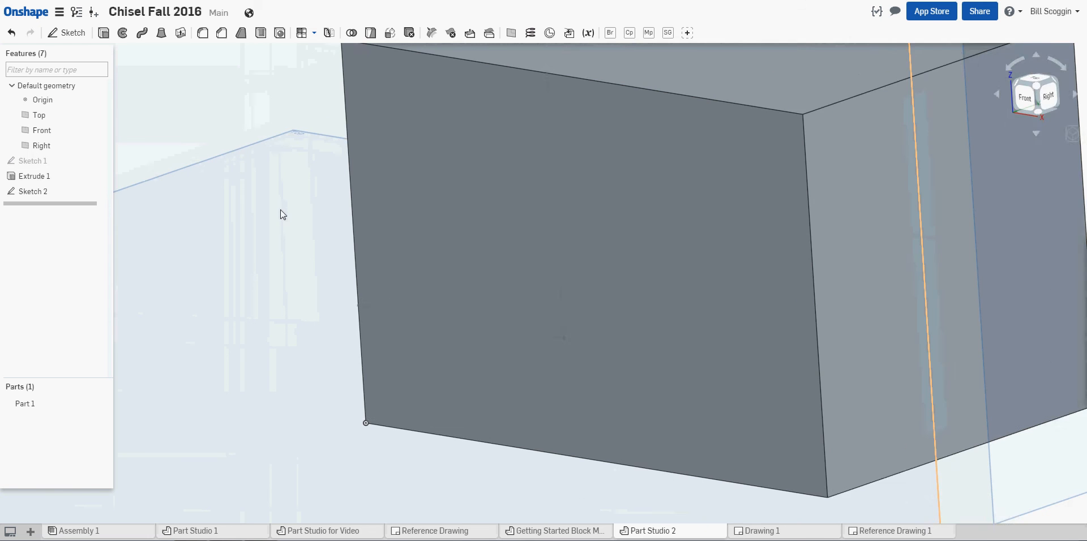
{"action": "left_click", "coordinate": [104, 33]}
{"action": "left_click", "coordinate": [172, 109]}
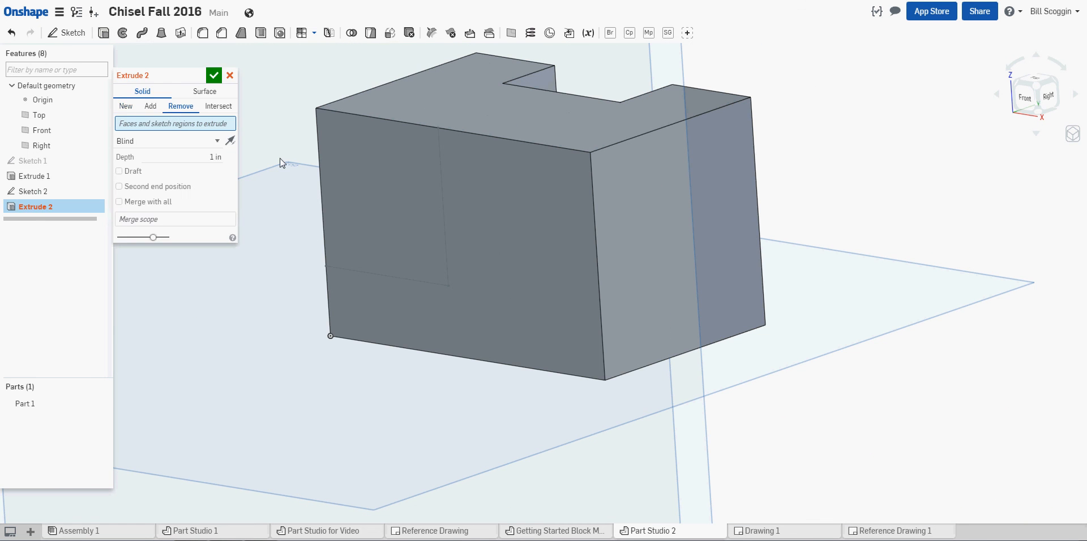
{"action": "left_click", "coordinate": [402, 191]}
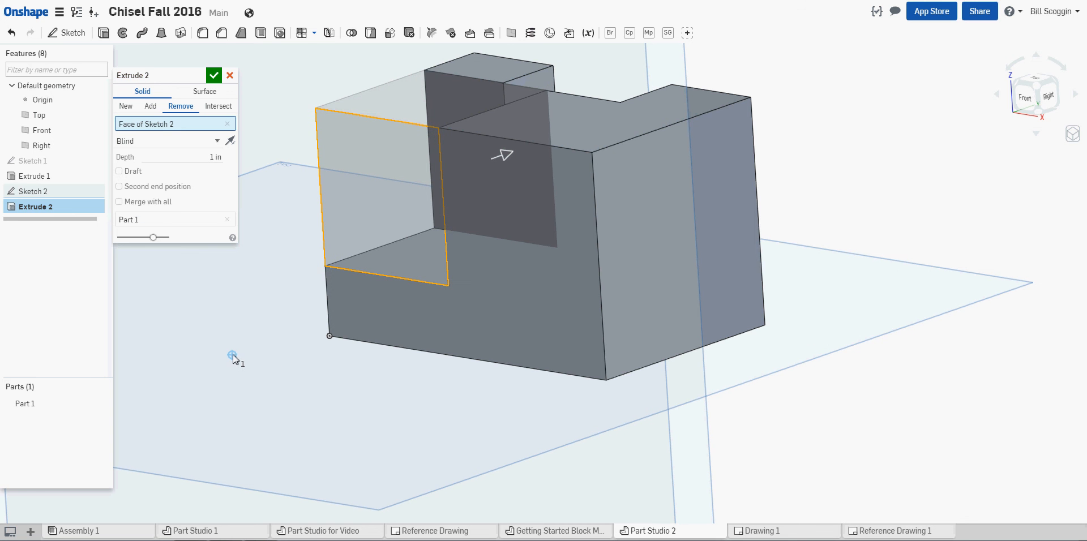
{"action": "mouse_move", "coordinate": [232, 354]}
{"action": "right_mouse_down"}
{"action": "mouse_move", "coordinate": [406, 385]}
{"action": "mouse_move", "coordinate": [362, 383]}
{"action": "mouse_move", "coordinate": [352, 357]}
{"action": "mouse_move", "coordinate": [568, 329]}
{"action": "mouse_move", "coordinate": [684, 364]}
{"action": "mouse_move", "coordinate": [679, 405]}
{"action": "mouse_move", "coordinate": [383, 252]}
{"action": "right_mouse_up"}
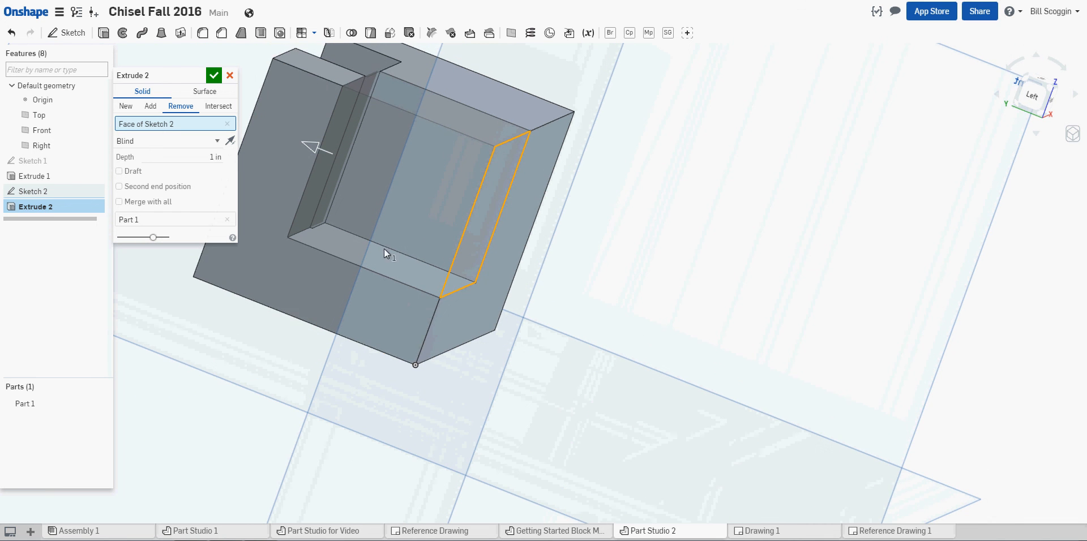
Check the corner cut's depth in Reference Drawing 1, set the cut depth to 0.354 in and accept the extrude.
{"action": "left_click", "coordinate": [205, 158]}
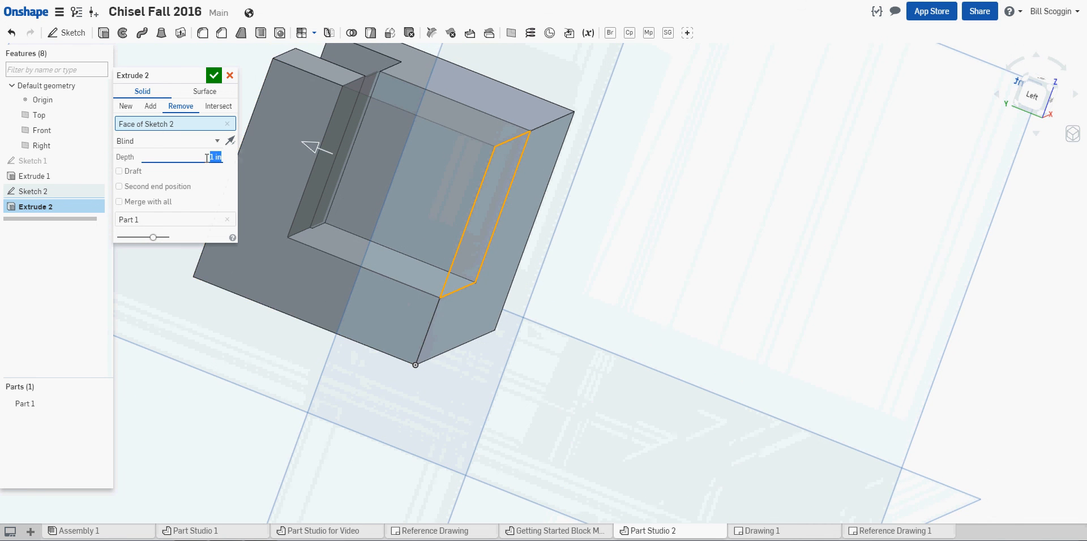
{"action": "left_click", "coordinate": [869, 532]}
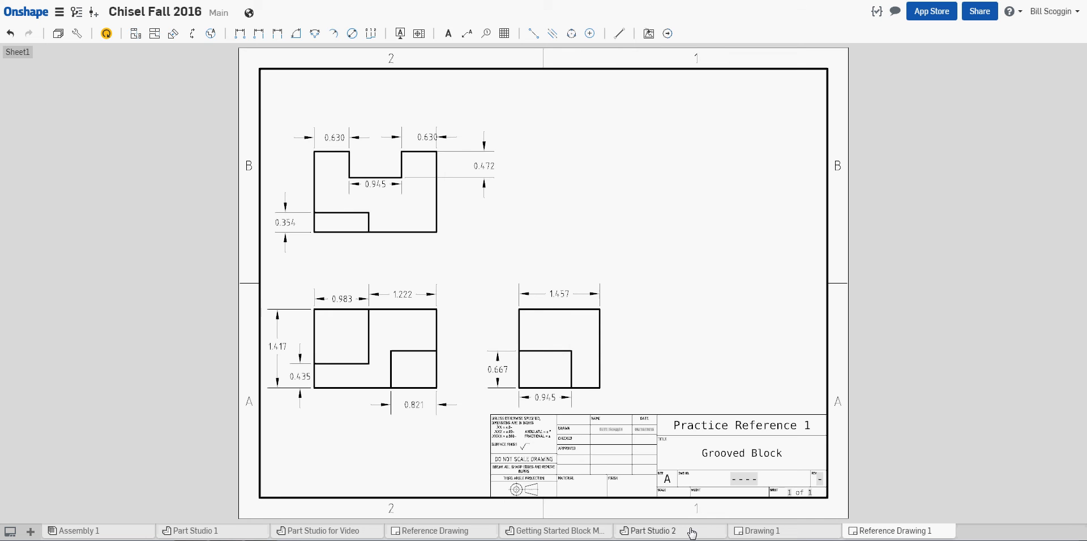
{"action": "left_click", "coordinate": [645, 530]}
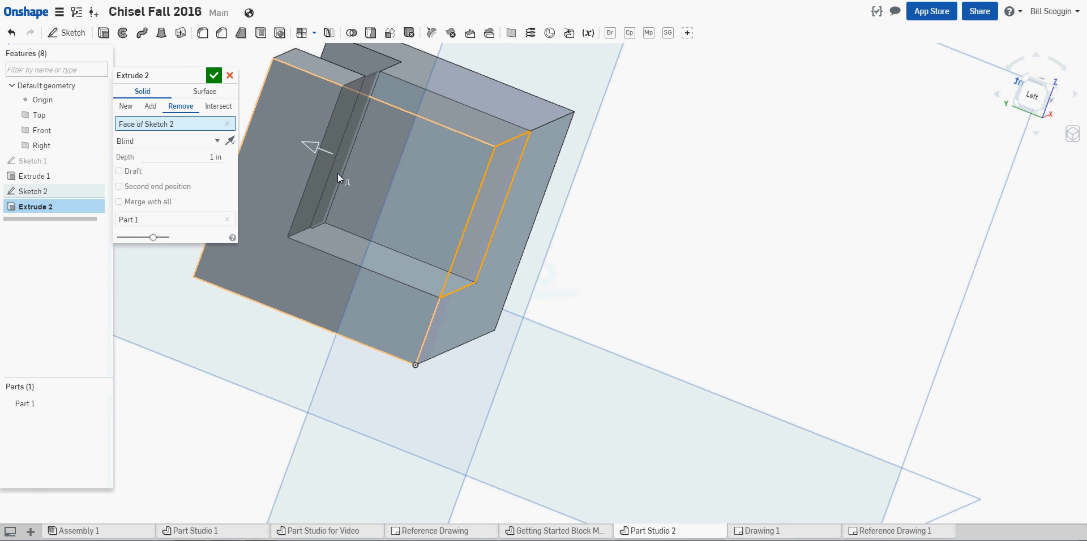
{"action": "type", "text": "0.354"}
{"action": "key", "text": "Return"}
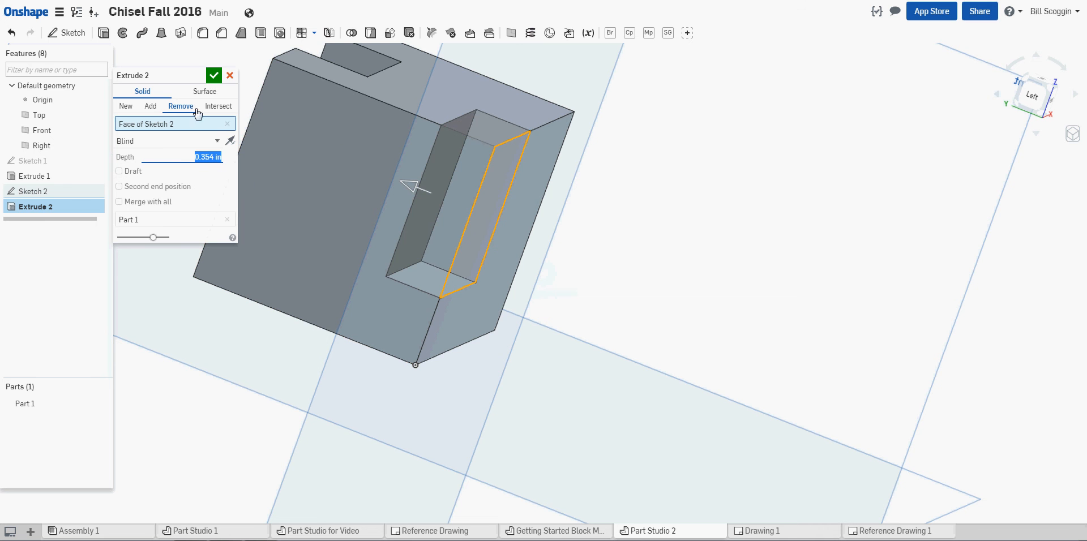
{"action": "left_click", "coordinate": [213, 76]}
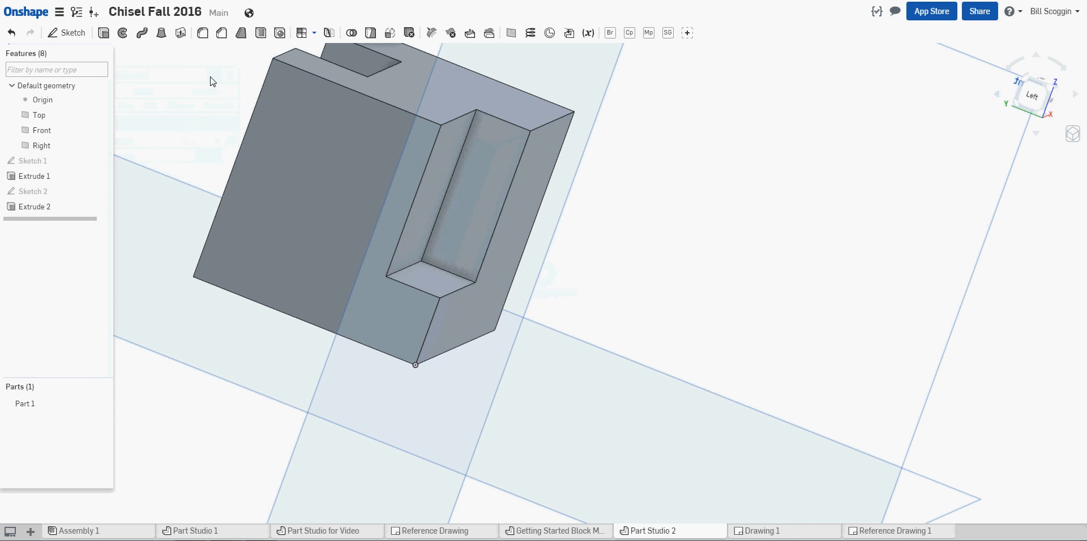
Return to the isometric view, start a new sketch on the block's right face and view it normal to the sketch plane.
{"action": "mouse_move", "coordinate": [1033, 142]}
{"action": "right_mouse_down"}
{"action": "mouse_move", "coordinate": [1037, 160]}
{"action": "mouse_move", "coordinate": [1051, 150]}
{"action": "right_mouse_up"}
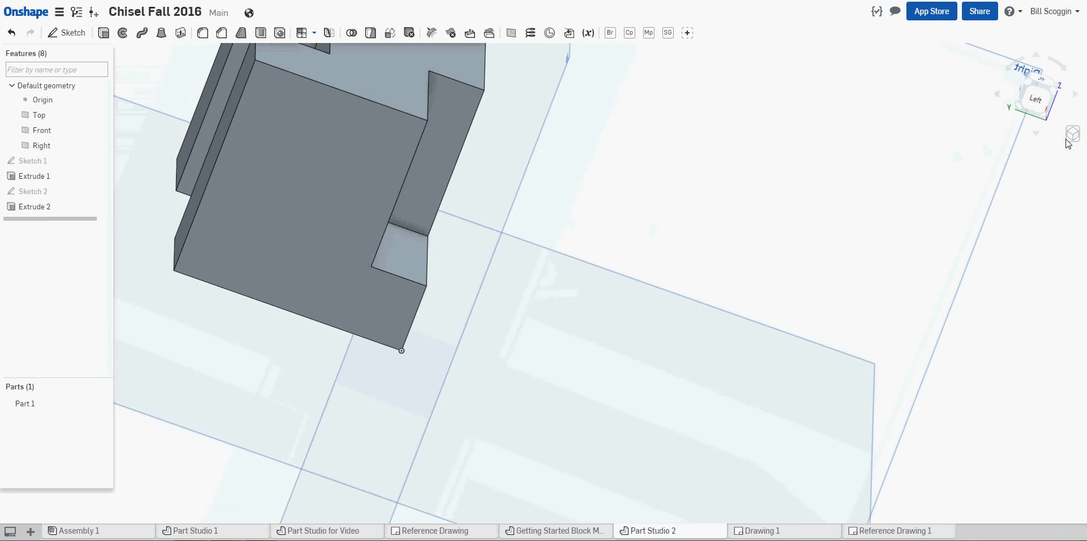
{"action": "left_click", "coordinate": [1070, 135]}
{"action": "left_click", "coordinate": [1013, 147]}
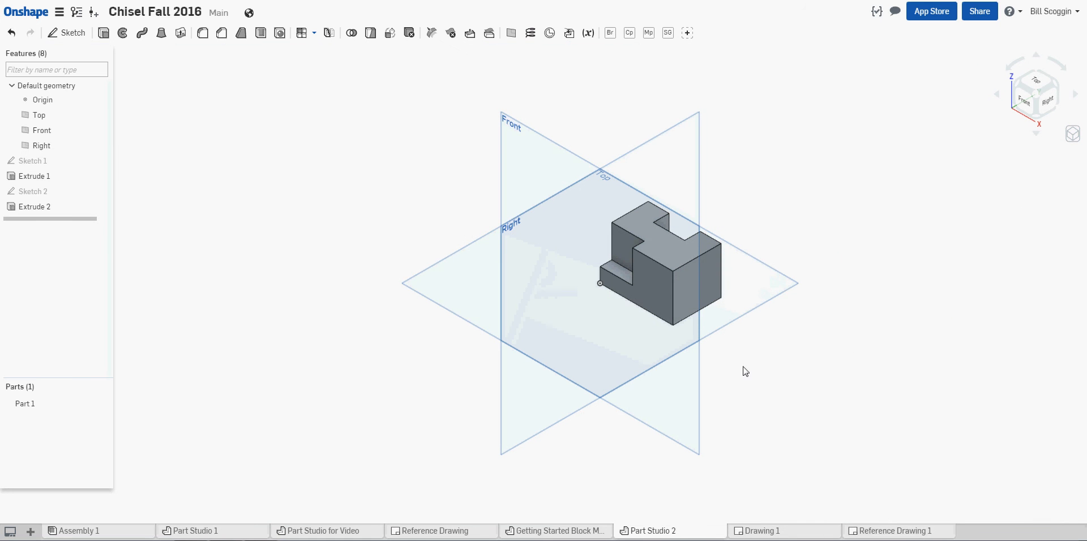
{"action": "scroll", "coordinate": [734, 360], "scroll_direction": "up", "scroll_amount": 1}
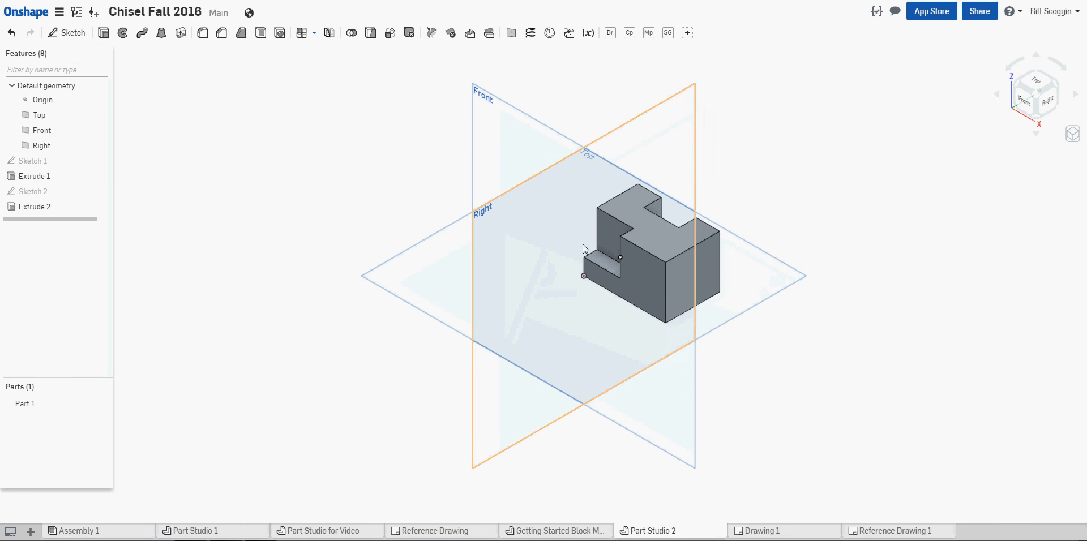
{"action": "left_click", "coordinate": [72, 33]}
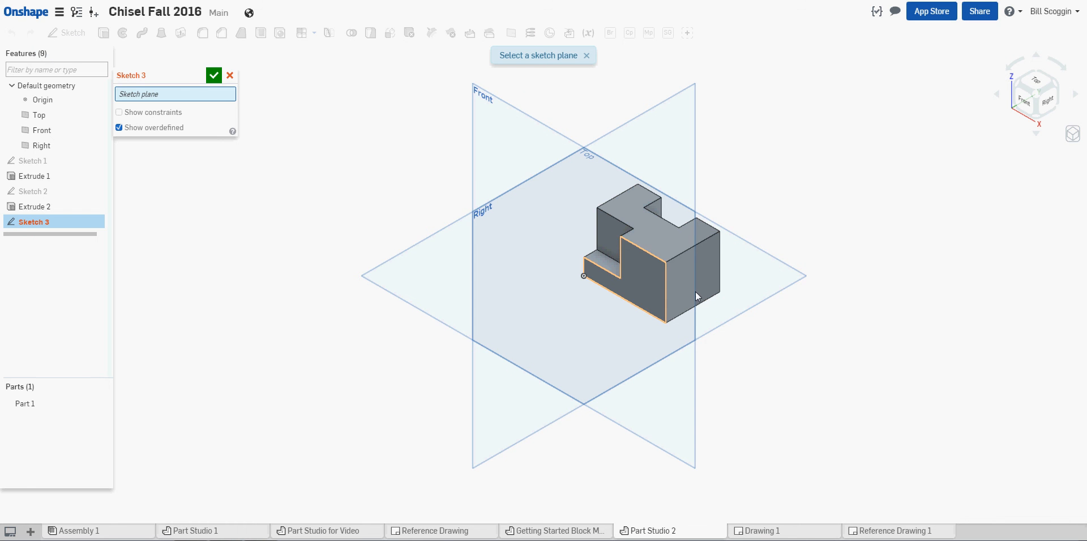
{"action": "left_click", "coordinate": [700, 278]}
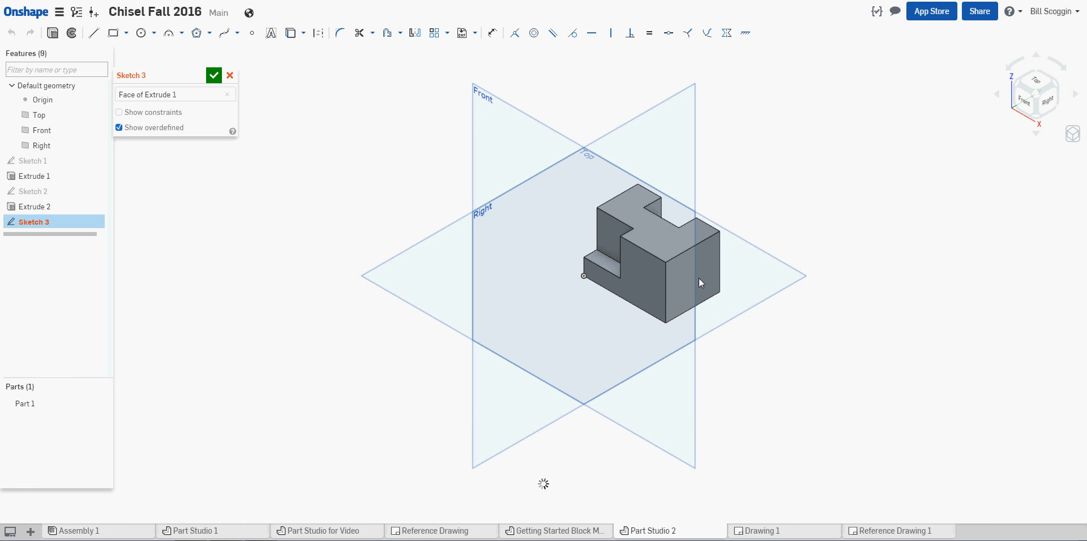
{"action": "right_click", "coordinate": [698, 278]}
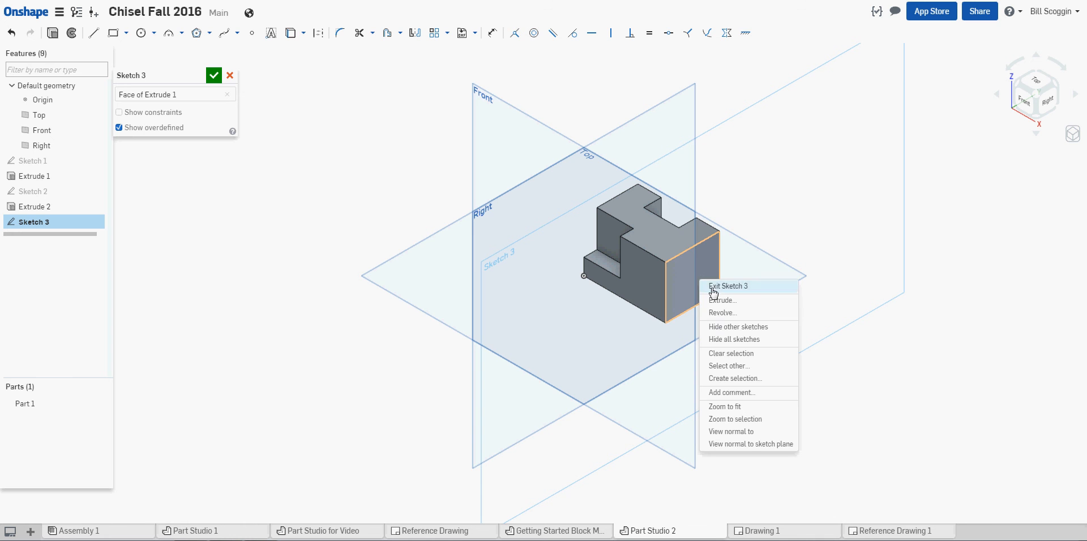
{"action": "left_click", "coordinate": [713, 443]}
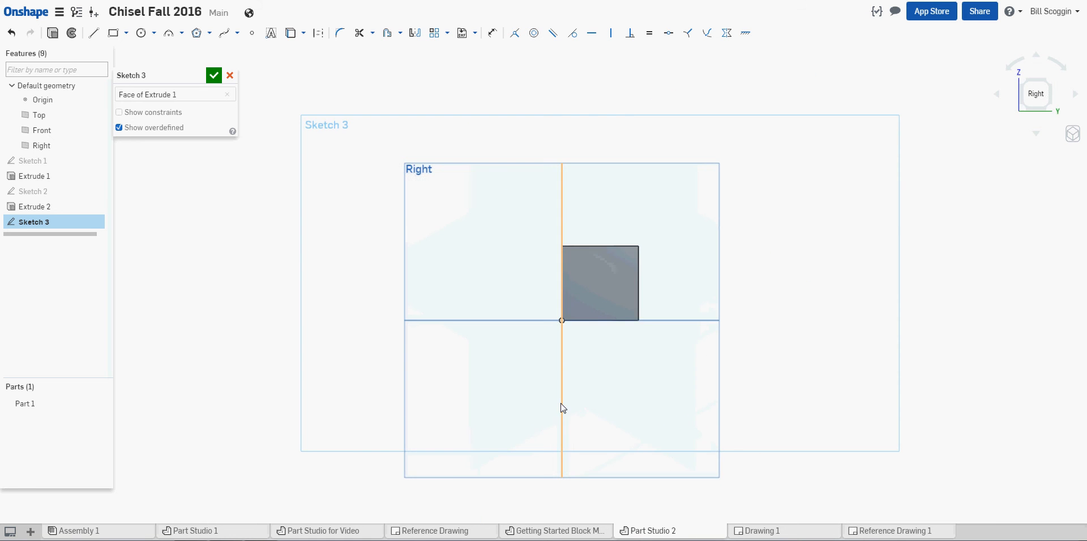
Check the second pocket's dimensions in Reference Drawing 1 and offset the right face's left edge inward by 0.945 in.
{"action": "left_click", "coordinate": [897, 529]}
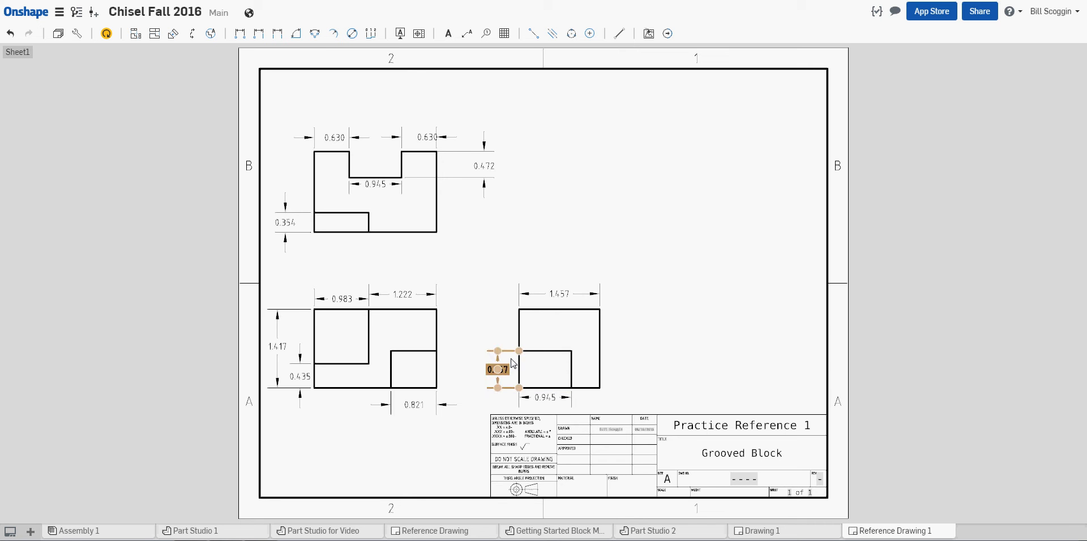
{"action": "left_click", "coordinate": [399, 406]}
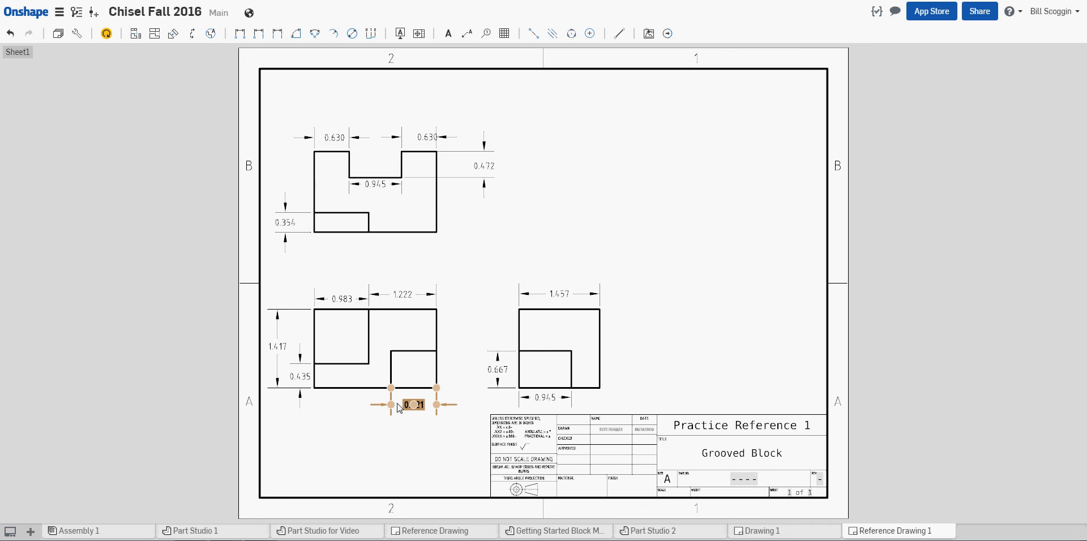
{"action": "left_click", "coordinate": [405, 425]}
{"action": "left_click", "coordinate": [649, 531]}
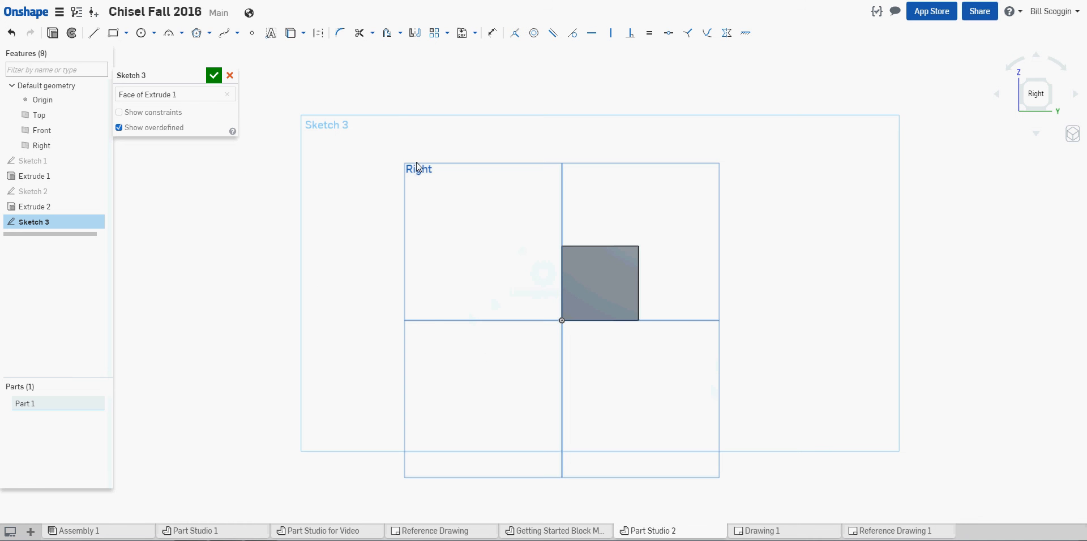
{"action": "left_click", "coordinate": [170, 95]}
{"action": "left_click", "coordinate": [582, 284]}
{"action": "scroll", "coordinate": [589, 309], "scroll_direction": "up", "scroll_amount": 6}
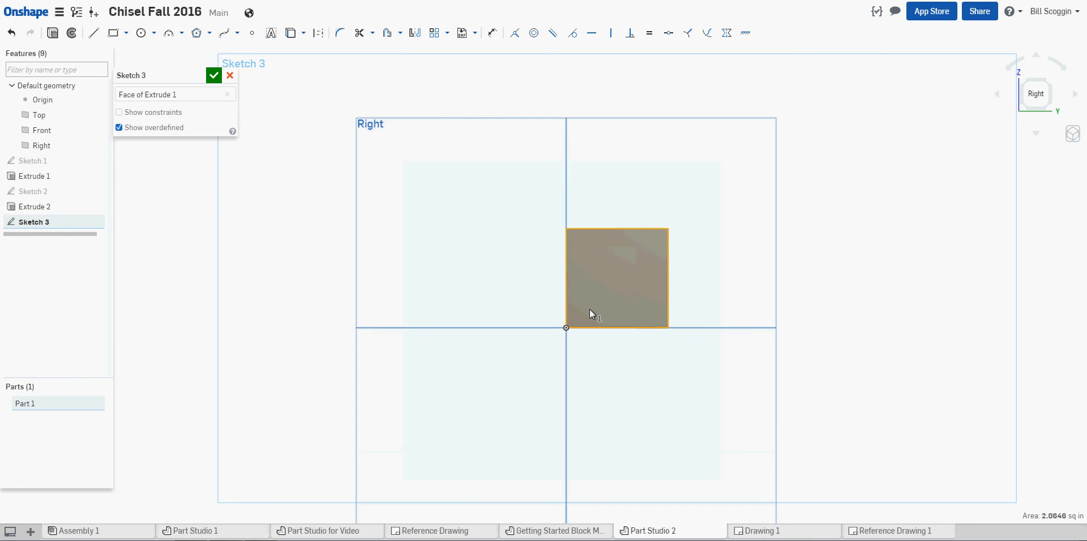
{"action": "scroll", "coordinate": [620, 301], "scroll_direction": "up", "scroll_amount": 2}
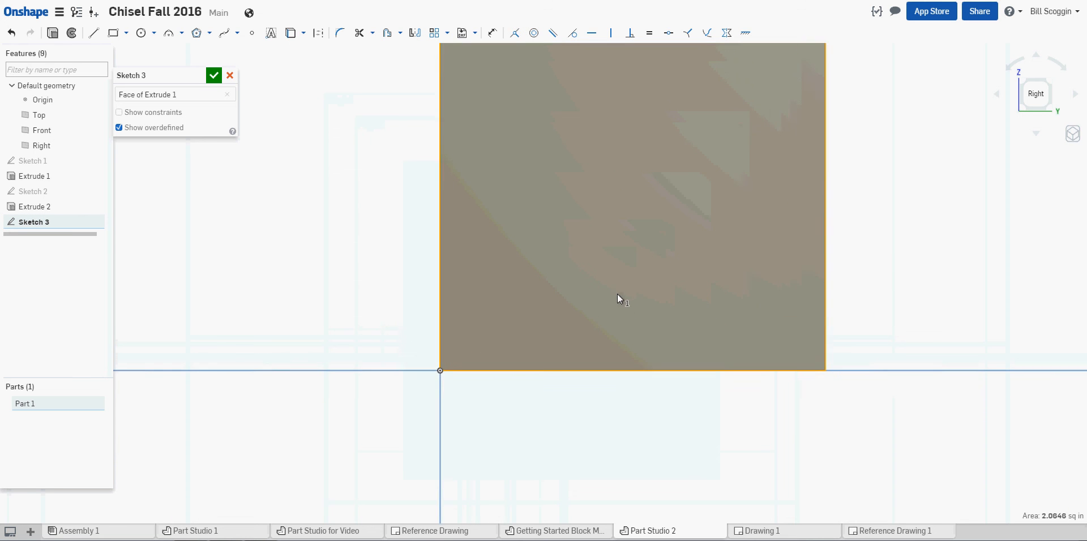
{"action": "middle_click_drag", "start_coordinate": [617, 294], "coordinate": [493, 357]}
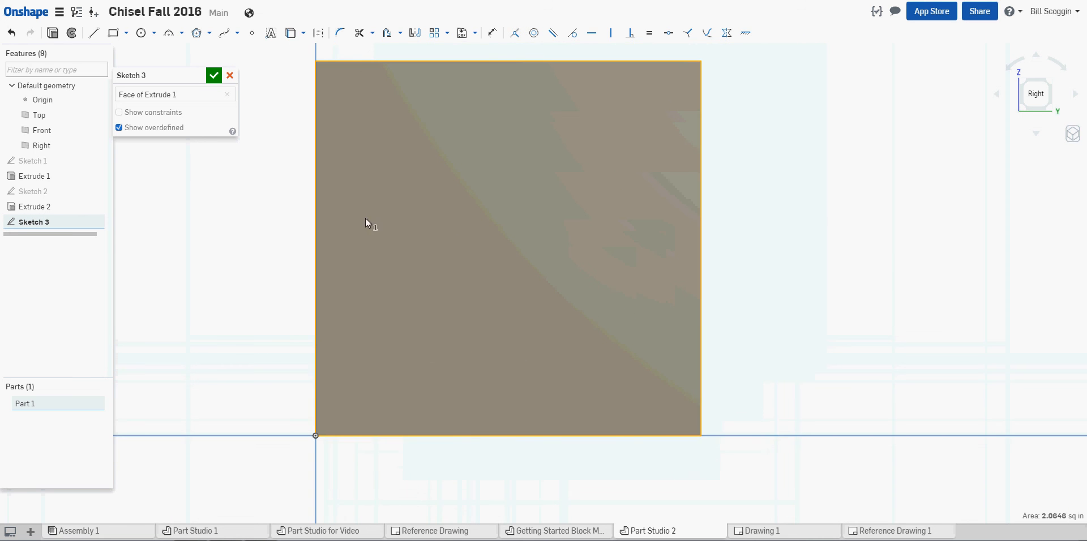
{"action": "left_click", "coordinate": [388, 34]}
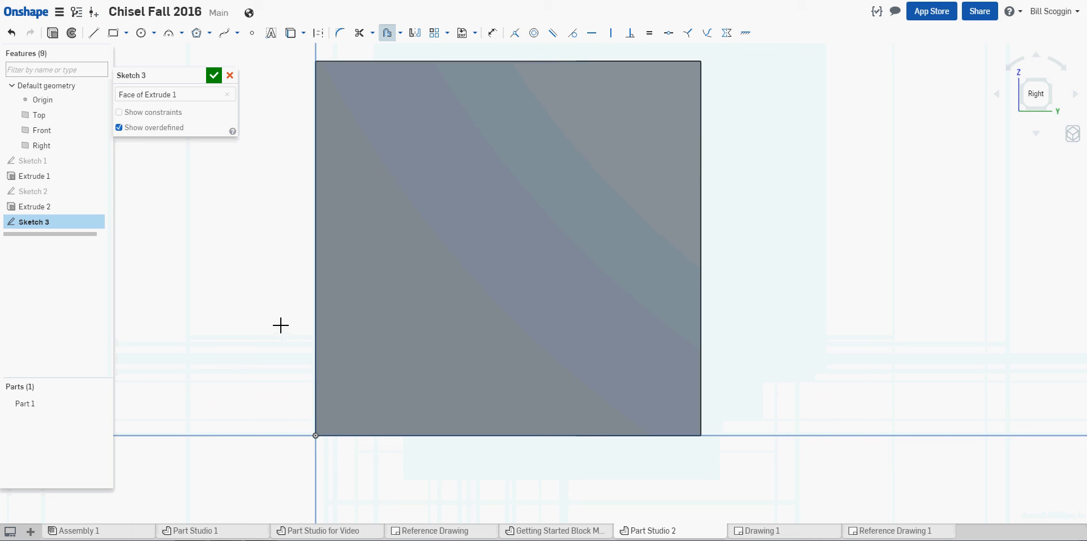
{"action": "left_click", "coordinate": [317, 347]}
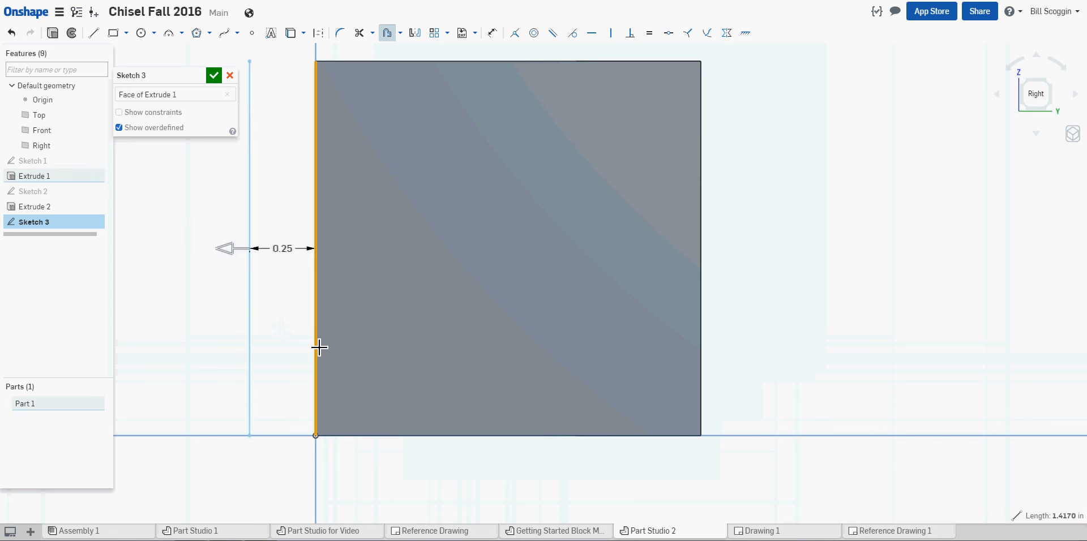
{"action": "left_click", "coordinate": [236, 252]}
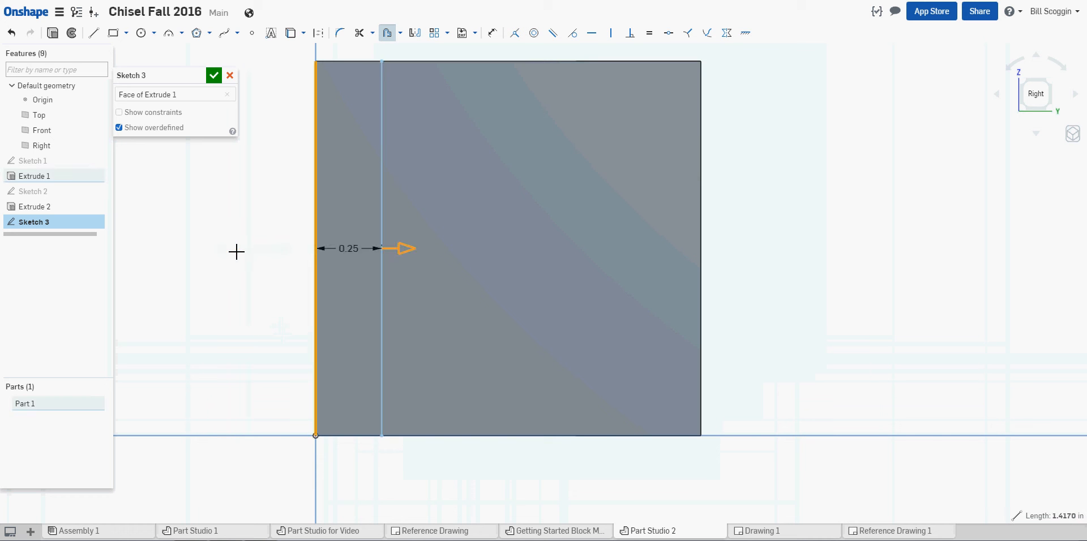
{"action": "left_click", "coordinate": [237, 252]}
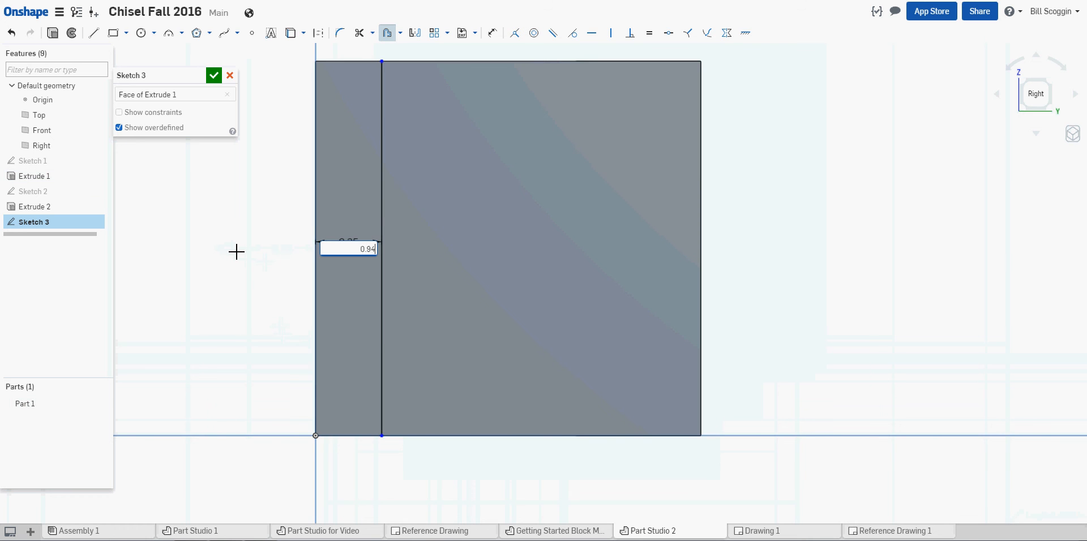
{"action": "key", "text": "Return"}
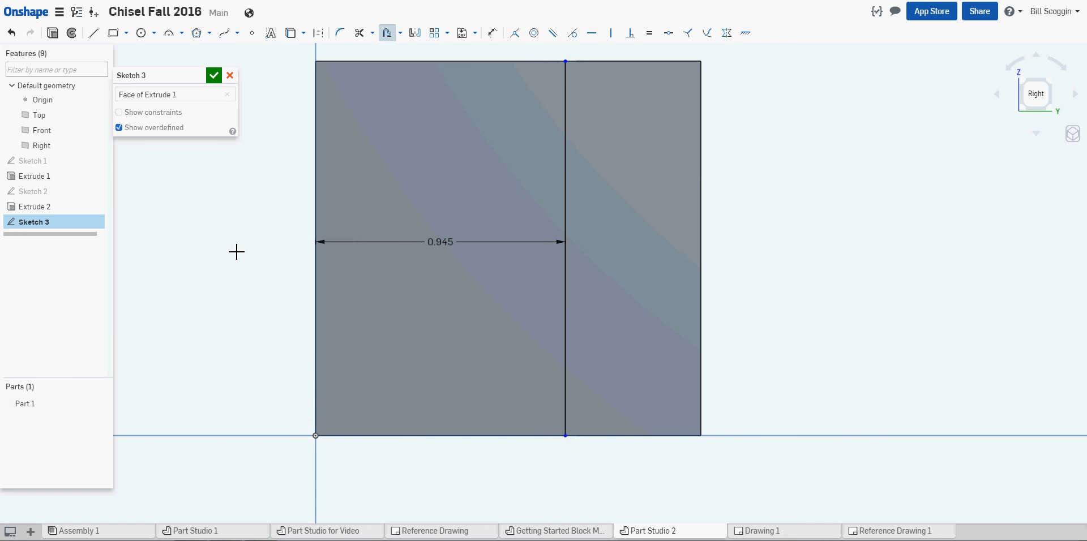
Offset the right face's lower edge upward by 0.667 in.
{"action": "left_click", "coordinate": [412, 436]}
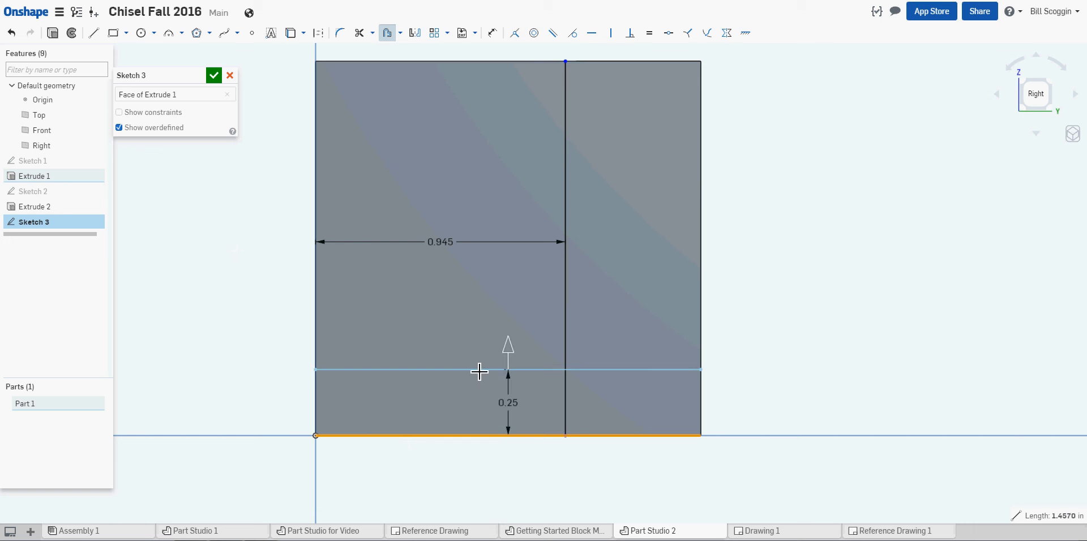
{"action": "left_click", "coordinate": [479, 372]}
{"action": "type", "text": "0.667"}
{"action": "key", "text": "Return"}
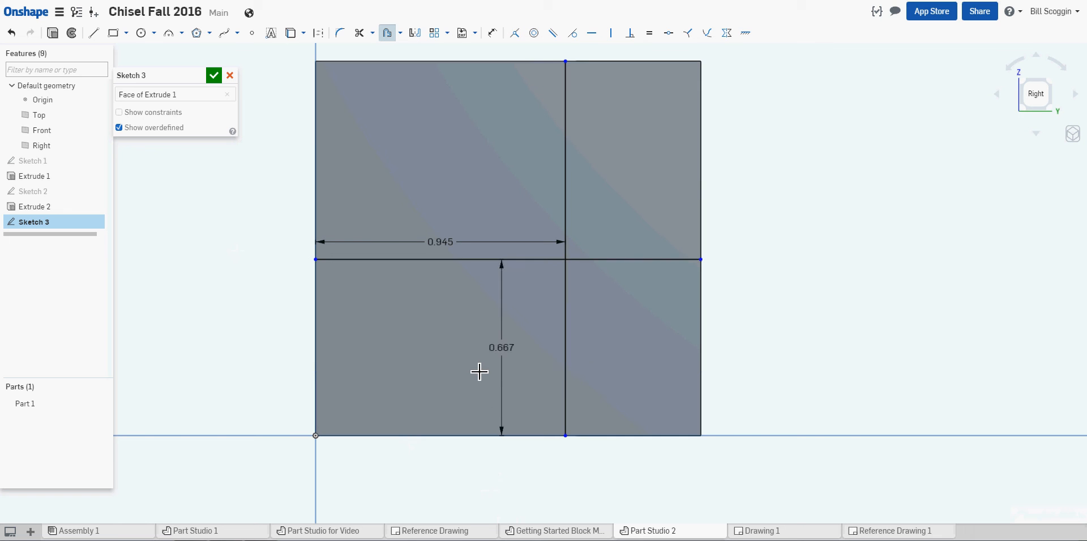
Trim the offset lines beyond their crossing to leave a rectangular lower-left corner region on the right face, and finish the sketch.
{"action": "left_click", "coordinate": [365, 38]}
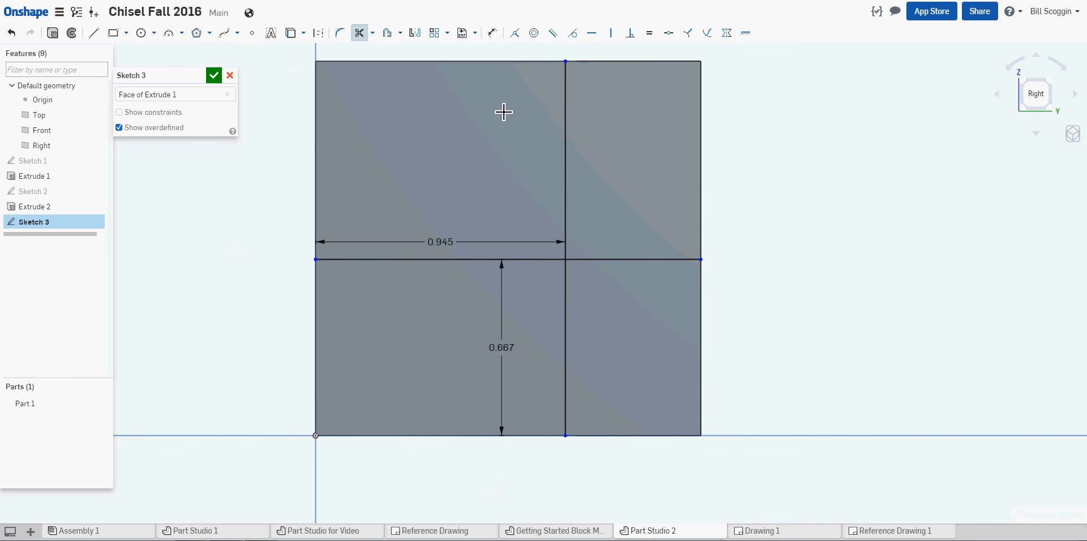
{"action": "left_click", "coordinate": [566, 249]}
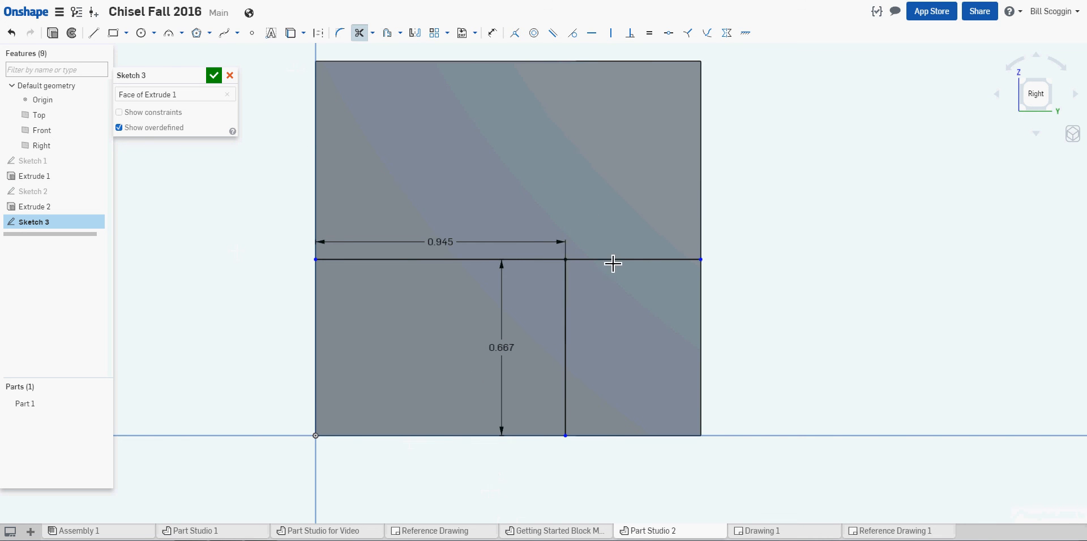
{"action": "left_click", "coordinate": [614, 260]}
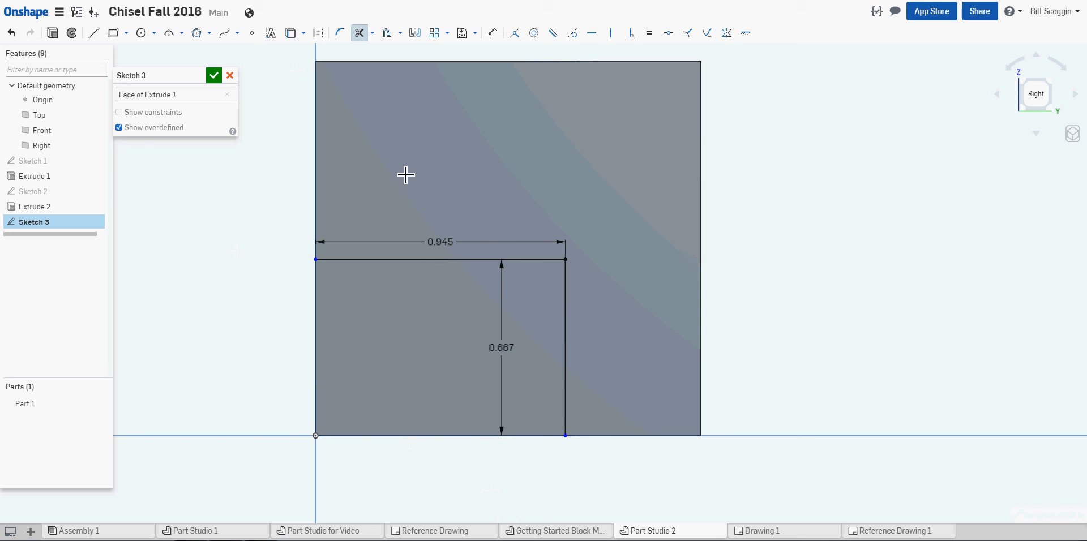
{"action": "left_click", "coordinate": [230, 76]}
Return the block to the isometric view with the sketched region on its right face in sight.
{"action": "mouse_move", "coordinate": [258, 237]}
{"action": "right_mouse_down"}
{"action": "mouse_move", "coordinate": [320, 260]}
{"action": "mouse_move", "coordinate": [335, 252]}
{"action": "mouse_move", "coordinate": [324, 235]}
{"action": "mouse_move", "coordinate": [289, 279]}
{"action": "mouse_move", "coordinate": [306, 242]}
{"action": "right_mouse_up"}
{"action": "middle_click_drag", "start_coordinate": [305, 242], "coordinate": [245, 69]}
{"action": "scroll", "coordinate": [446, 360], "scroll_direction": "down", "scroll_amount": 5}
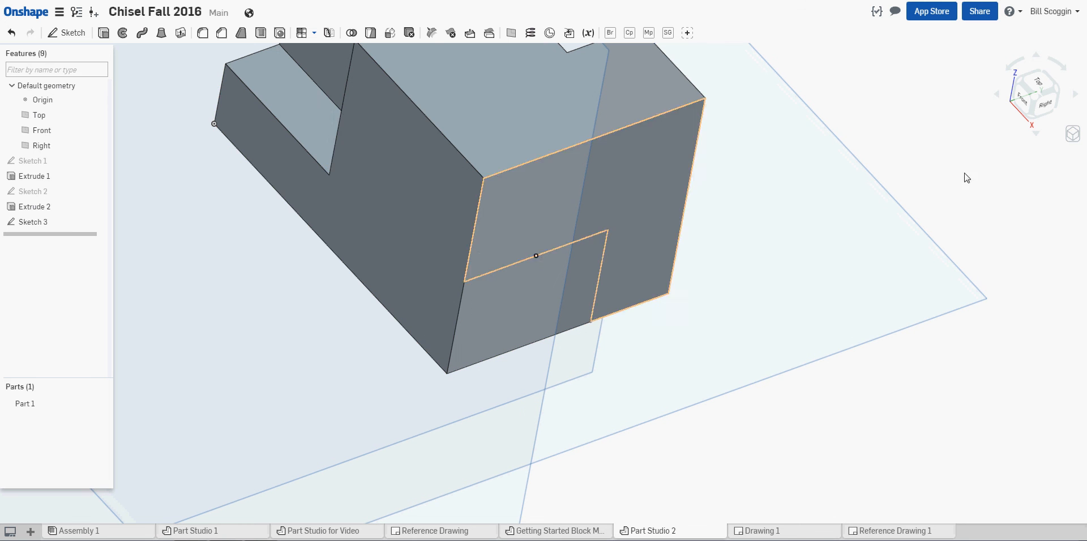
{"action": "left_click", "coordinate": [1071, 135]}
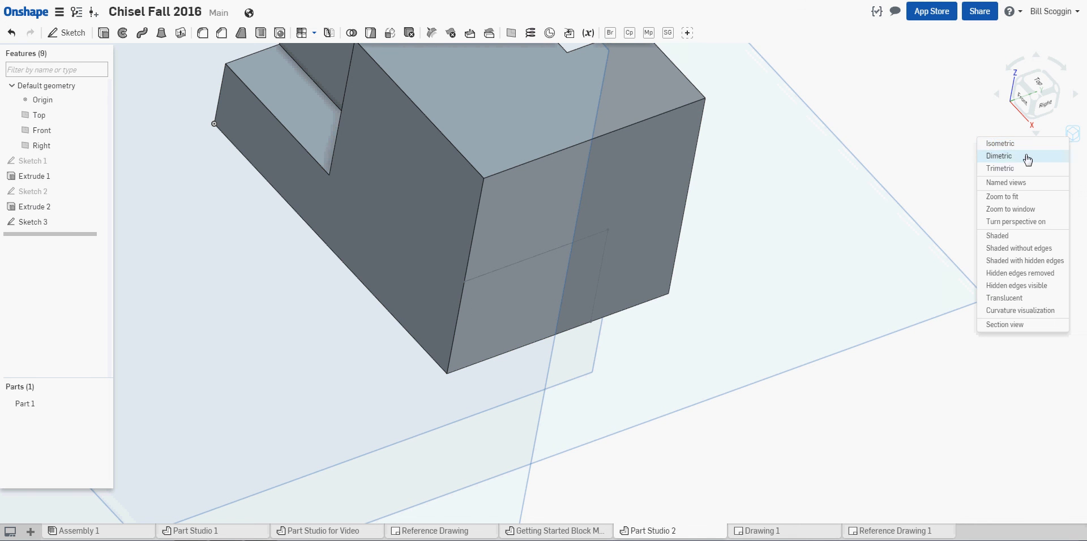
{"action": "left_click", "coordinate": [994, 145]}
{"action": "scroll", "coordinate": [718, 397], "scroll_direction": "up", "scroll_amount": 5}
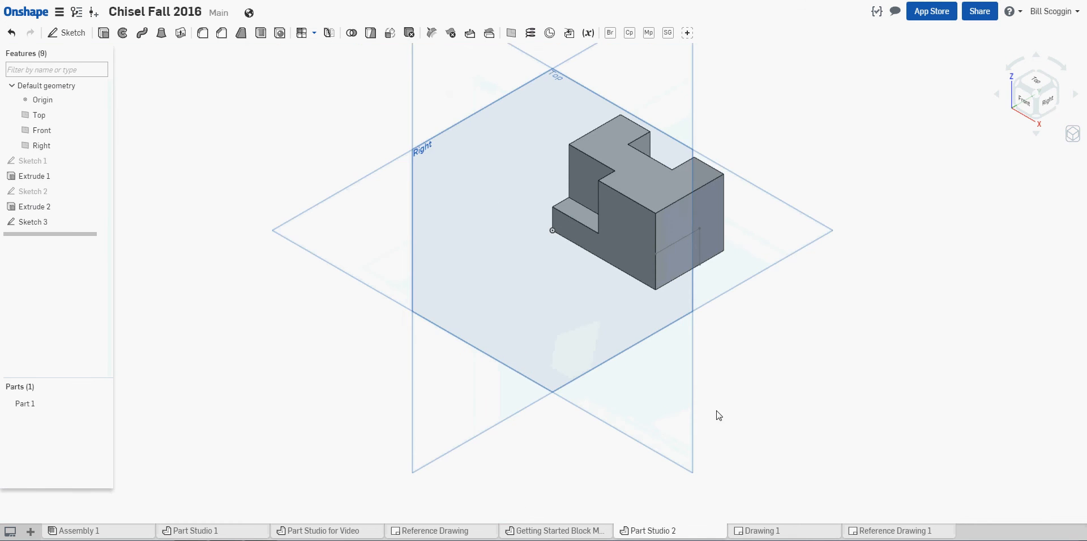
Remove the sketched corner rectangle on the right face from the block with a 0.821 in blind extrude.
{"action": "scroll", "coordinate": [707, 351], "scroll_direction": "up", "scroll_amount": 5}
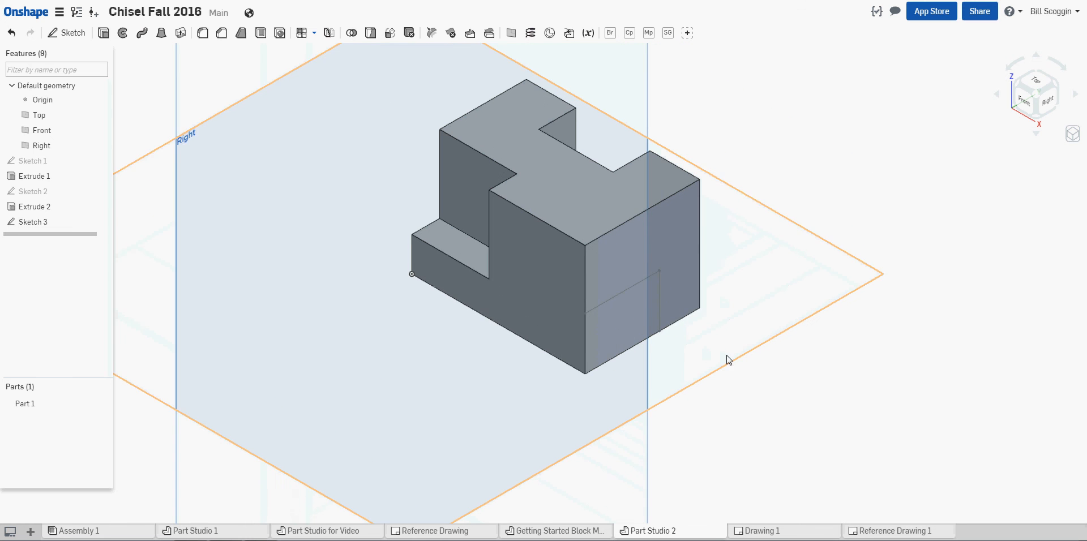
{"action": "left_click", "coordinate": [104, 33]}
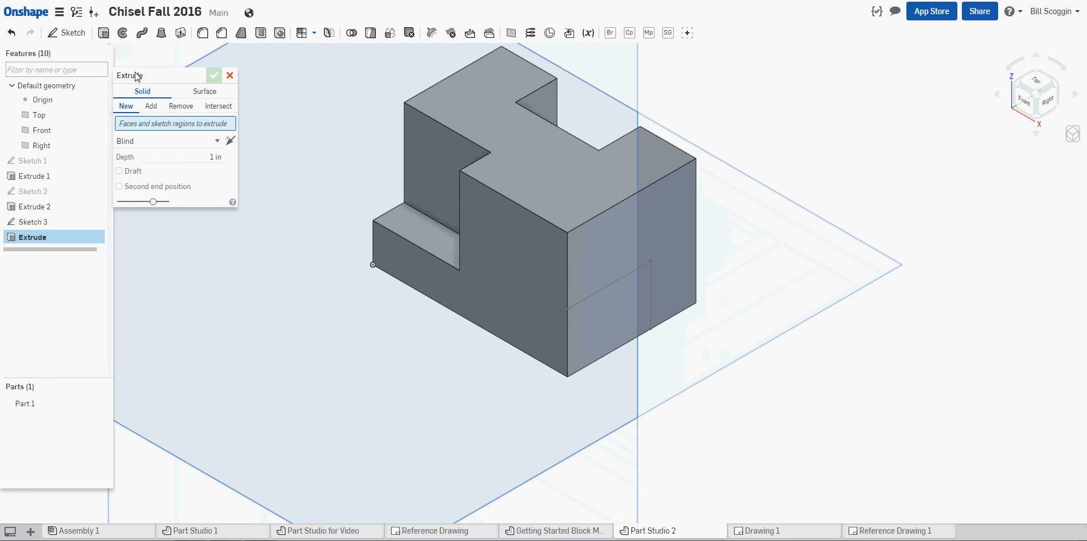
{"action": "left_click", "coordinate": [181, 108]}
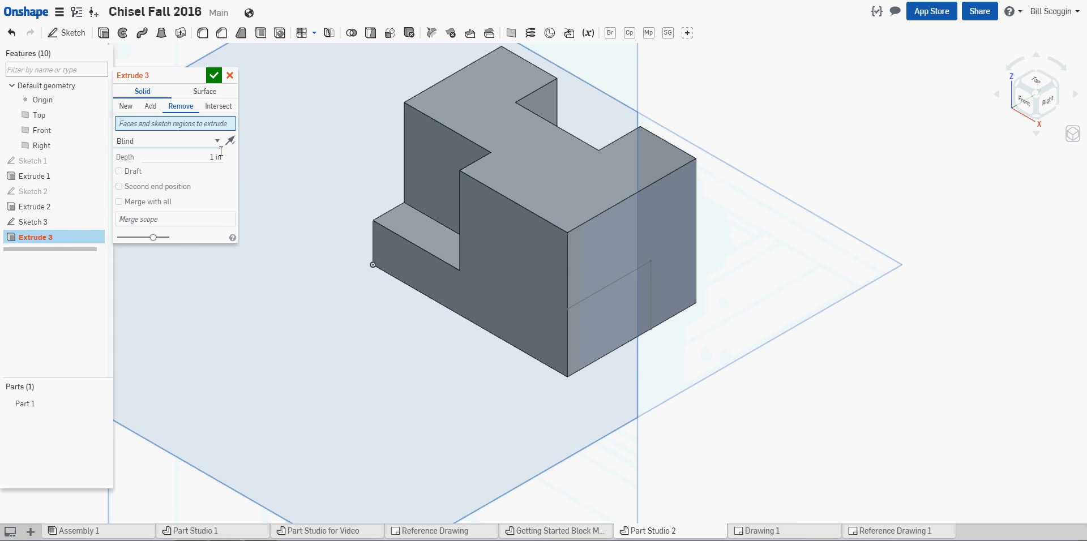
{"action": "left_click", "coordinate": [606, 335]}
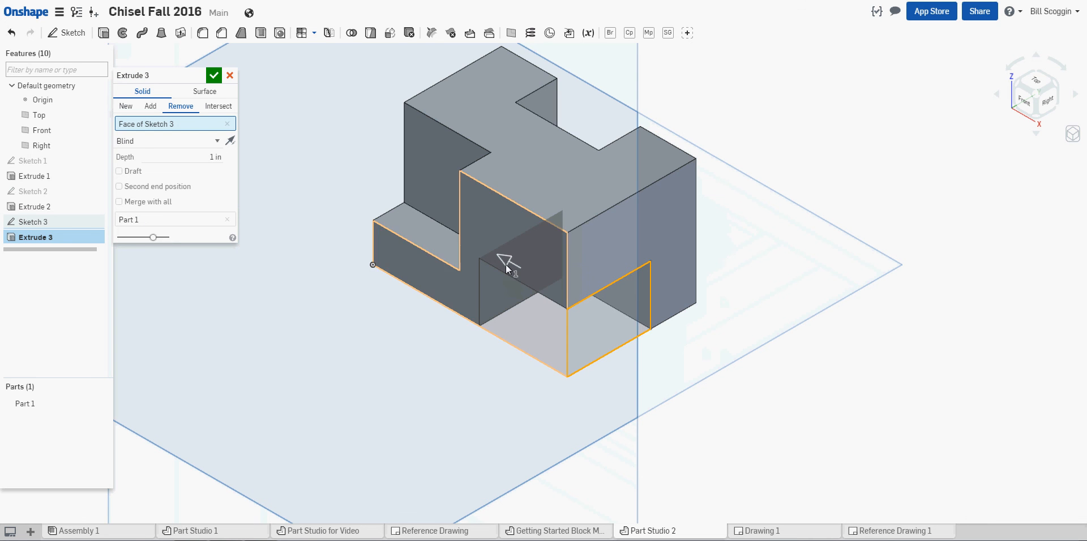
{"action": "left_click_drag", "start_coordinate": [533, 272], "coordinate": [443, 293]}
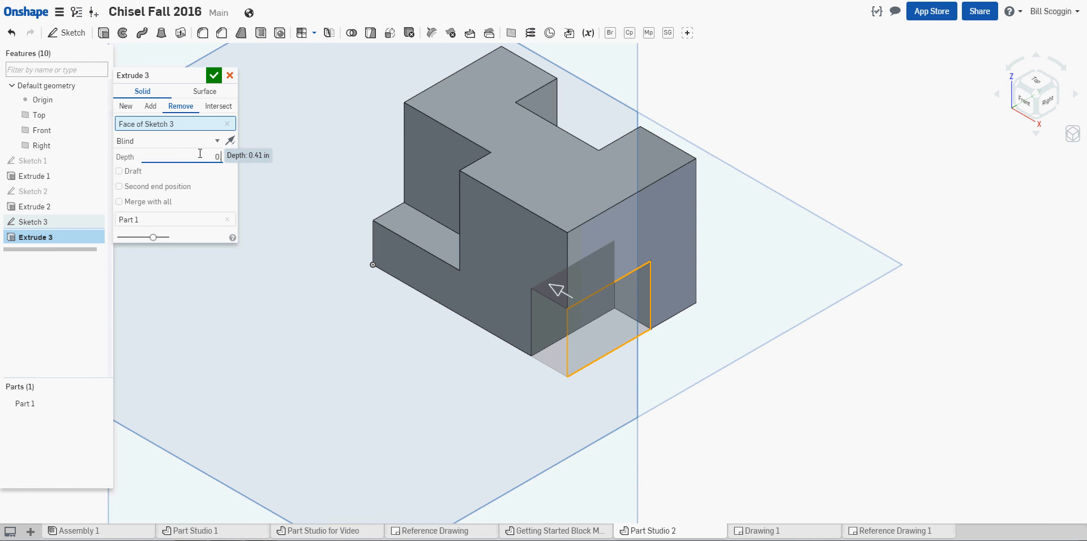
{"action": "key", "text": "Return"}
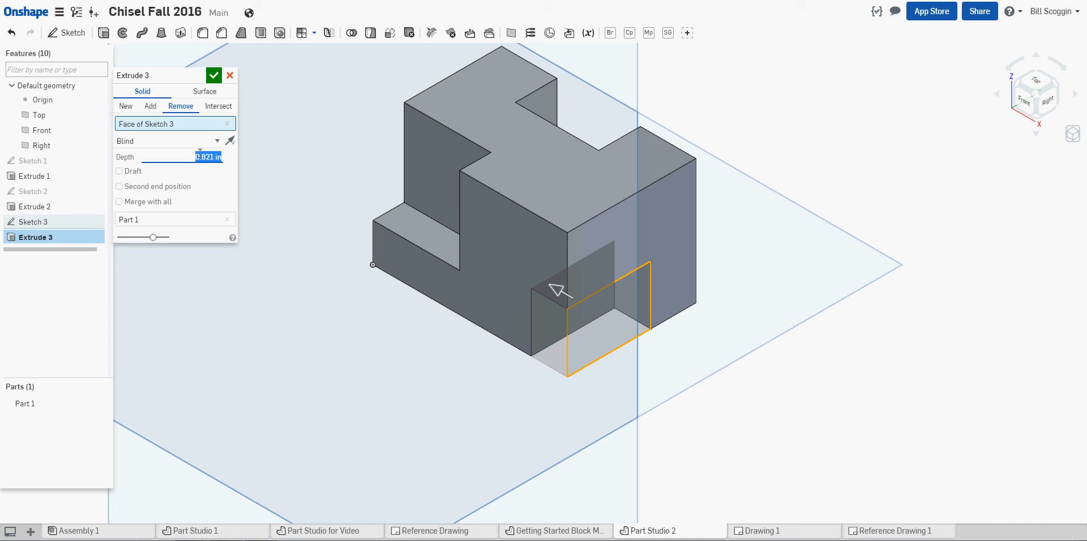
{"action": "left_click", "coordinate": [213, 77]}
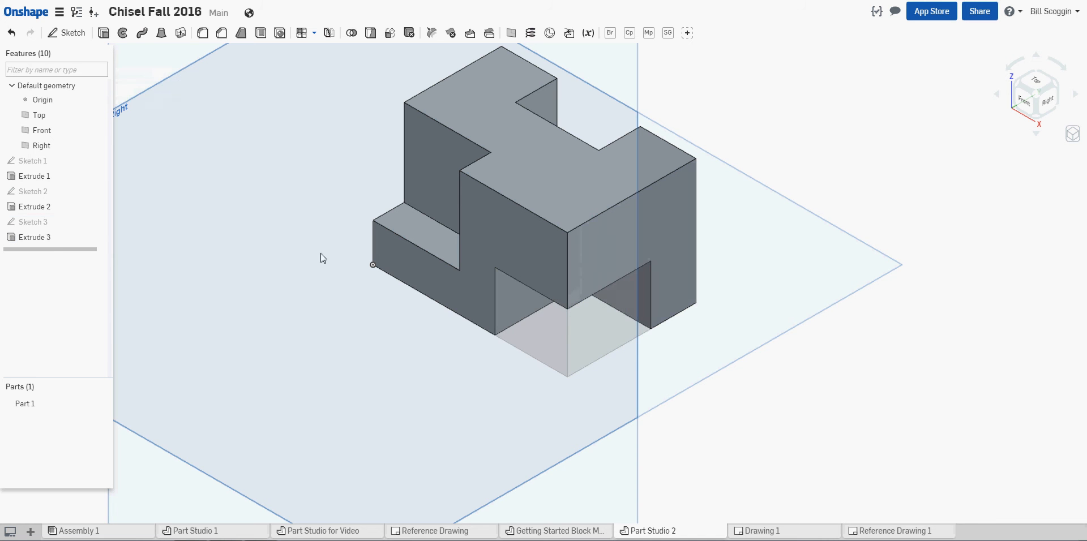
Examine the finished block and its corner pockets from several sides and from below, ending in the isometric view.
{"action": "scroll", "coordinate": [332, 284], "scroll_direction": "up", "scroll_amount": 2}
{"action": "scroll", "coordinate": [367, 344], "scroll_direction": "down", "scroll_amount": 3}
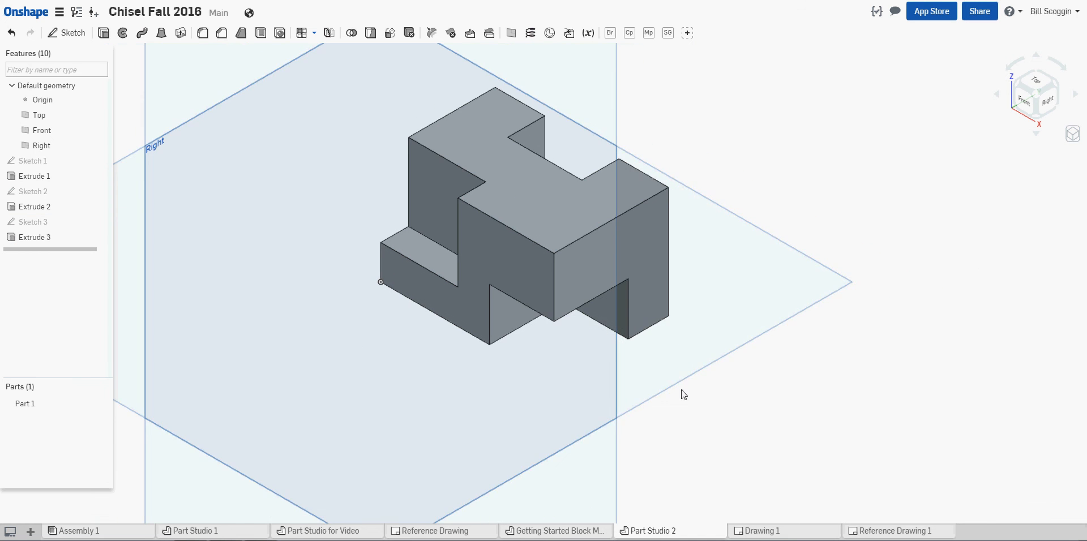
{"action": "left_click", "coordinate": [1071, 136]}
{"action": "left_click", "coordinate": [1022, 140]}
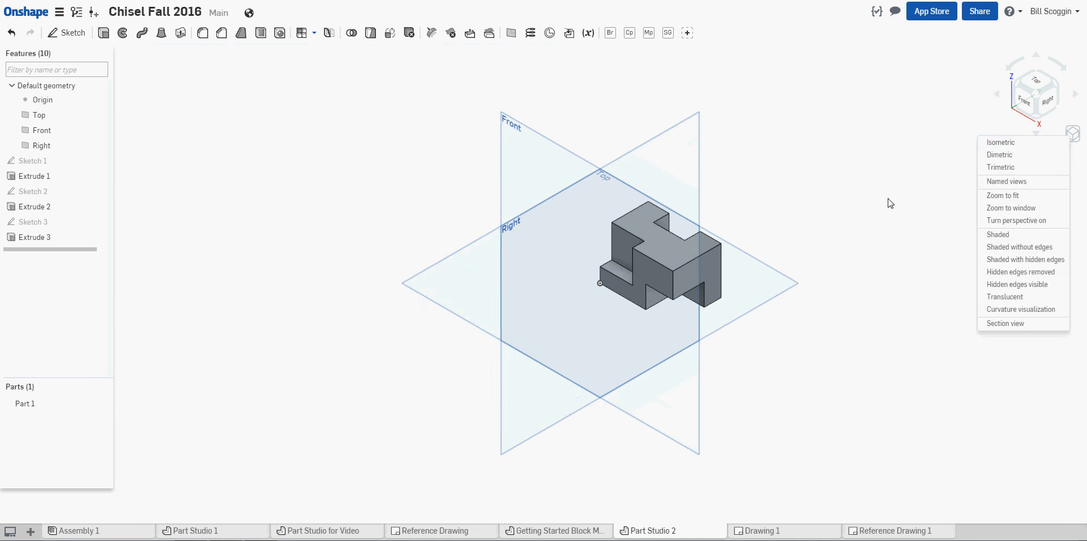
{"action": "right_click_drag", "start_coordinate": [813, 319], "coordinate": [872, 324]}
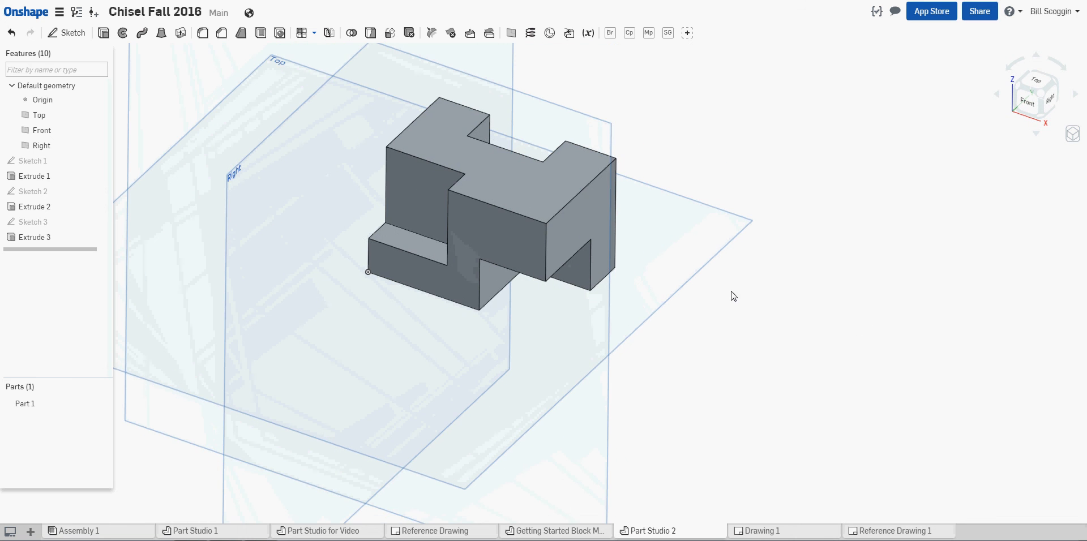
{"action": "scroll", "coordinate": [730, 294], "scroll_direction": "up", "scroll_amount": 2}
{"action": "right_click_drag", "start_coordinate": [729, 285], "coordinate": [820, 122]}
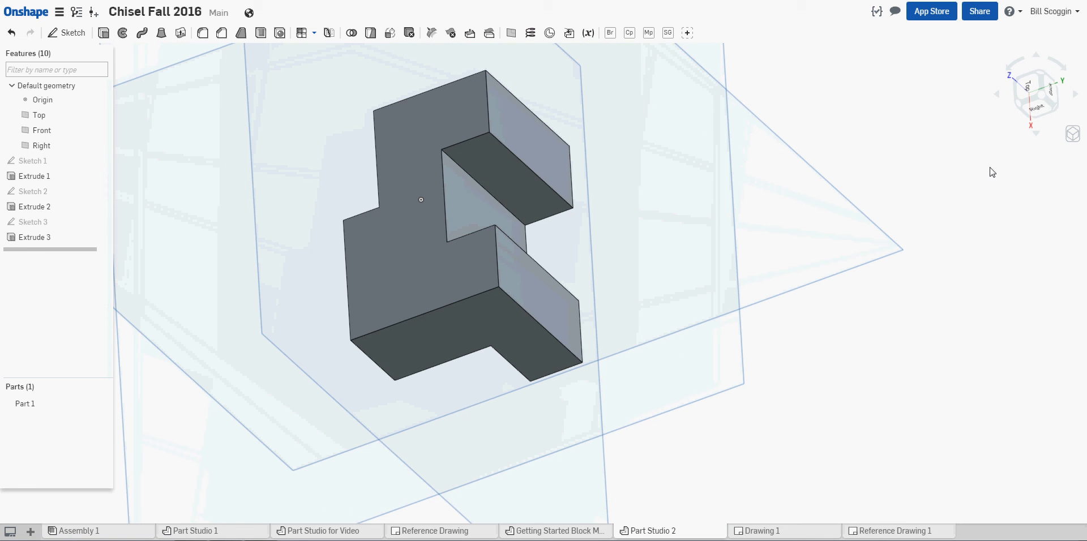
{"action": "left_click", "coordinate": [1072, 134]}
{"action": "left_click", "coordinate": [1045, 150]}
{"action": "scroll", "coordinate": [657, 409], "scroll_direction": "up", "scroll_amount": 8}
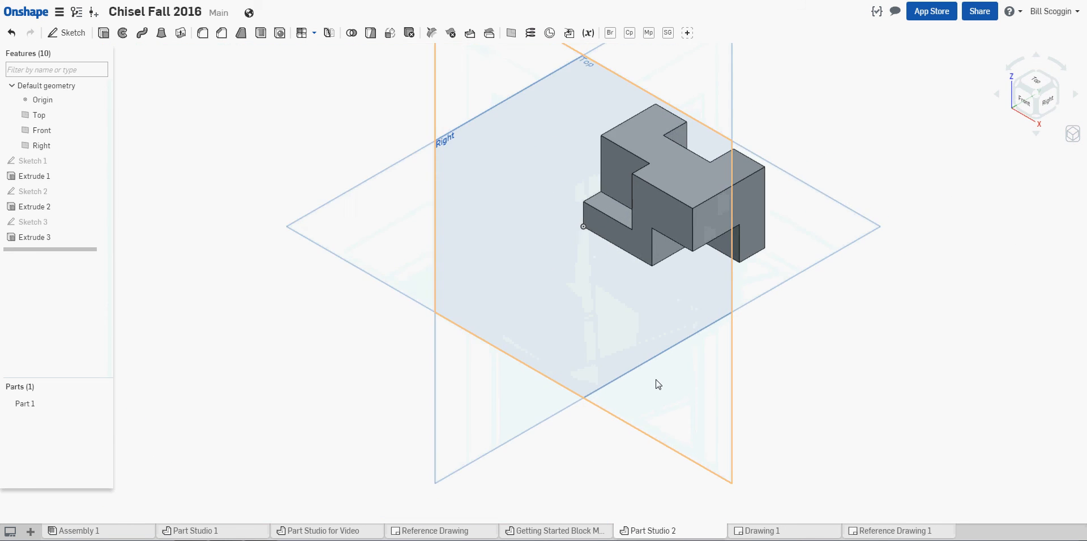
{"action": "middle_click_drag", "start_coordinate": [581, 440], "coordinate": [425, 490]}
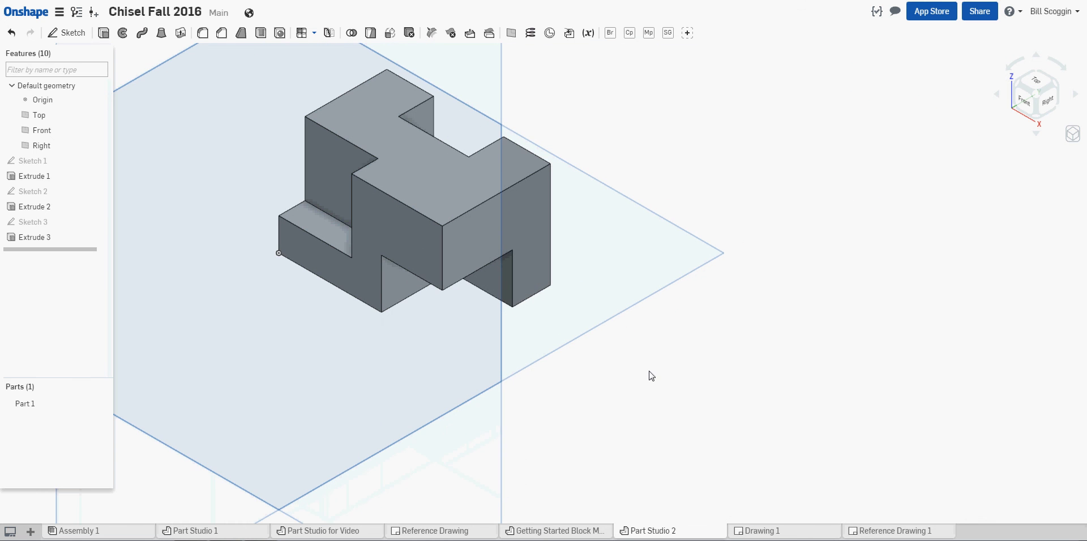
Create a new drawing from the ANSI_A_INCH.dwt template with no views.
{"action": "left_click", "coordinate": [30, 531]}
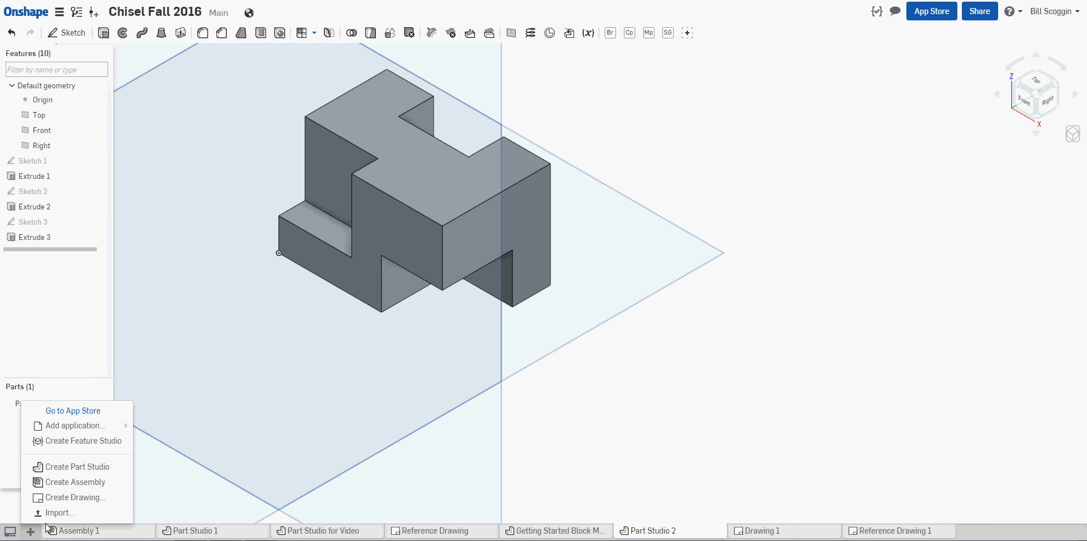
{"action": "left_click", "coordinate": [60, 497]}
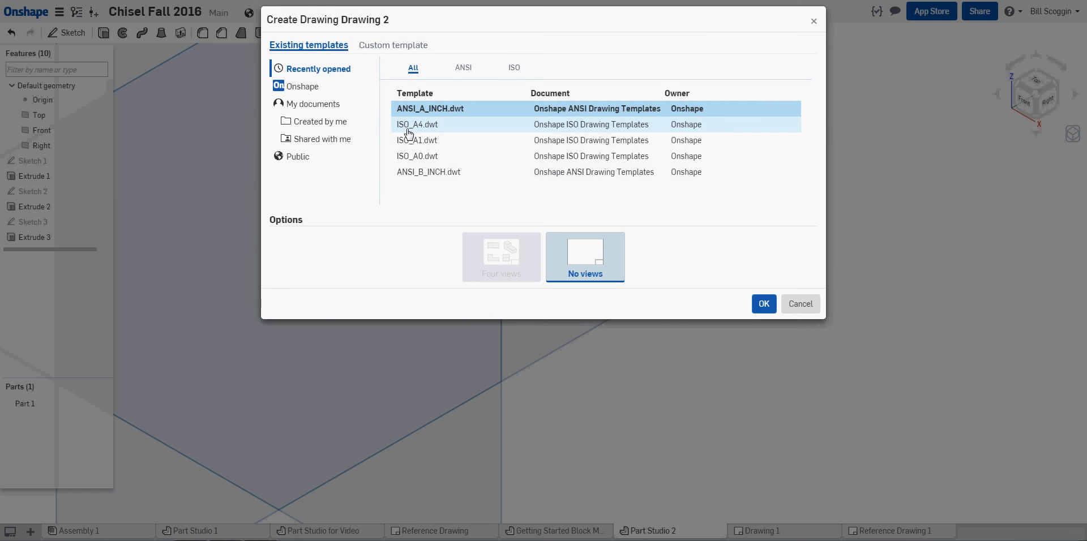
{"action": "left_click", "coordinate": [762, 305]}
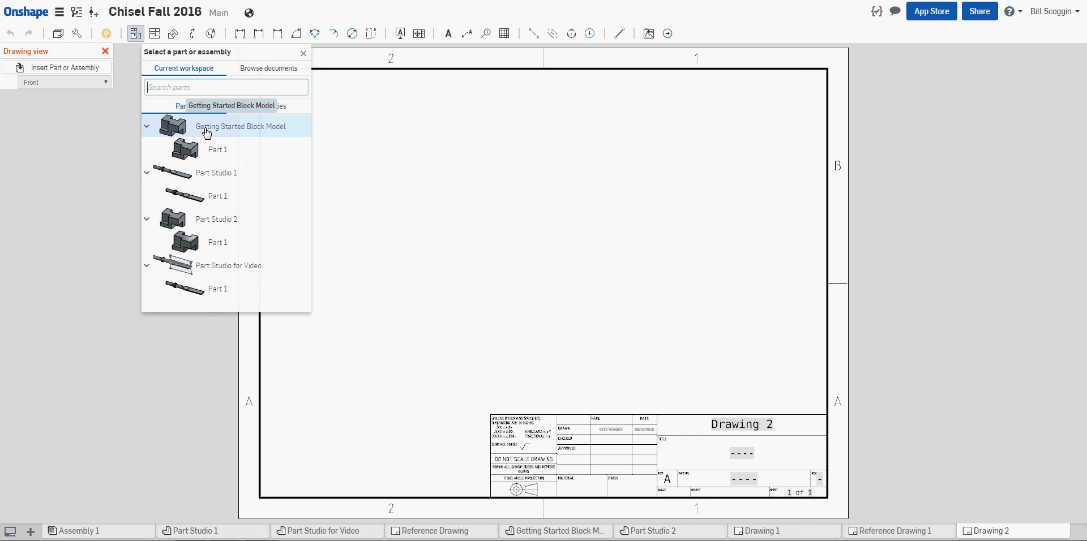
Insert the Part Studio 2 block as a Top view in the upper-left area of the sheet.
{"action": "left_click", "coordinate": [198, 224]}
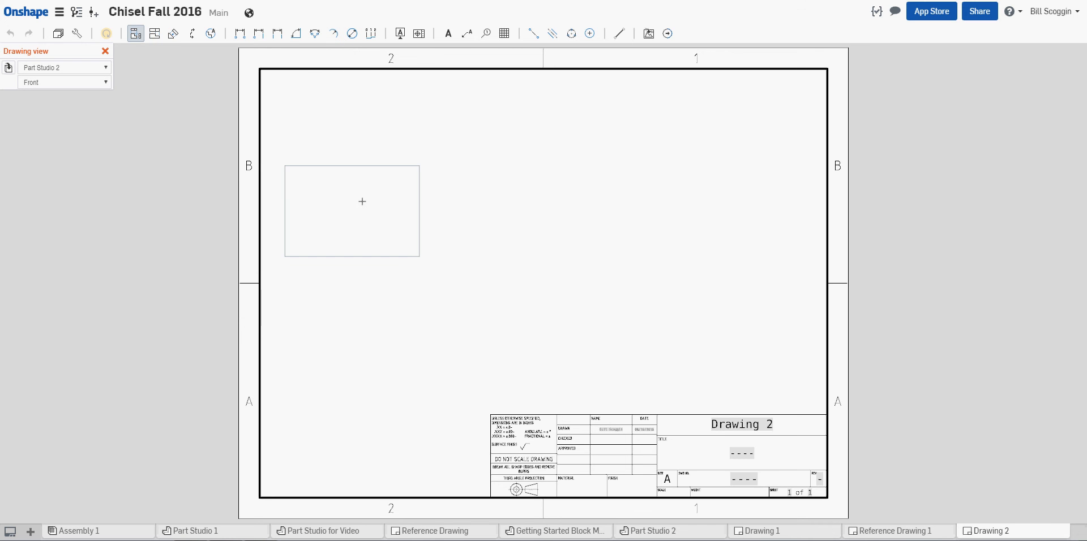
{"action": "left_click", "coordinate": [106, 83]}
{"action": "left_click", "coordinate": [34, 95]}
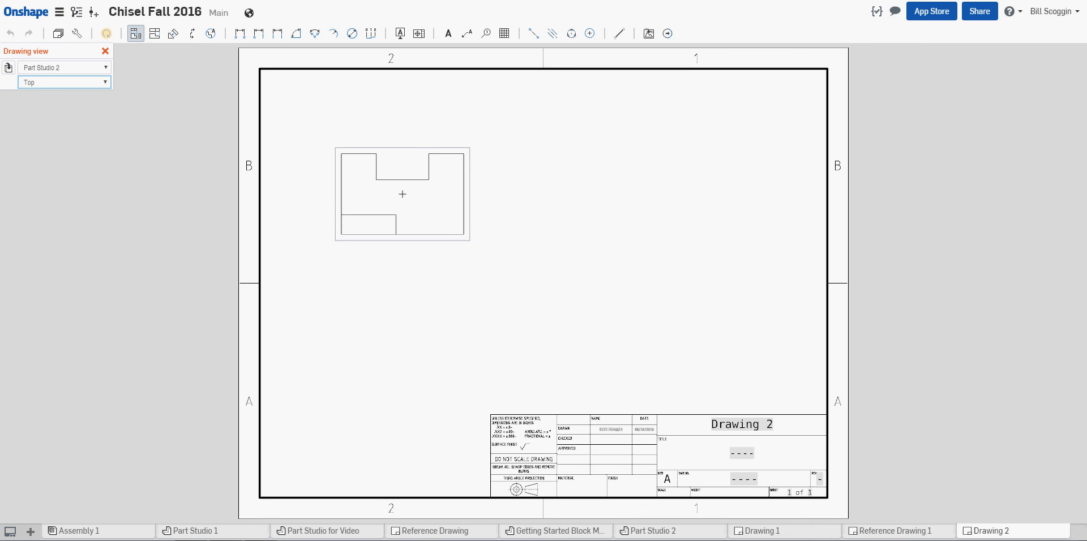
{"action": "left_click", "coordinate": [399, 192]}
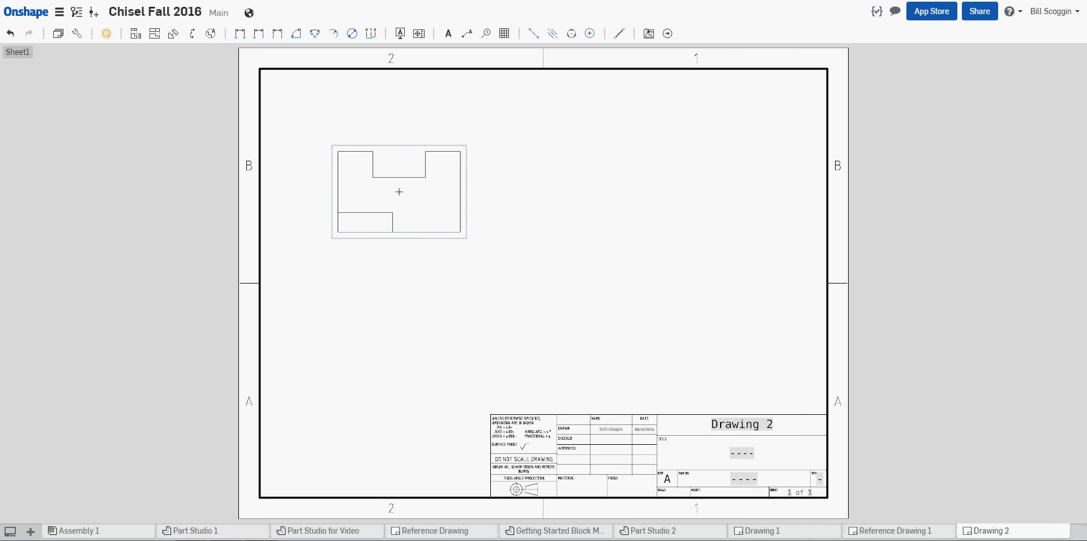
Project a front view below the top view, and a right-side view to the right of the front view.
{"action": "left_click", "coordinate": [154, 33]}
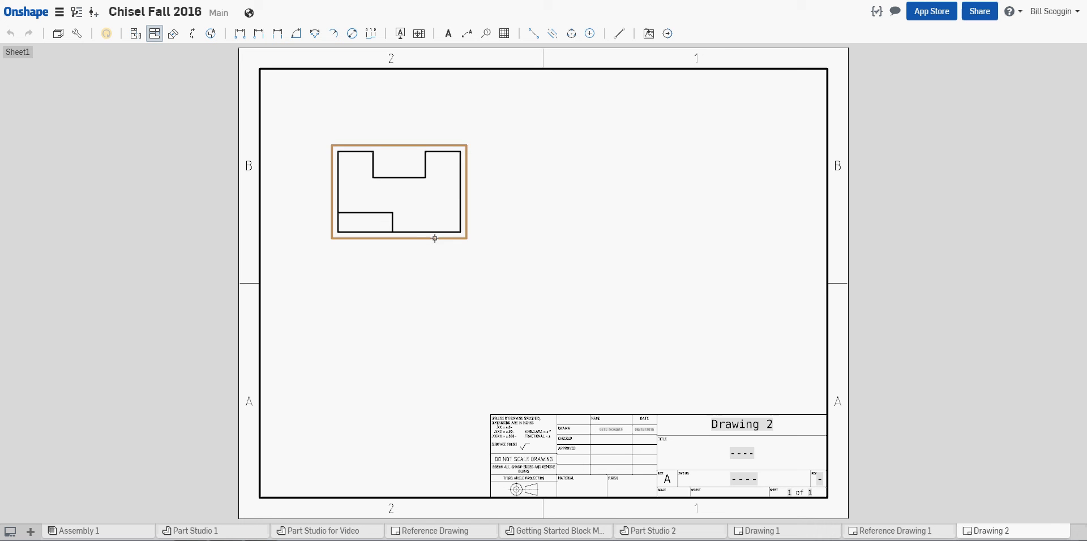
{"action": "left_click", "coordinate": [416, 238]}
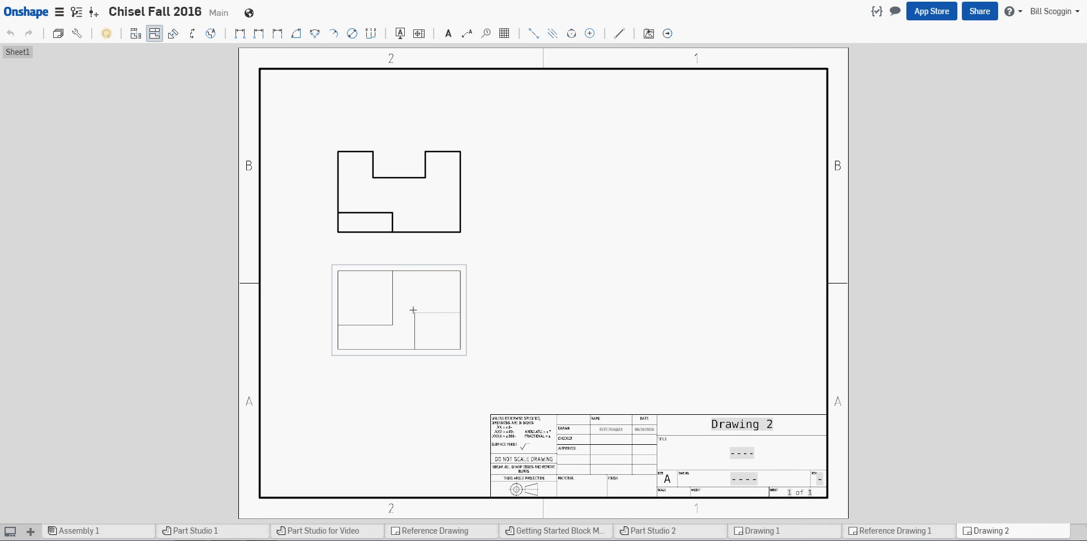
{"action": "left_click", "coordinate": [413, 310]}
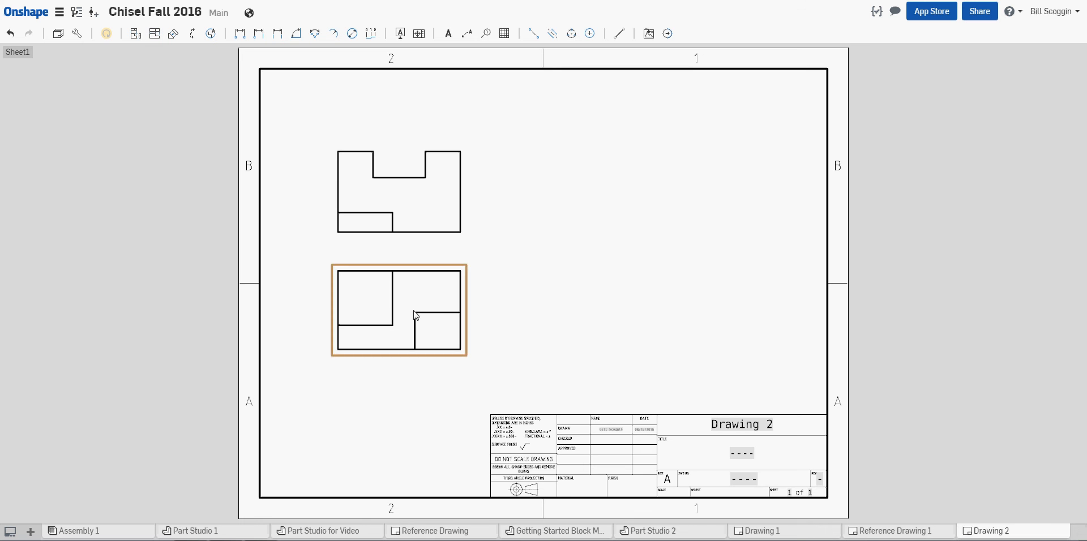
{"action": "left_click", "coordinate": [154, 34]}
{"action": "left_click", "coordinate": [464, 307]}
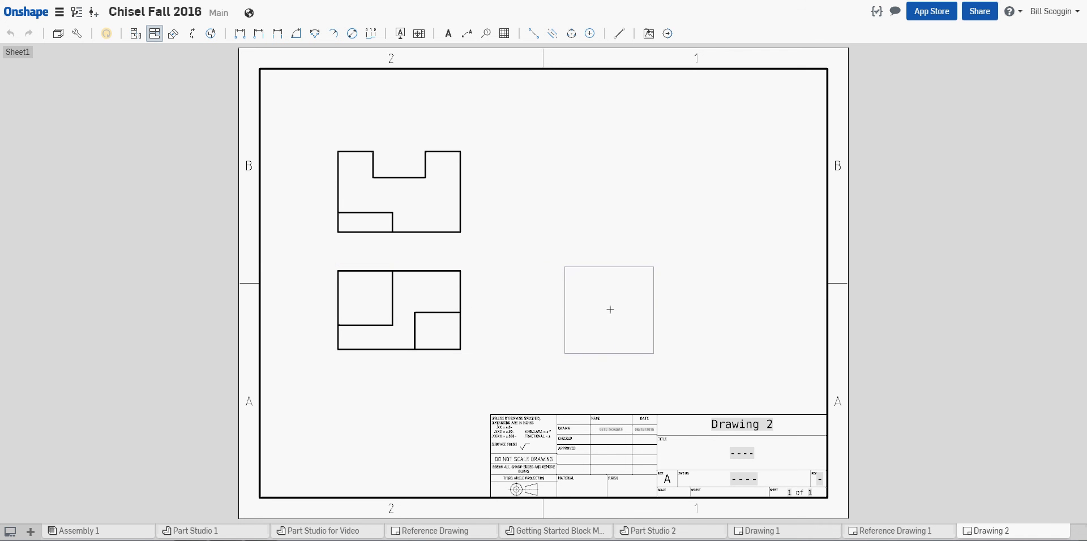
{"action": "left_click", "coordinate": [578, 312]}
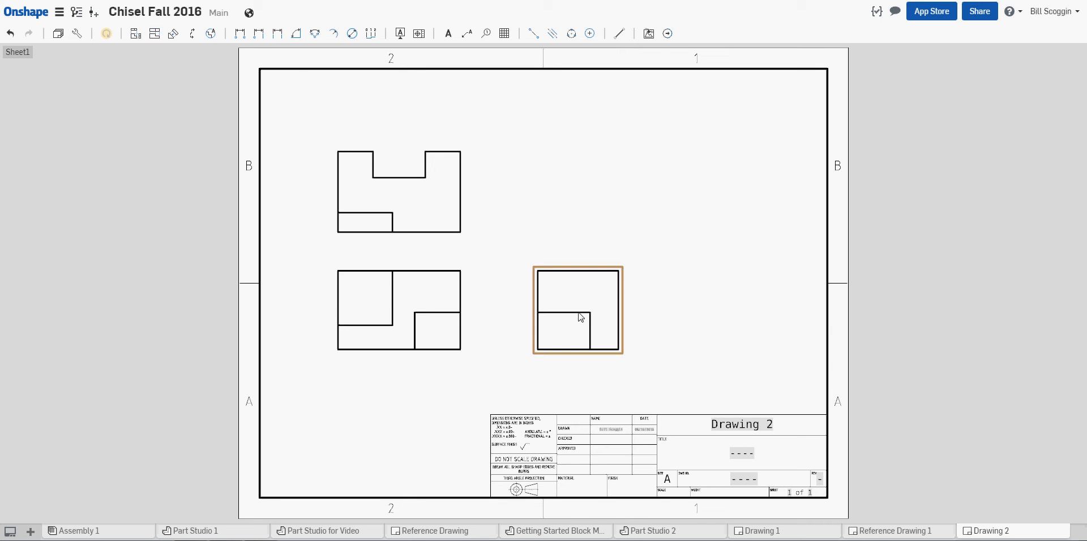
{"action": "left_click", "coordinate": [373, 182]}
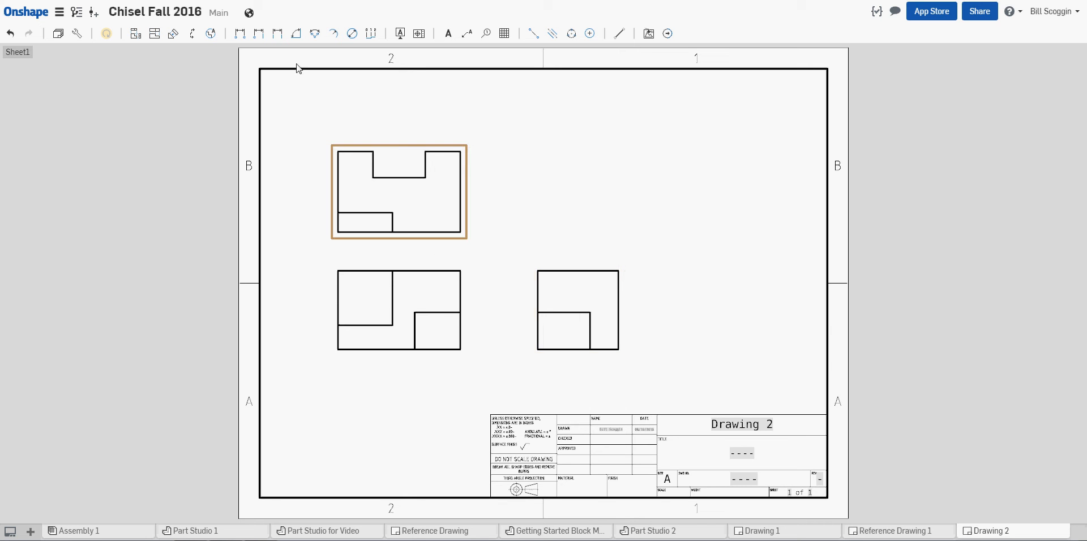
{"action": "left_click", "coordinate": [154, 33]}
{"action": "left_click", "coordinate": [458, 236]}
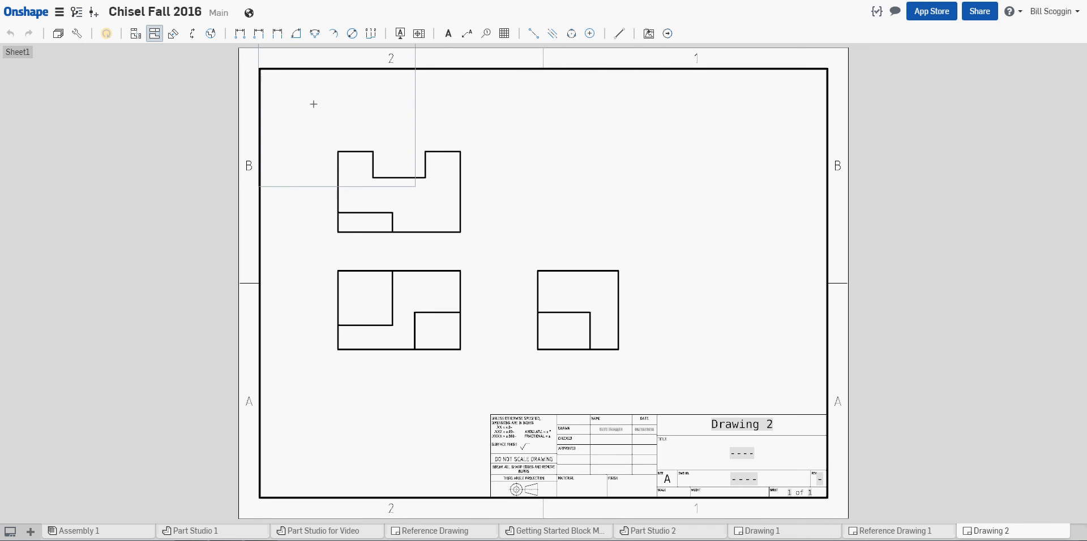
{"action": "scroll", "coordinate": [277, 99], "scroll_direction": "up", "scroll_amount": 2}
{"action": "scroll", "coordinate": [280, 108], "scroll_direction": "down", "scroll_amount": 3}
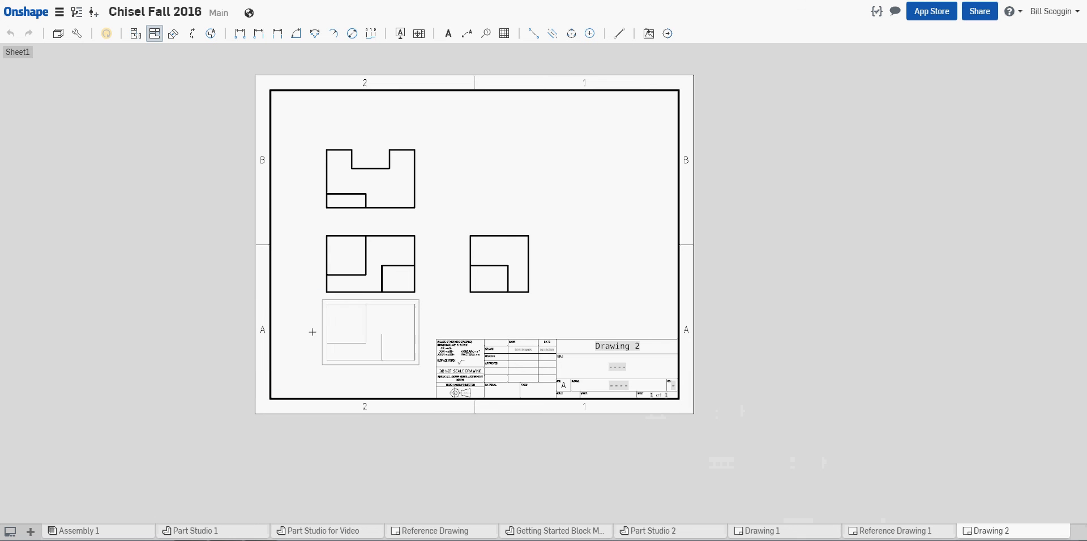
{"action": "key", "text": "Escape"}
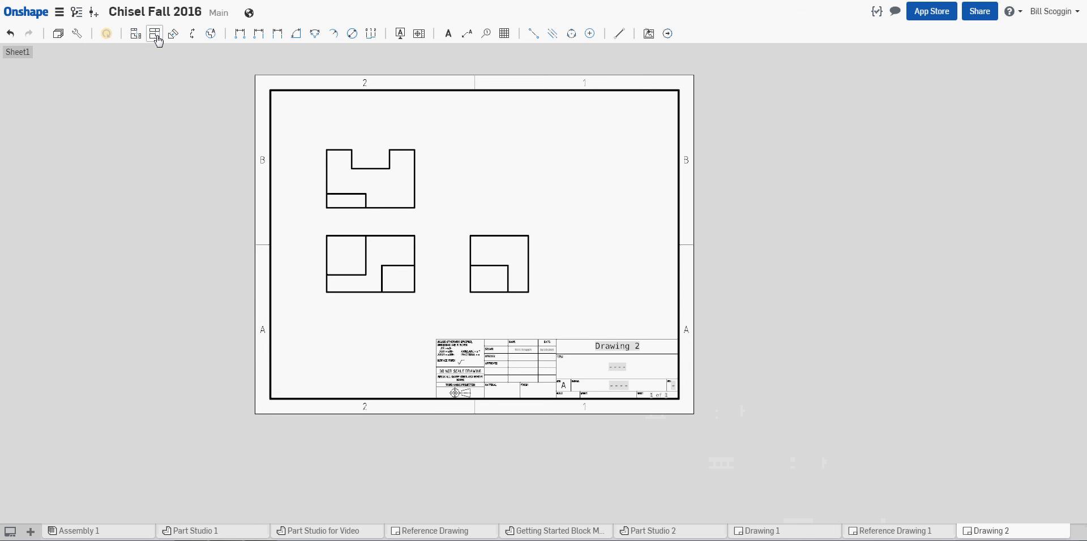
Project an isometric view from the front view and place it in the upper-right area of the sheet.
{"action": "left_click", "coordinate": [155, 34]}
{"action": "left_click", "coordinate": [412, 237]}
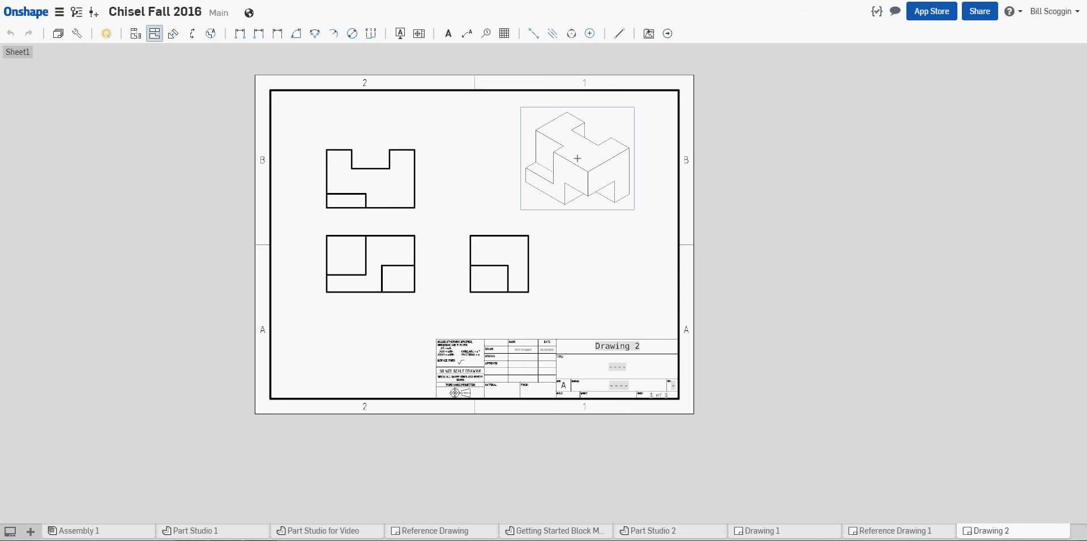
{"action": "left_click", "coordinate": [577, 159]}
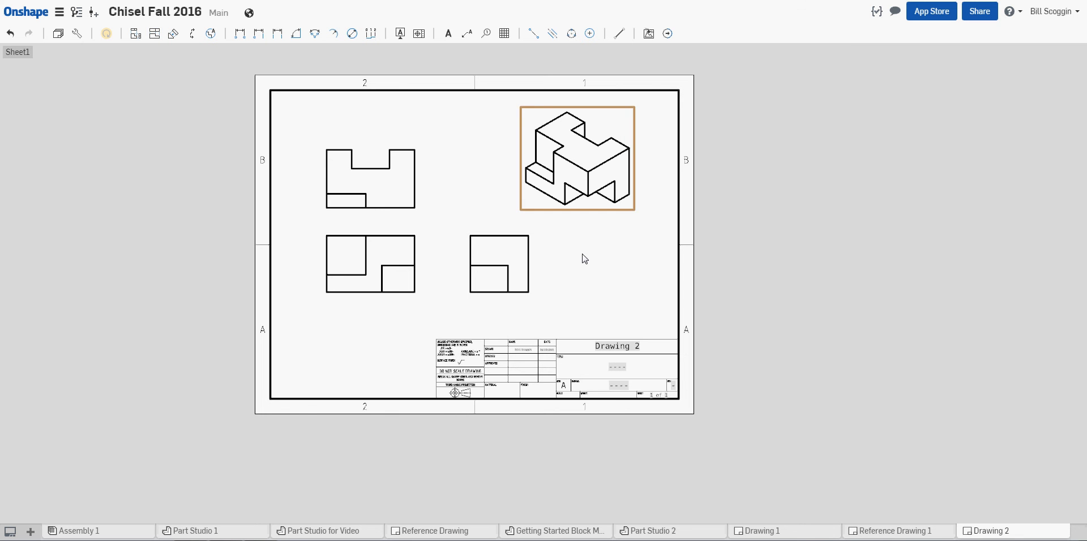
Shift the isometric view down and to the right, and lower the front, right-side and top views to space them out.
{"action": "left_click_drag", "start_coordinate": [575, 202], "coordinate": [599, 214]}
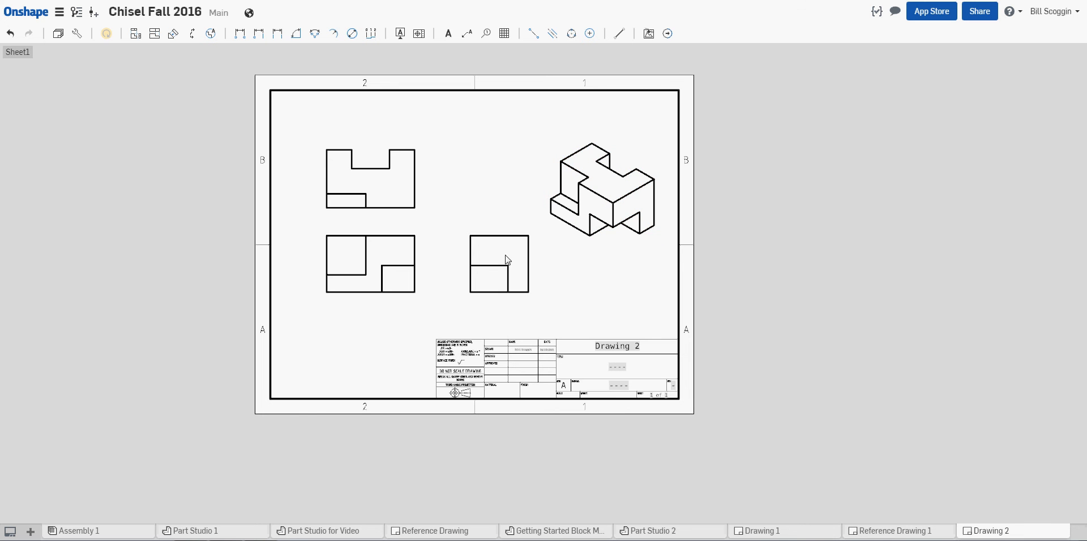
{"action": "left_click_drag", "start_coordinate": [491, 250], "coordinate": [481, 272]}
{"action": "left_click_drag", "start_coordinate": [385, 210], "coordinate": [383, 220]}
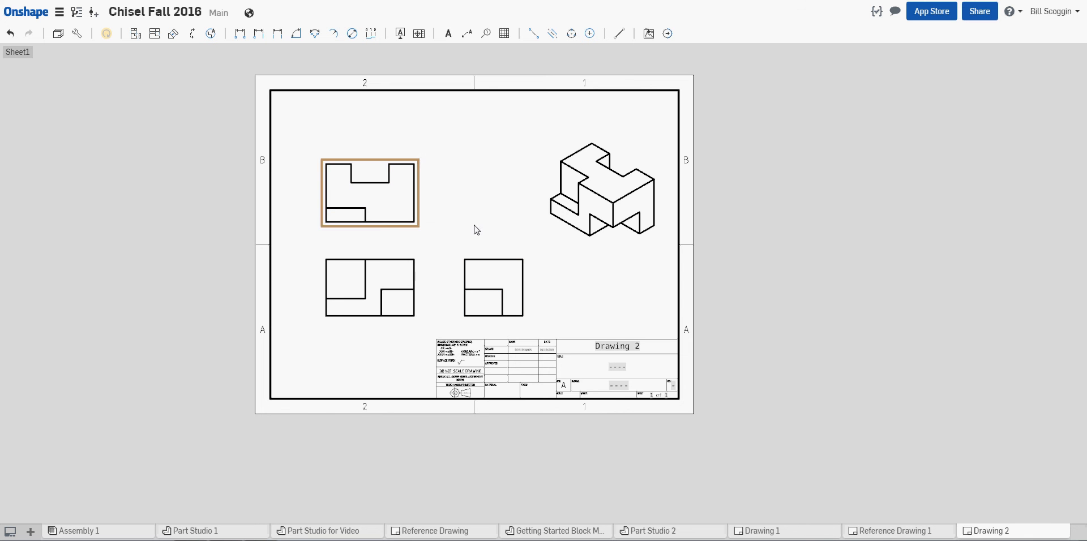
Dimension the widths of the two upper prongs in the top view, placing both dimensions above the view.
{"action": "scroll", "coordinate": [519, 272], "scroll_direction": "up", "scroll_amount": 2}
{"action": "scroll", "coordinate": [519, 272], "scroll_direction": "down", "scroll_amount": 3}
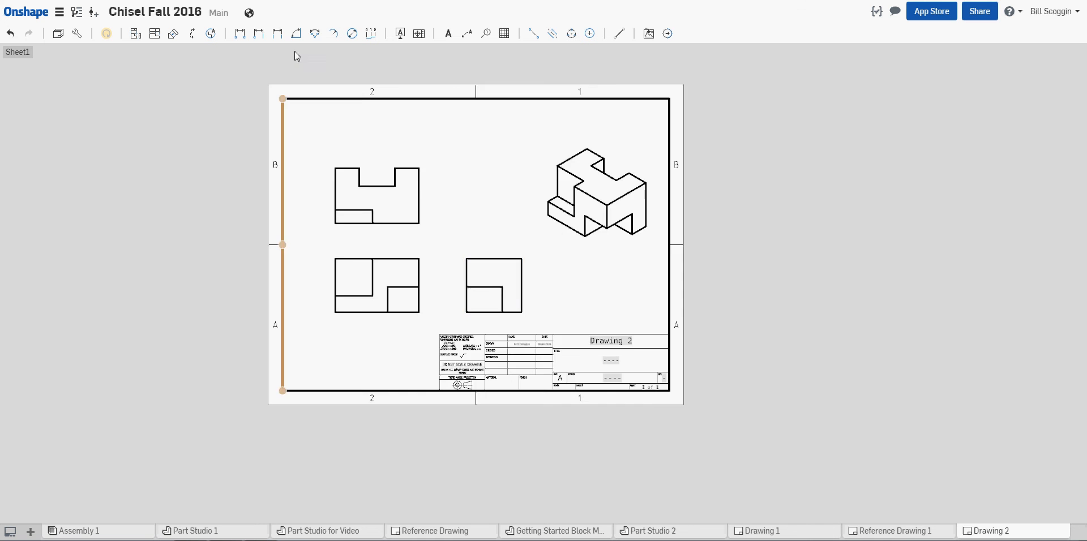
{"action": "scroll", "coordinate": [432, 194], "scroll_direction": "up", "scroll_amount": 2}
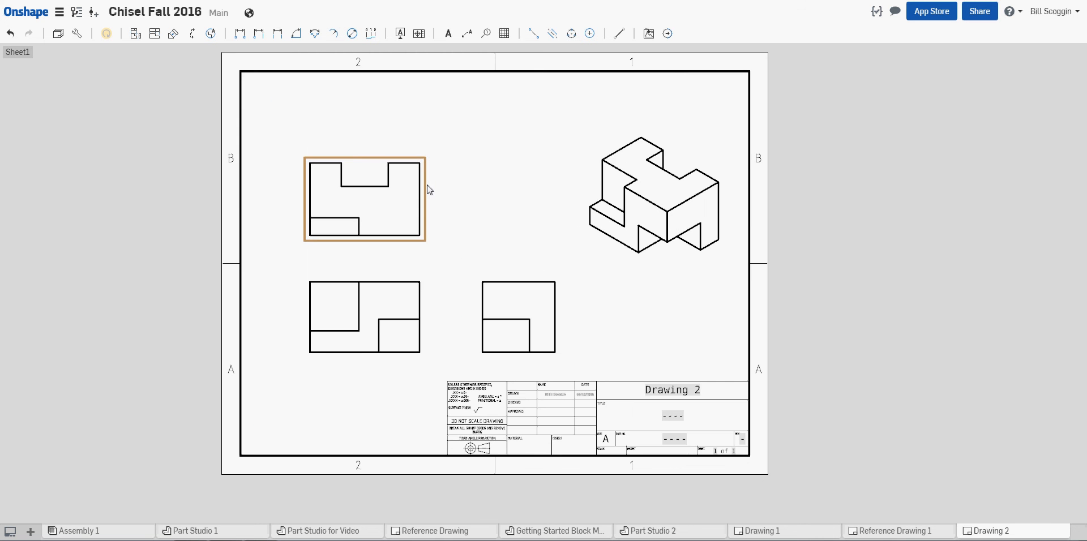
{"action": "left_click", "coordinate": [240, 37]}
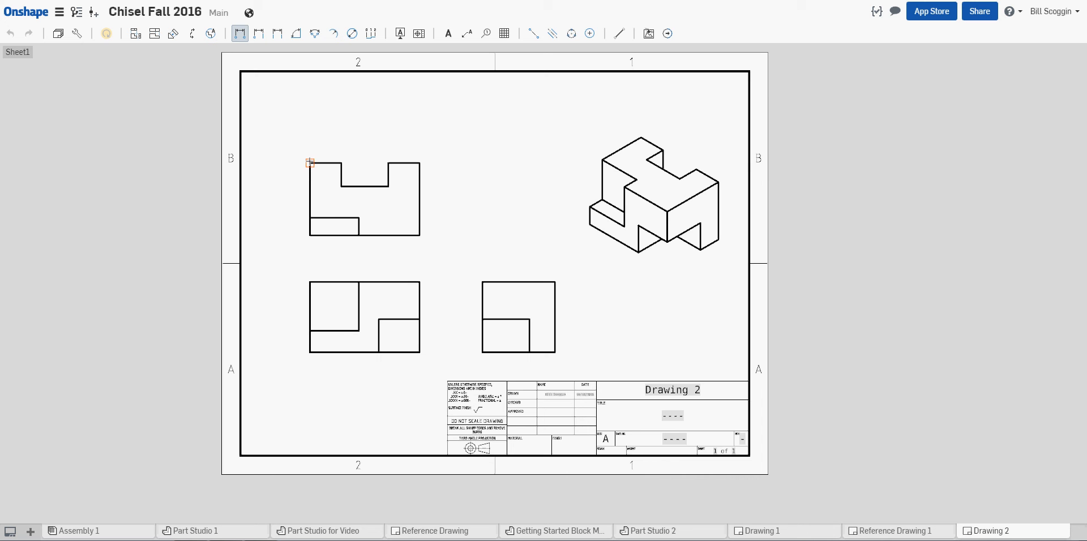
{"action": "left_click", "coordinate": [342, 163]}
{"action": "left_click", "coordinate": [419, 163]}
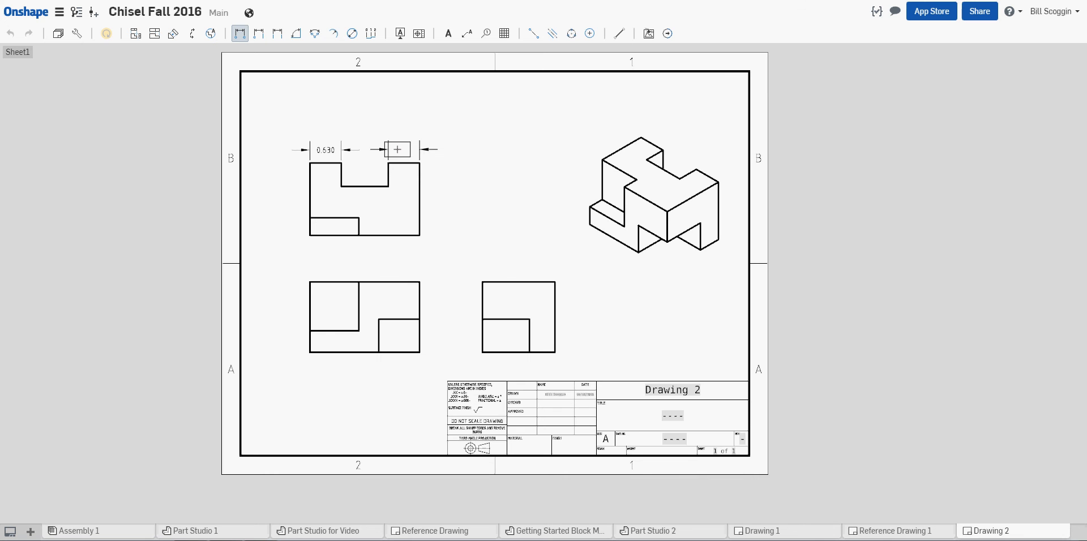
{"action": "left_click", "coordinate": [398, 150]}
Dimension the width and depth of the notch between the two prongs in the top view.
{"action": "left_click", "coordinate": [381, 187]}
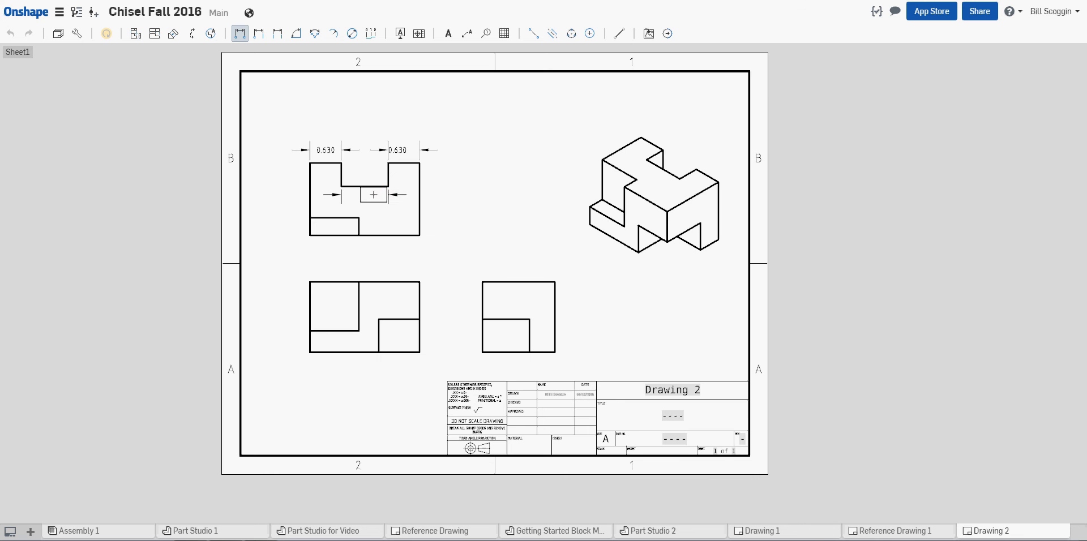
{"action": "left_click", "coordinate": [373, 194]}
{"action": "left_click", "coordinate": [388, 163]}
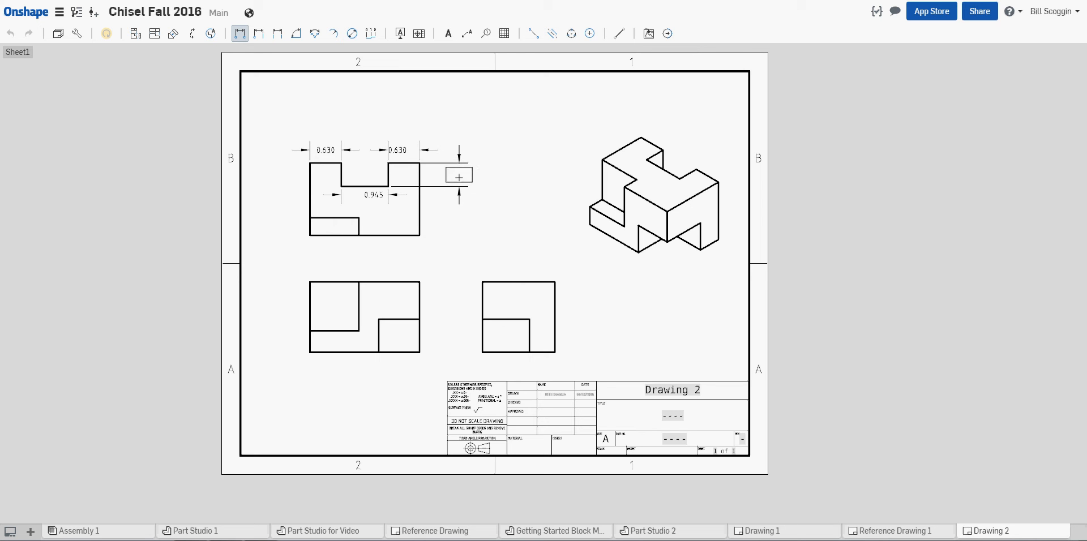
{"action": "left_click", "coordinate": [459, 175]}
Dimension the height of the small lower-left rectangle in the top view, placing it left of the view.
{"action": "left_click", "coordinate": [310, 235]}
{"action": "left_click", "coordinate": [309, 218]}
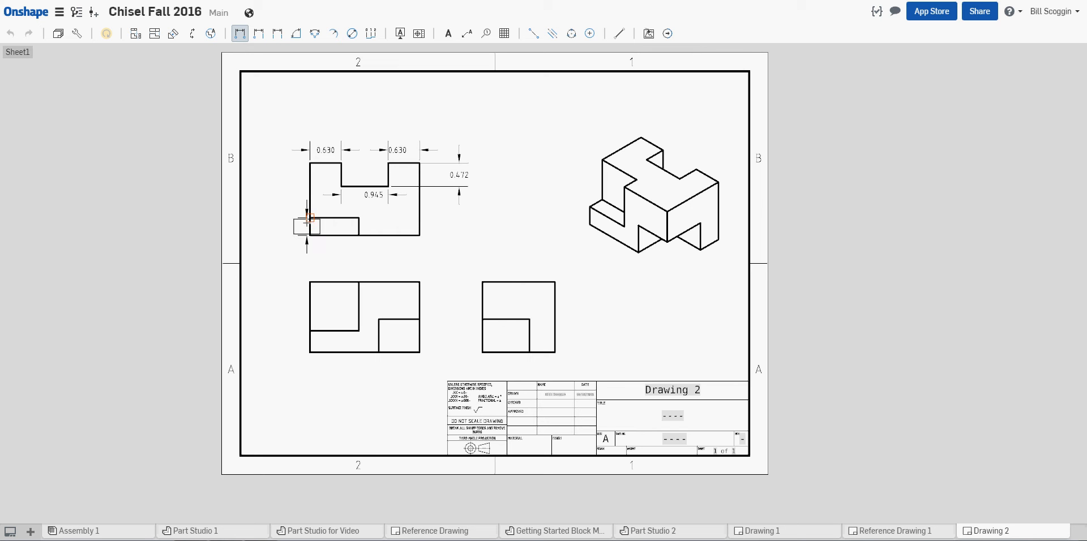
{"action": "left_click", "coordinate": [288, 227]}
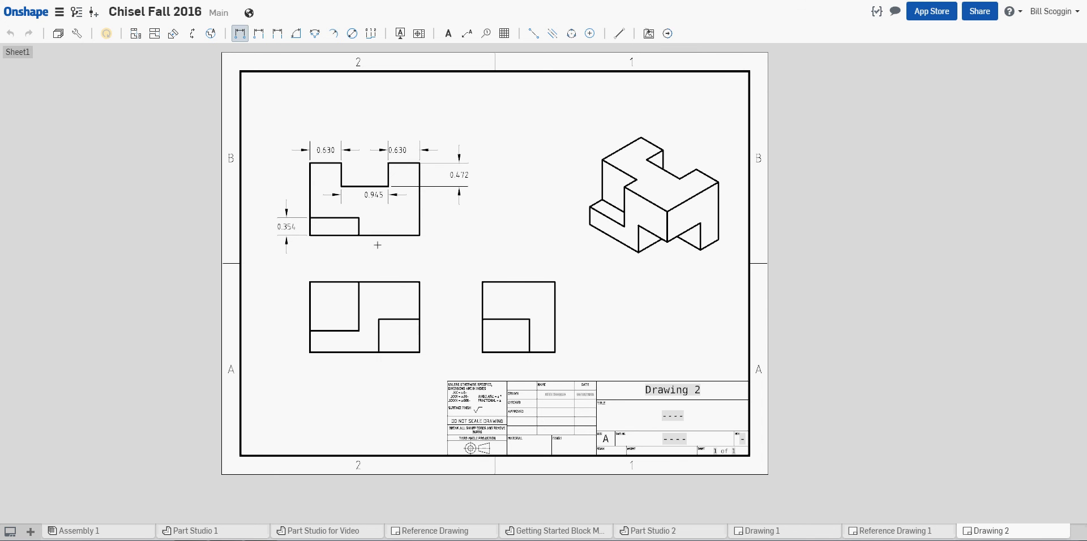
{"action": "key", "text": "Escape"}
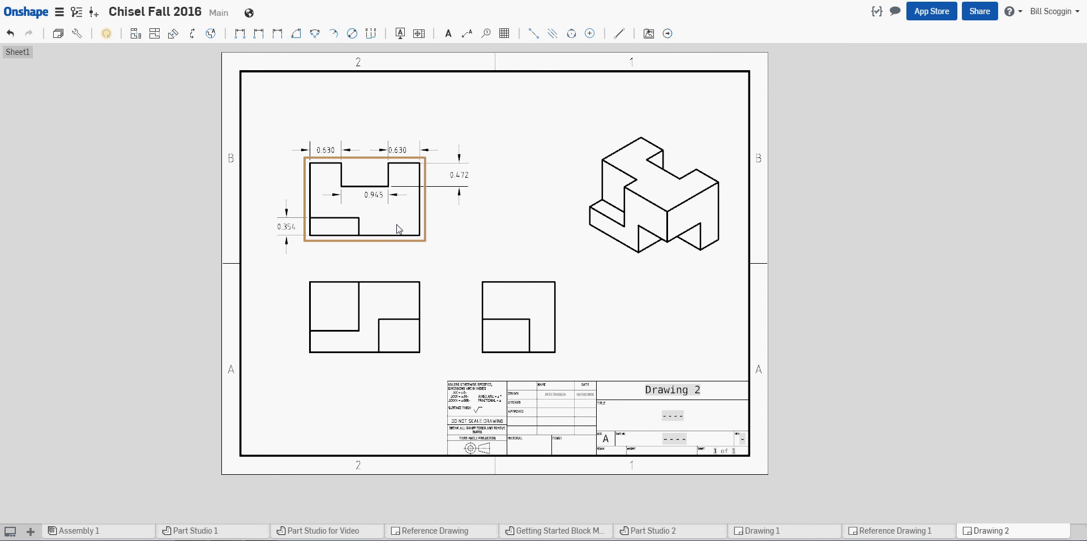
Show hidden lines in the top, front and right-side views.
{"action": "right_click", "coordinate": [398, 207]}
{"action": "left_click", "coordinate": [419, 214]}
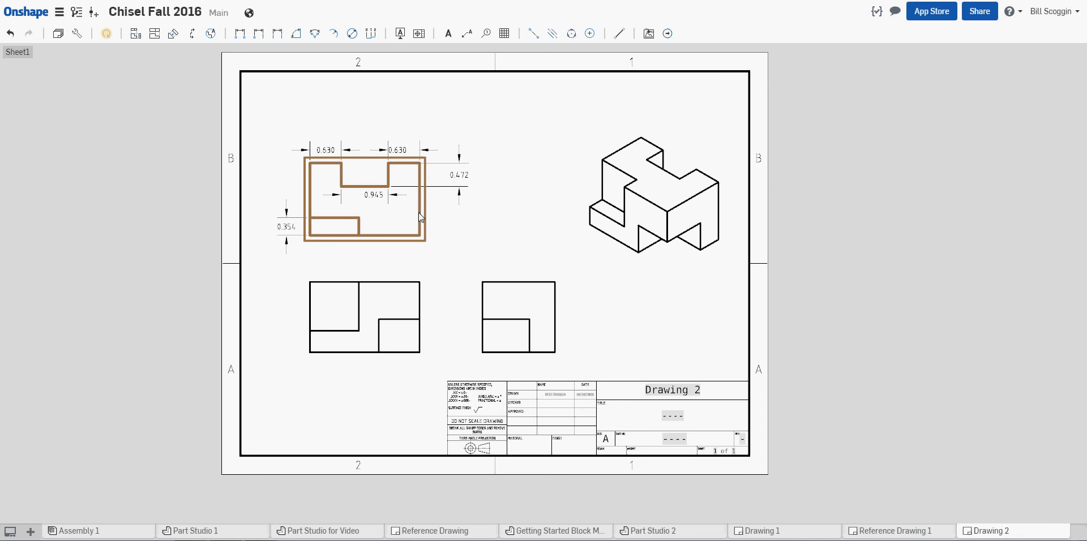
{"action": "right_click", "coordinate": [401, 287]}
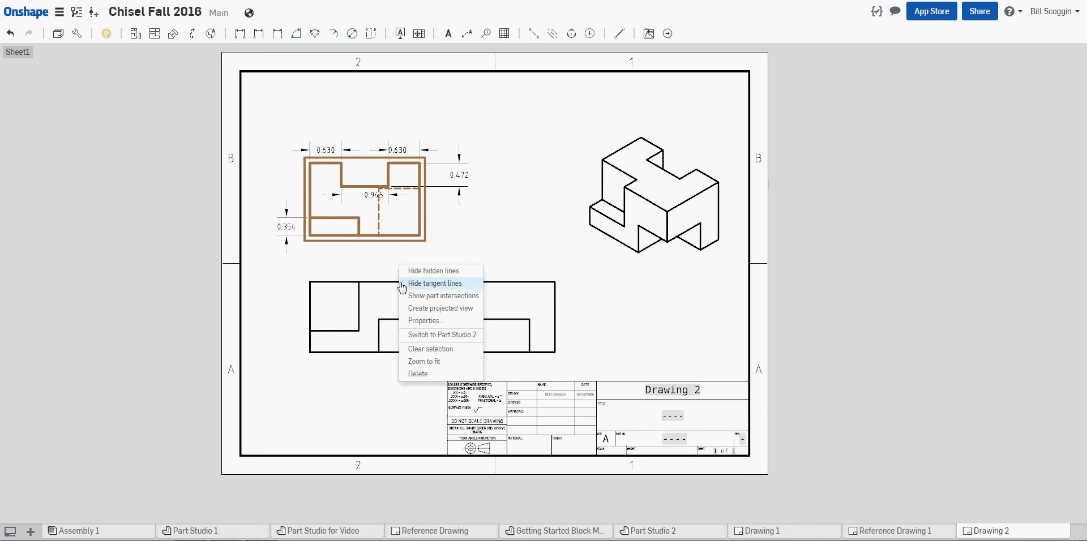
{"action": "left_click", "coordinate": [368, 264]}
{"action": "left_click", "coordinate": [400, 296]}
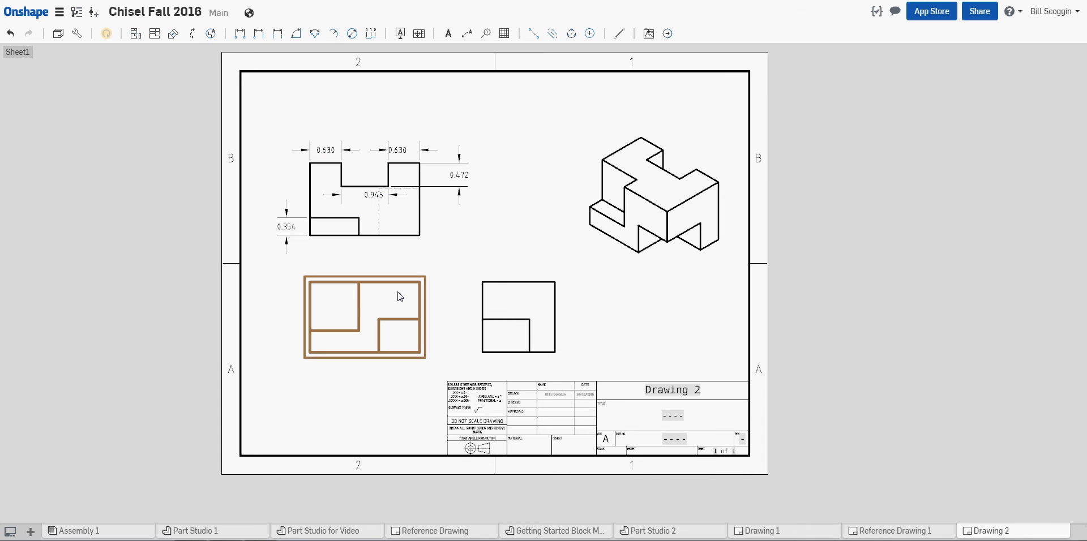
{"action": "right_click", "coordinate": [400, 297]}
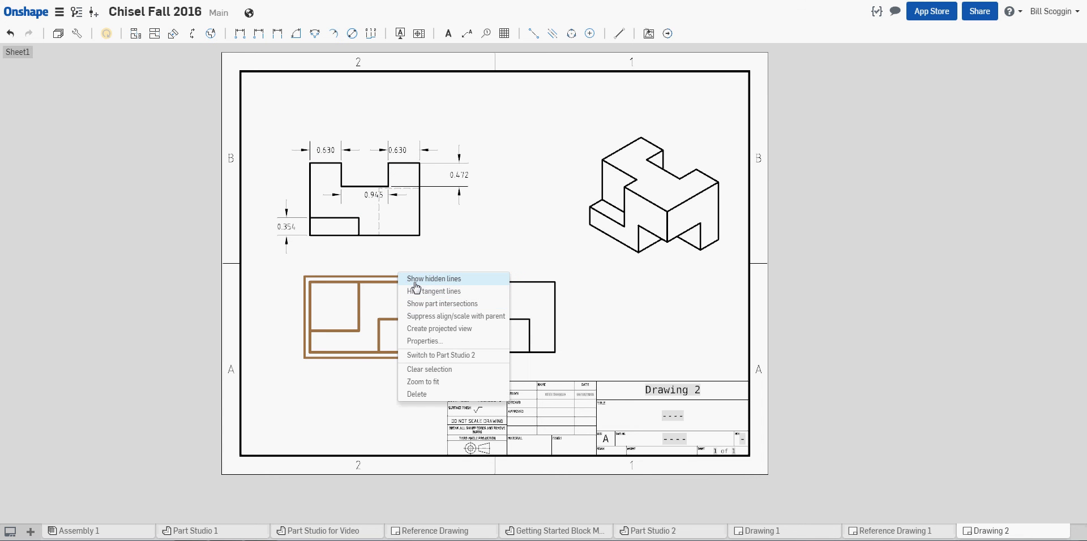
{"action": "left_click", "coordinate": [414, 280]}
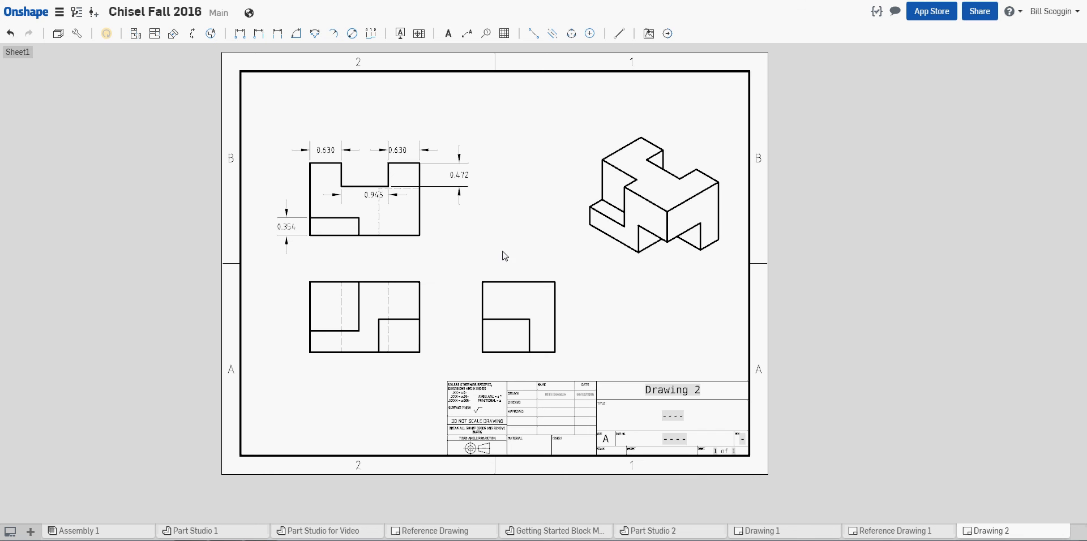
{"action": "left_click", "coordinate": [509, 293]}
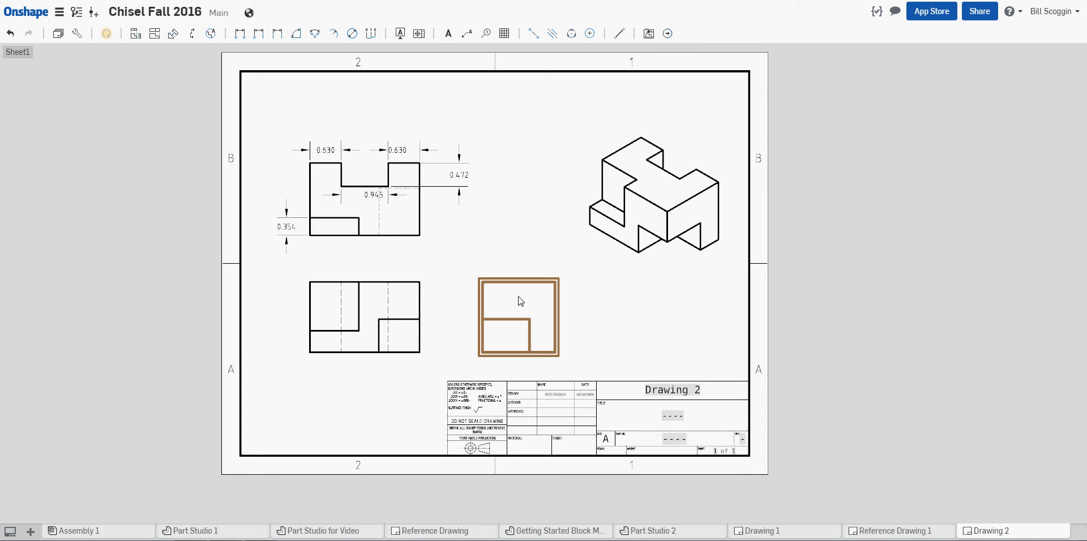
{"action": "left_click_drag", "start_coordinate": [521, 300], "coordinate": [523, 298]}
{"action": "right_click", "coordinate": [512, 284]}
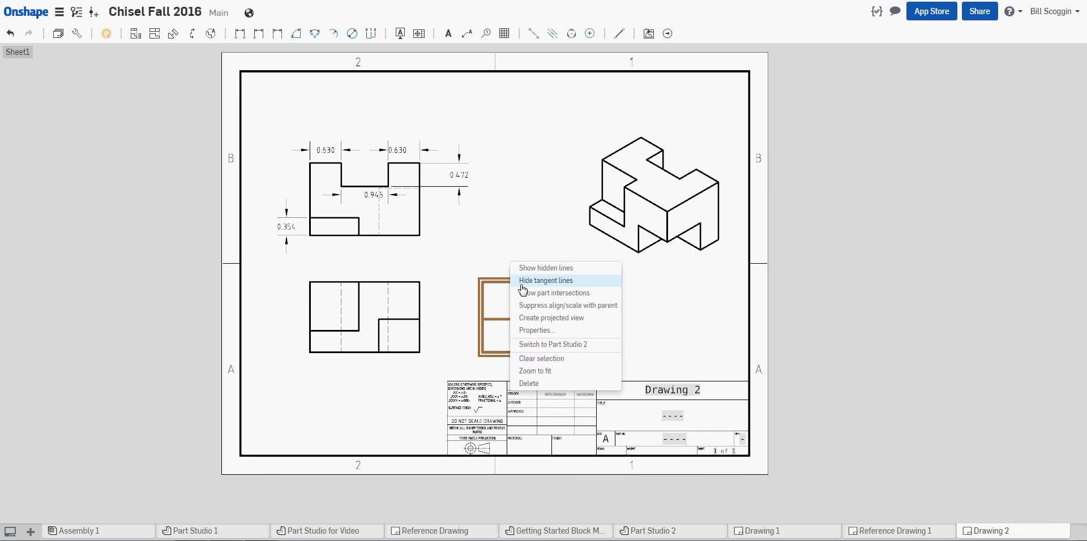
{"action": "left_click", "coordinate": [466, 260]}
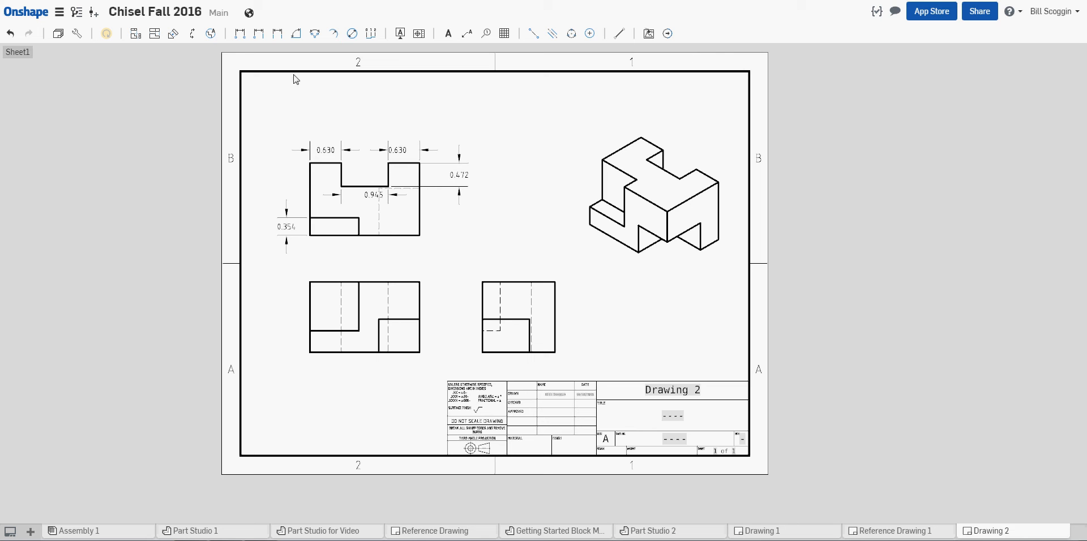
Dimension the width of the upper-left rectangle and the overall height in the front view.
{"action": "left_click", "coordinate": [240, 33]}
{"action": "left_click", "coordinate": [359, 281]}
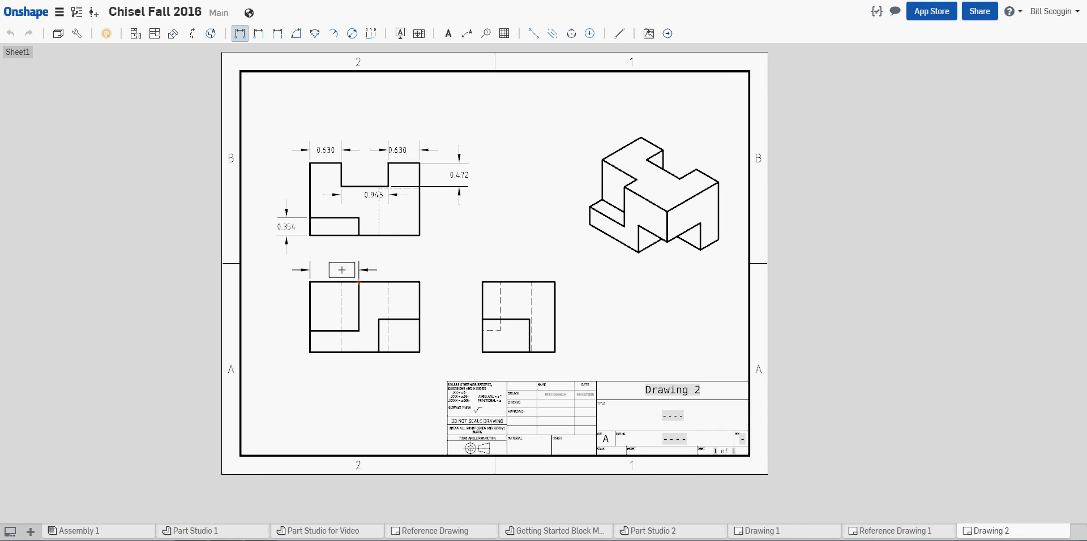
{"action": "left_click", "coordinate": [342, 270]}
{"action": "left_click", "coordinate": [309, 352]}
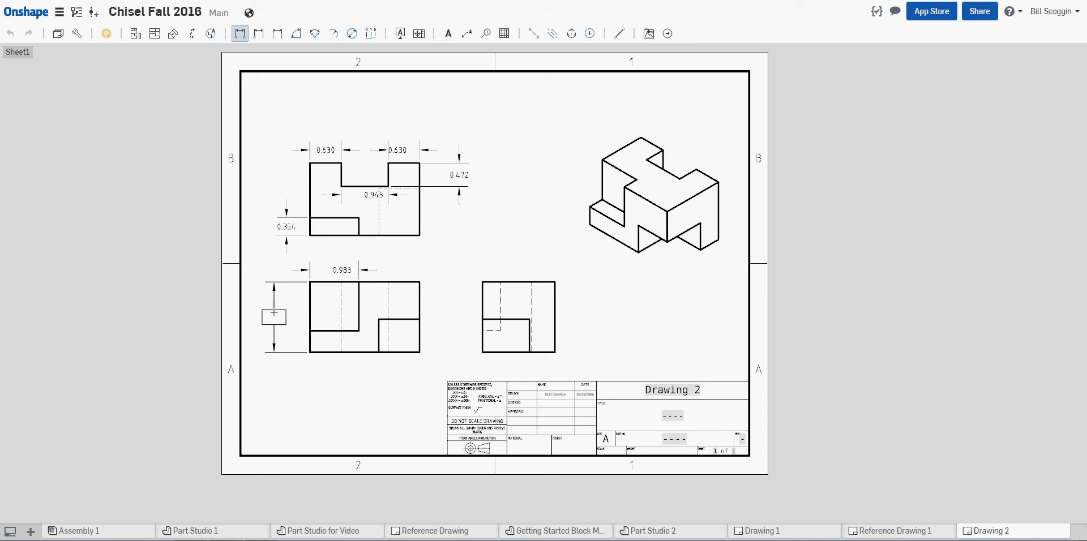
{"action": "left_click", "coordinate": [262, 313]}
Dimension the height of the lower-left ledge and the width of the lower-right rectangle in the front view.
{"action": "left_click", "coordinate": [310, 352]}
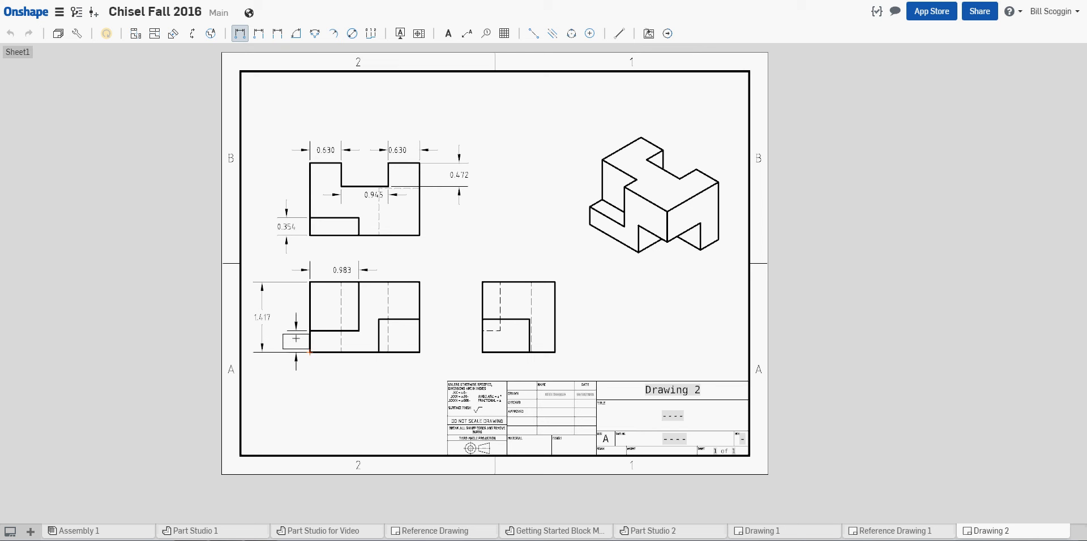
{"action": "left_click", "coordinate": [290, 339]}
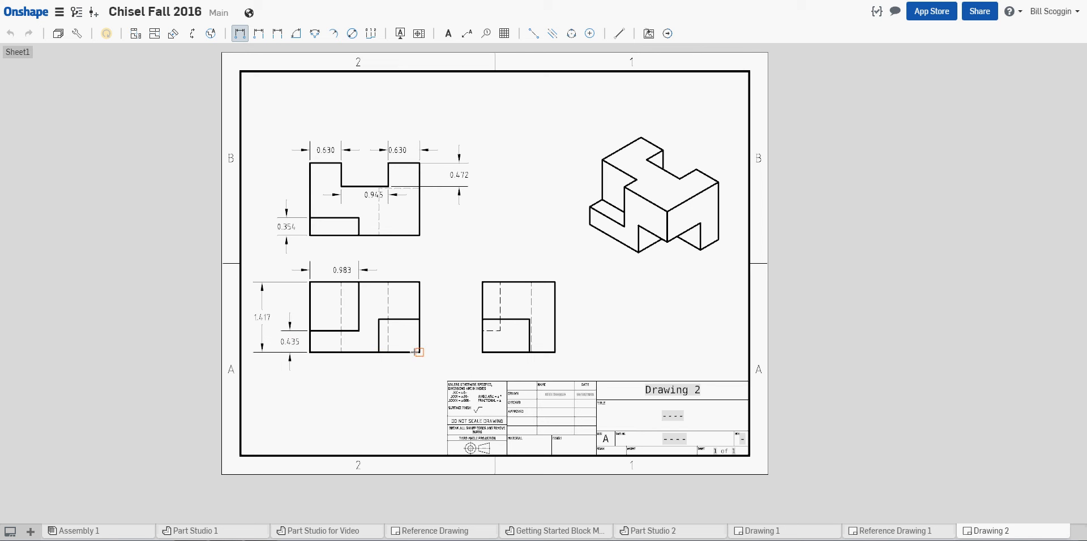
{"action": "left_click", "coordinate": [419, 352]}
{"action": "left_click", "coordinate": [392, 367]}
Dimension the lower-left rectangle's width, the remaining width beside it and the overall width in the right-side view.
{"action": "left_click", "coordinate": [529, 352]}
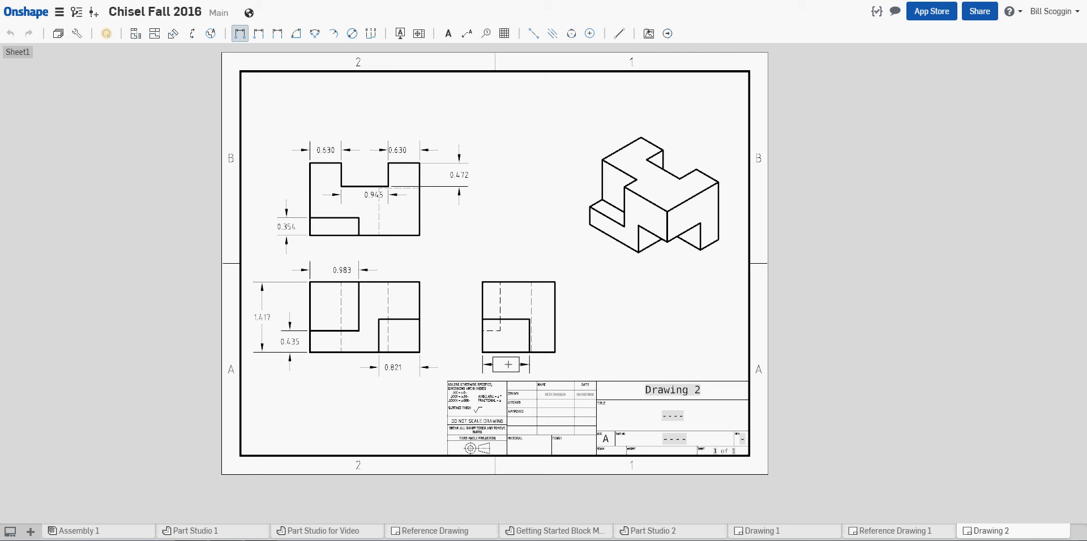
{"action": "left_click", "coordinate": [507, 364]}
{"action": "left_click", "coordinate": [529, 352]}
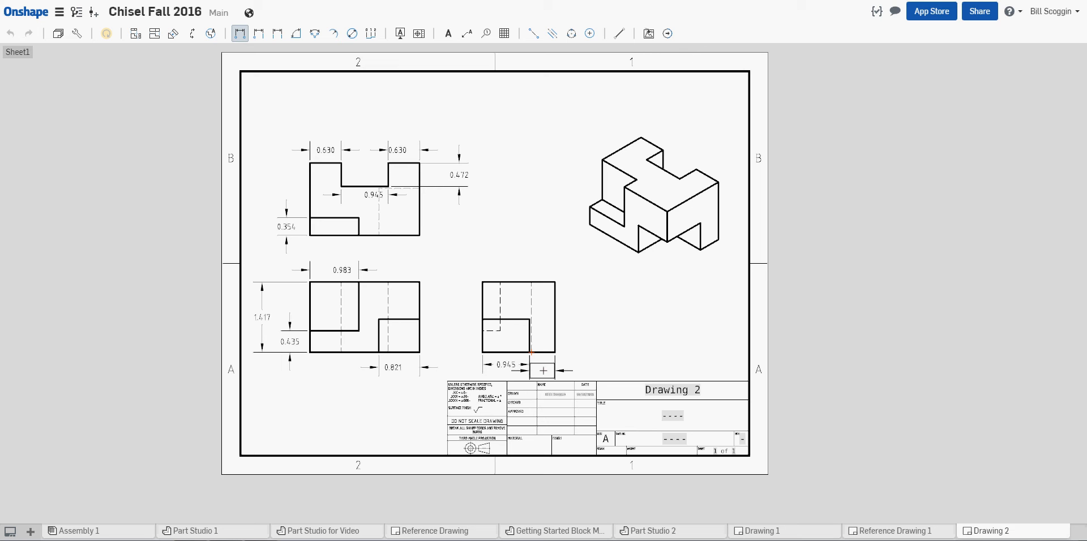
{"action": "left_click", "coordinate": [544, 370]}
{"action": "left_click", "coordinate": [506, 282]}
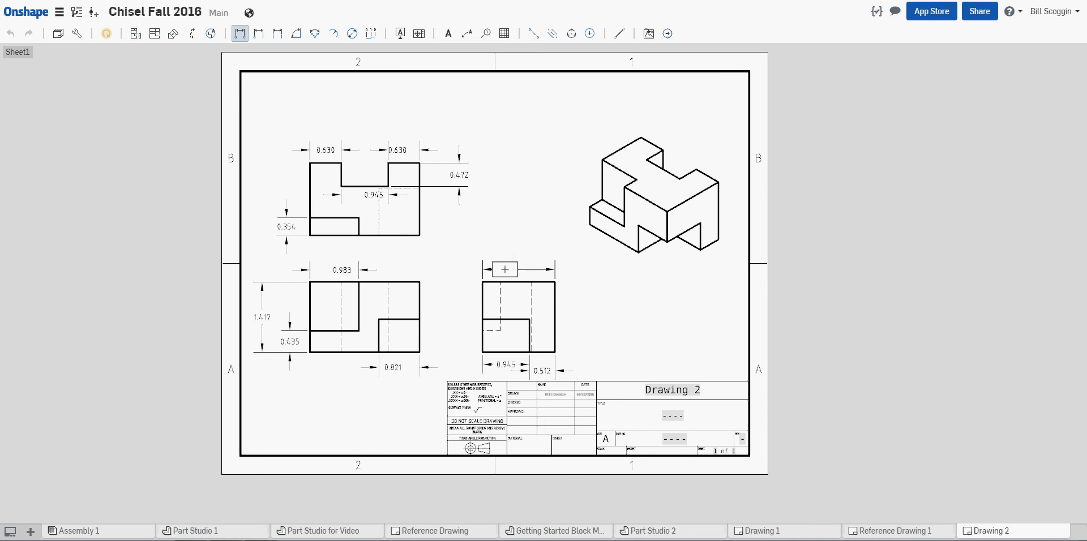
{"action": "left_click", "coordinate": [518, 268]}
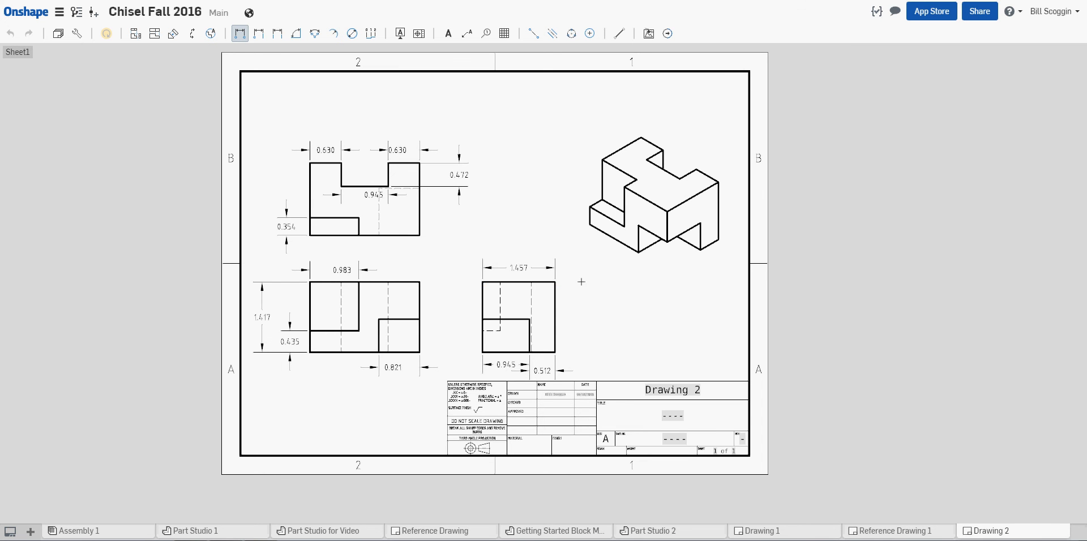
Dimension the heights below and above the top edge of the lower-left rectangle in the right-side view.
{"action": "left_click", "coordinate": [481, 319]}
{"action": "left_click", "coordinate": [463, 339]}
{"action": "left_click", "coordinate": [482, 282]}
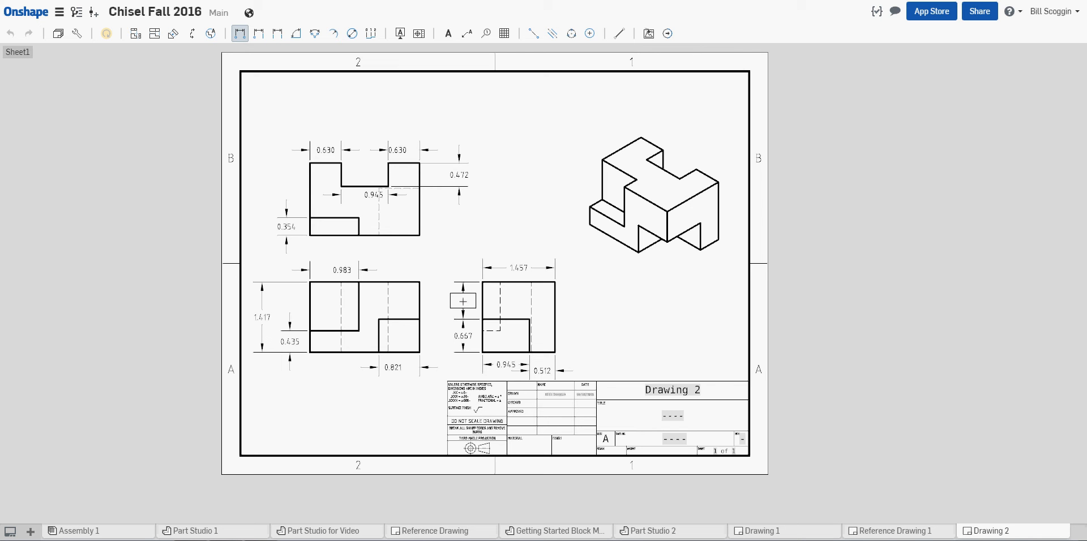
{"action": "left_click", "coordinate": [463, 301]}
Dimension the remaining upper width of the front view, and shift the neighbouring upper-left width dimension left into line with it.
{"action": "left_click", "coordinate": [359, 281]}
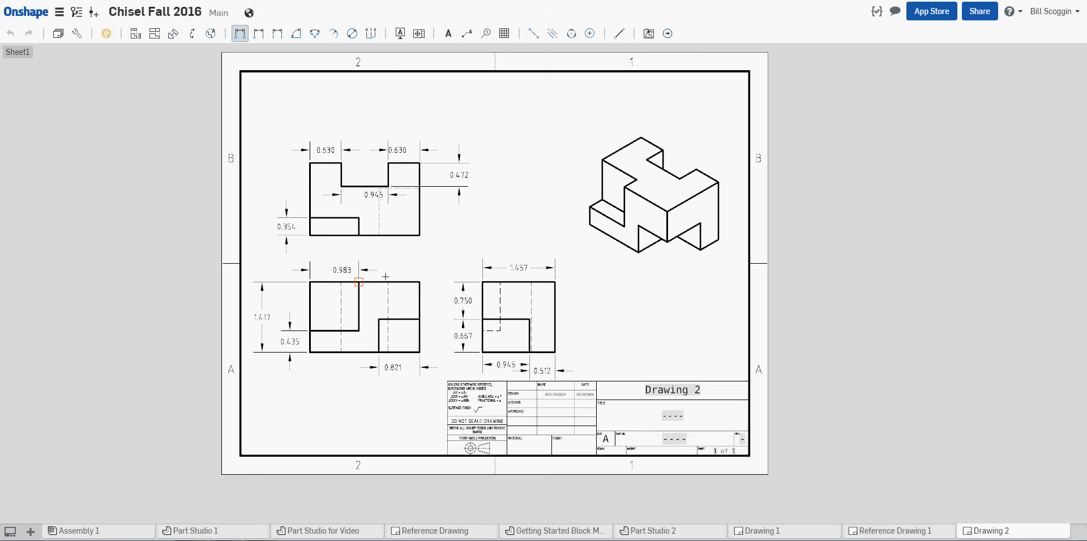
{"action": "left_click", "coordinate": [419, 281]}
{"action": "left_click", "coordinate": [387, 269]}
{"action": "key", "text": "Escape"}
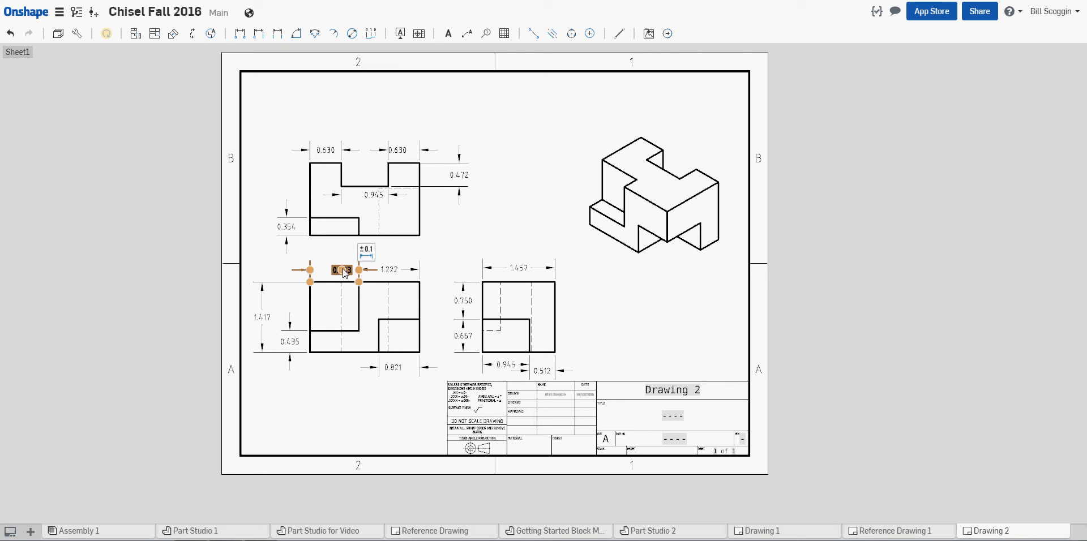
{"action": "left_click_drag", "start_coordinate": [342, 269], "coordinate": [333, 269]}
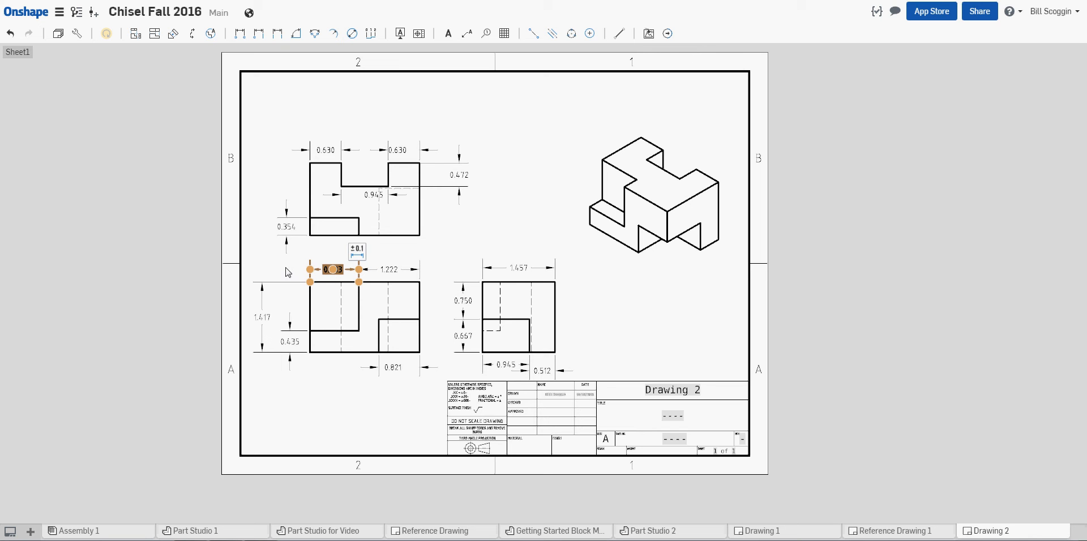
{"action": "left_click", "coordinate": [390, 270]}
{"action": "left_click", "coordinate": [526, 236]}
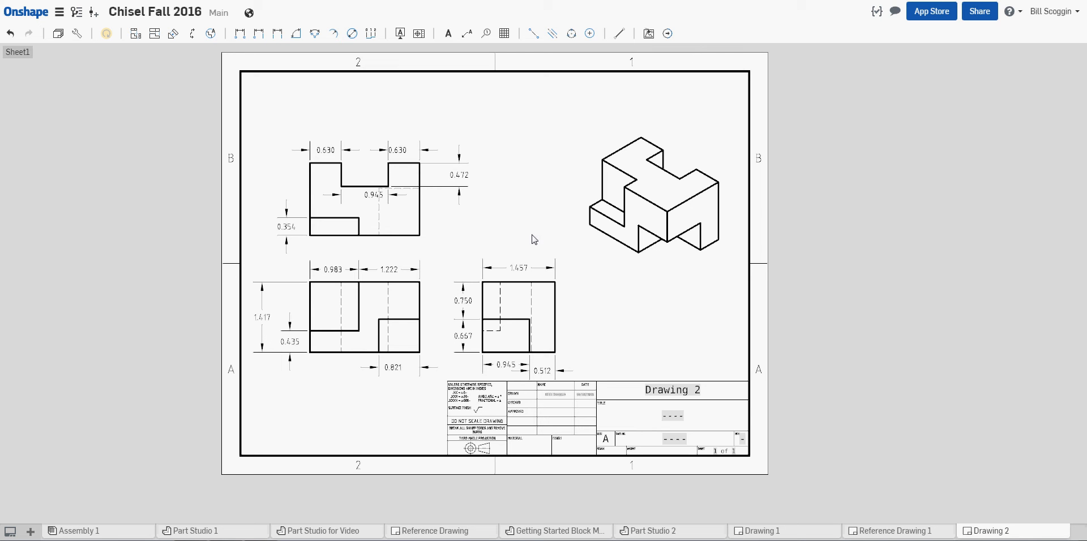
Replace the drawing name in the uppermost title block field with the placeholder text "Your Name".
{"action": "left_click", "coordinate": [686, 390]}
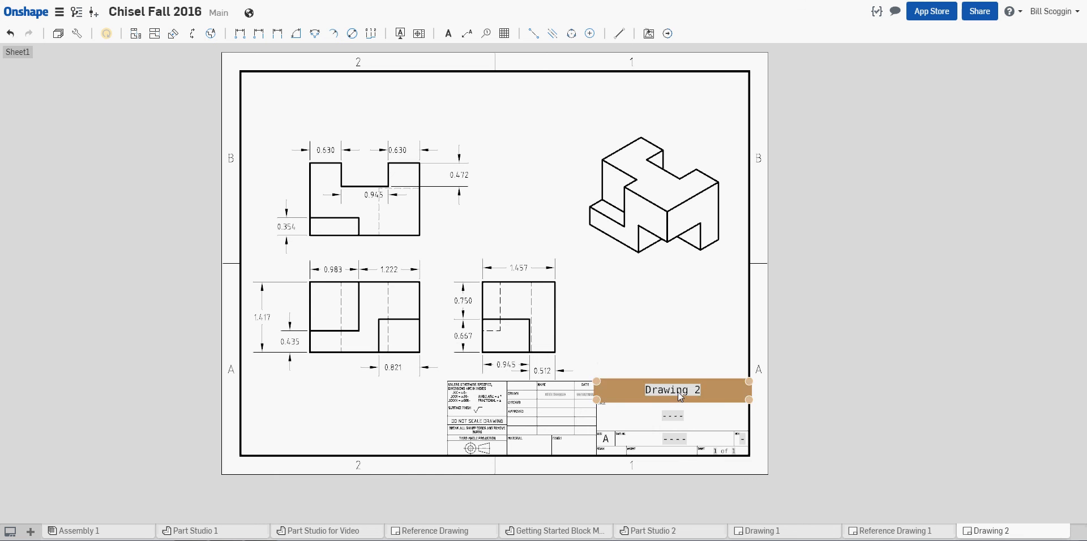
{"action": "double_click", "coordinate": [677, 391]}
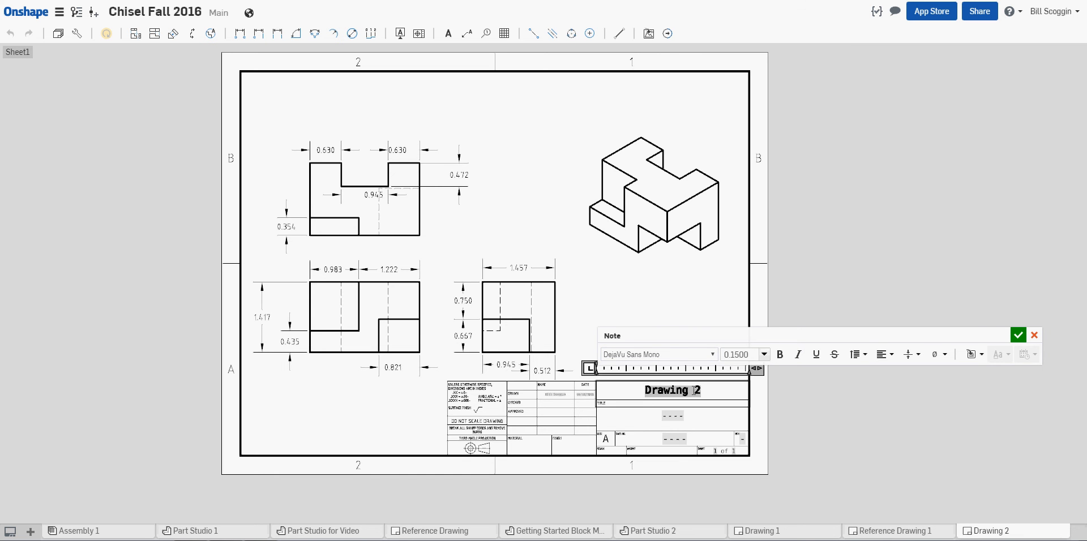
{"action": "type", "text": "Your "}
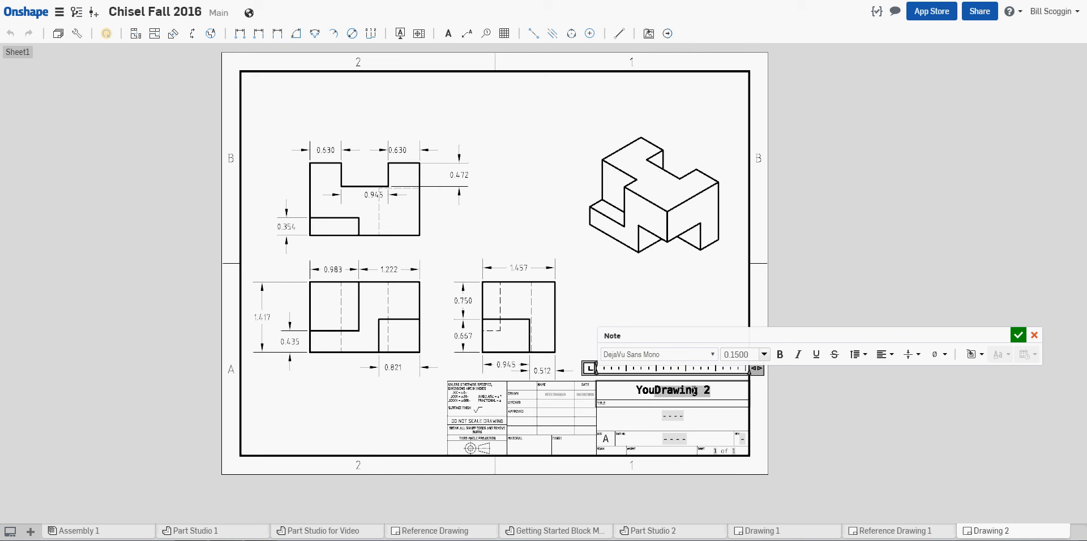
{"action": "type", "text": "Nam"}
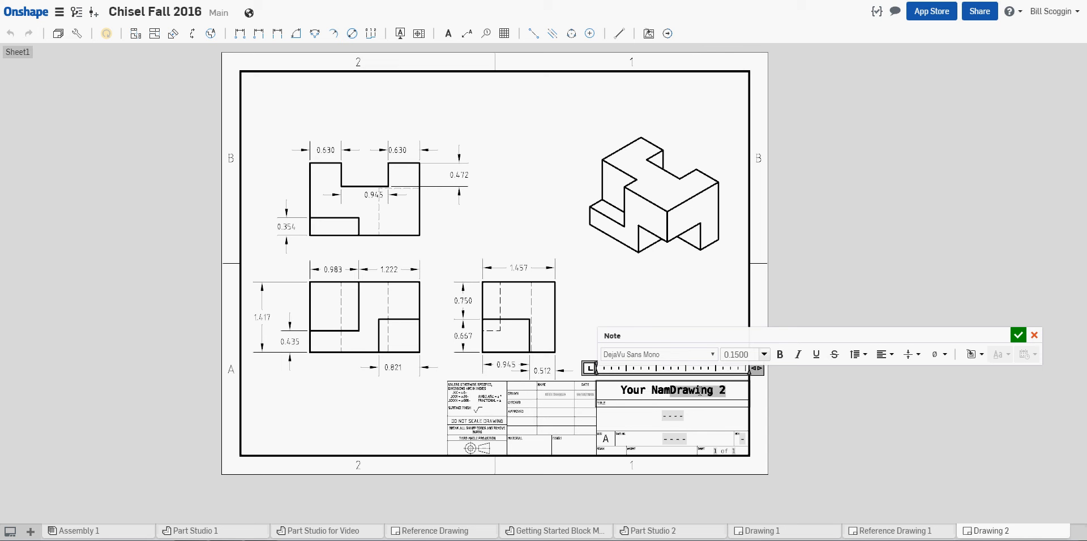
{"action": "type", "text": "e"}
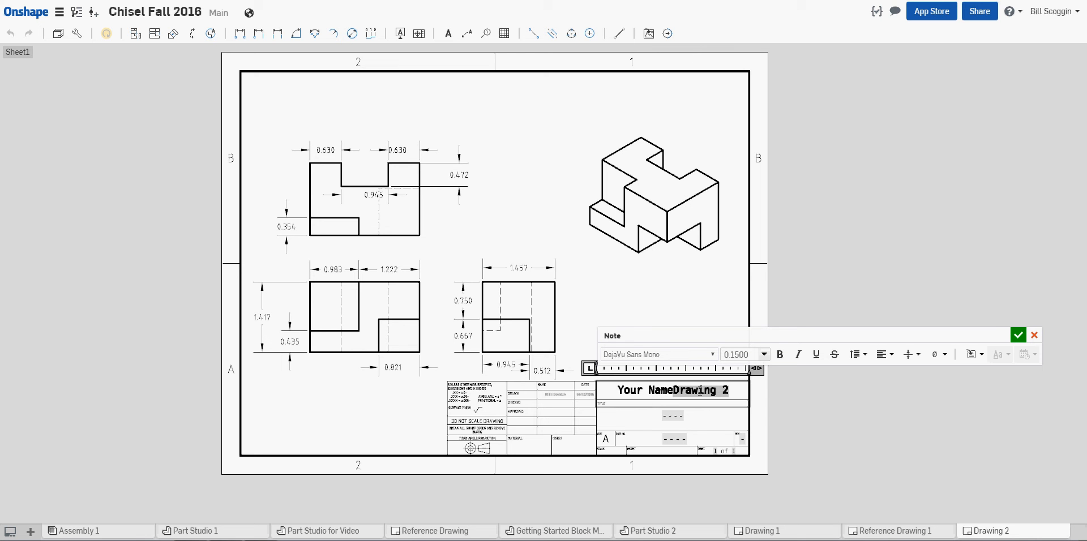
{"action": "key", "text": "Delete"}
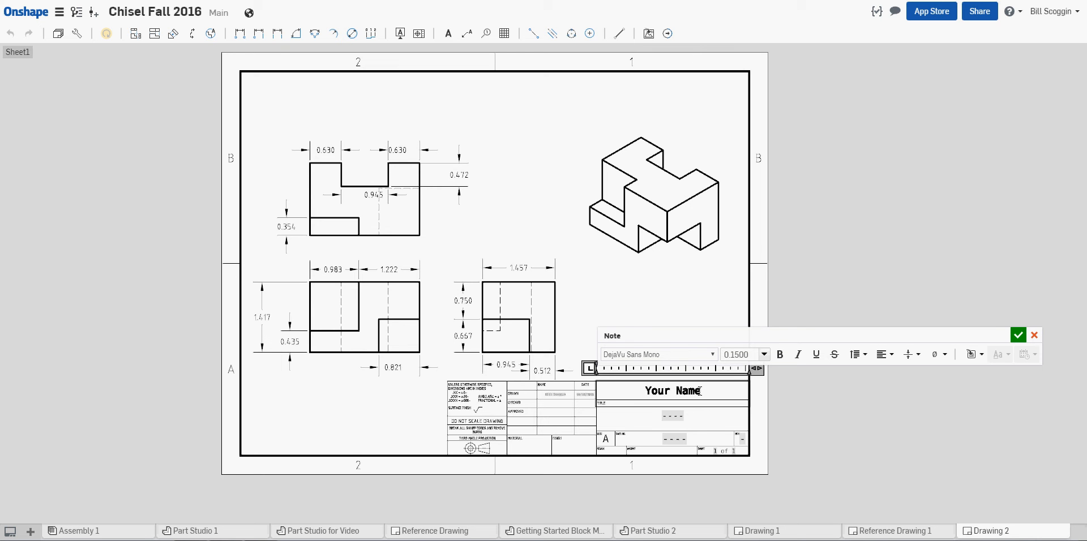
Fill in the title block's title field with "Practice Block 1".
{"action": "double_click", "coordinate": [669, 419]}
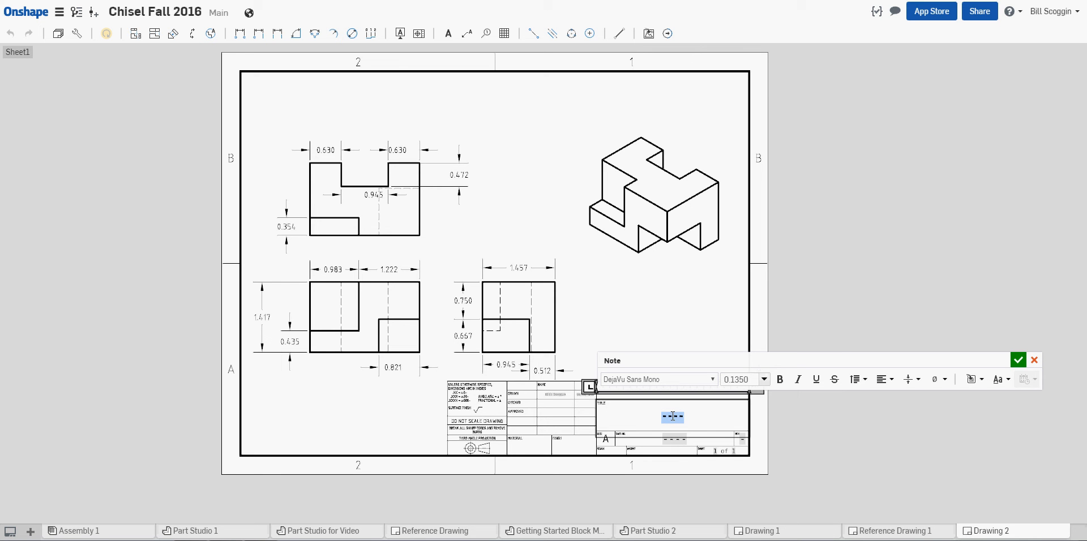
{"action": "type", "text": "Practice"}
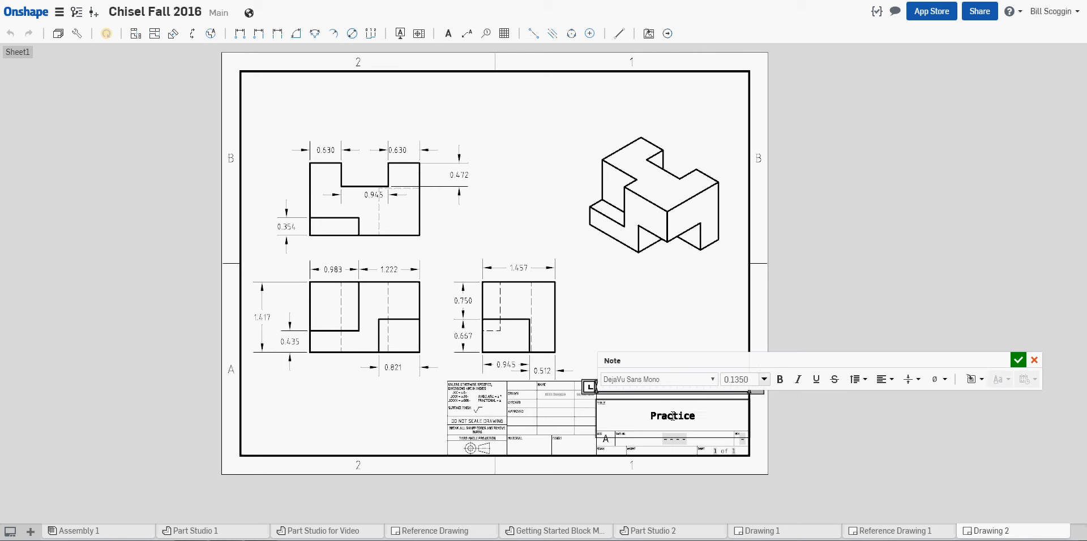
{"action": "type", "text": " Block 1"}
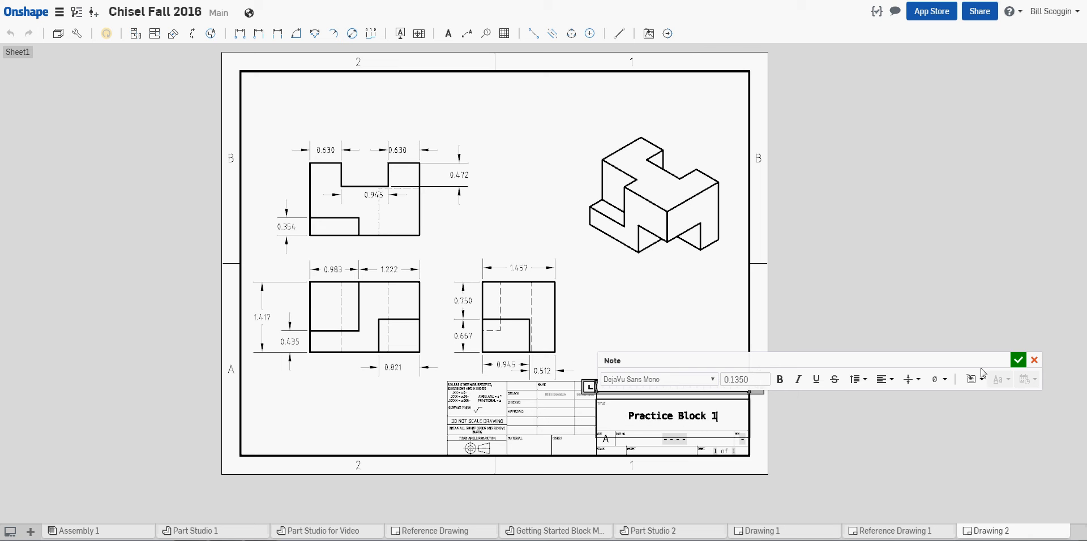
{"action": "left_click", "coordinate": [1017, 360]}
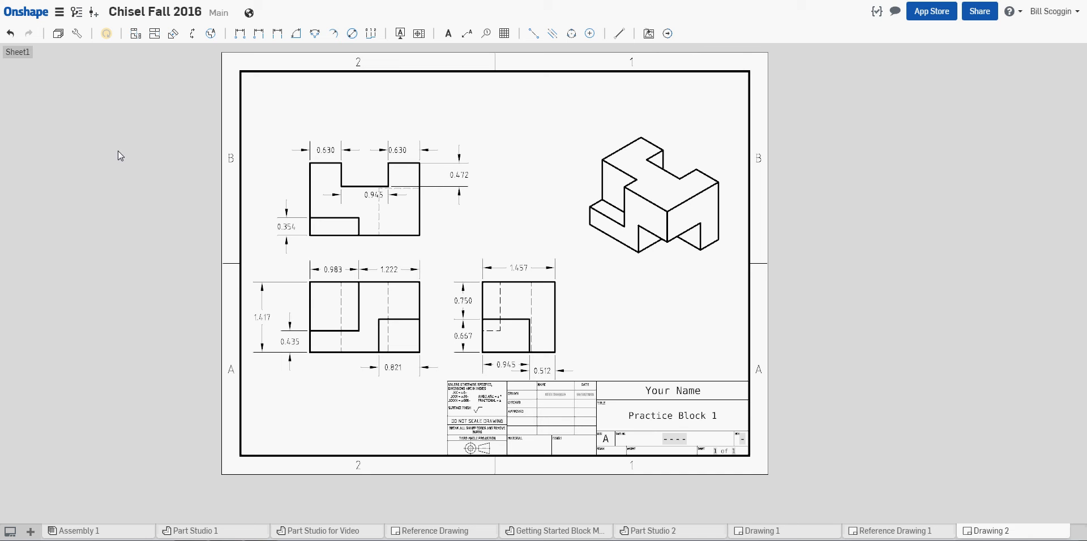
Send the finished drawing sheet to print.
{"action": "left_click", "coordinate": [59, 12]}
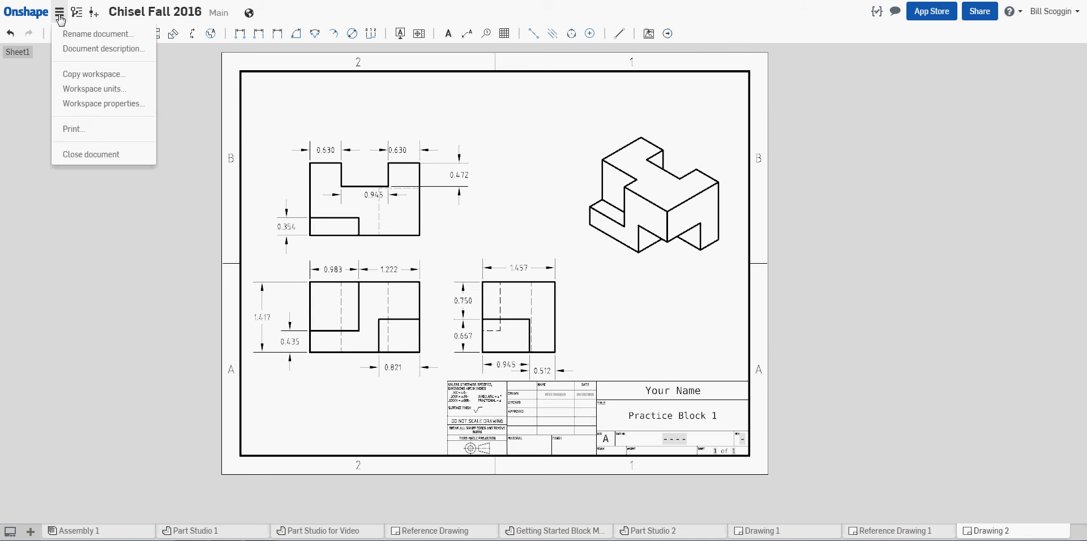
{"action": "left_click", "coordinate": [68, 129]}
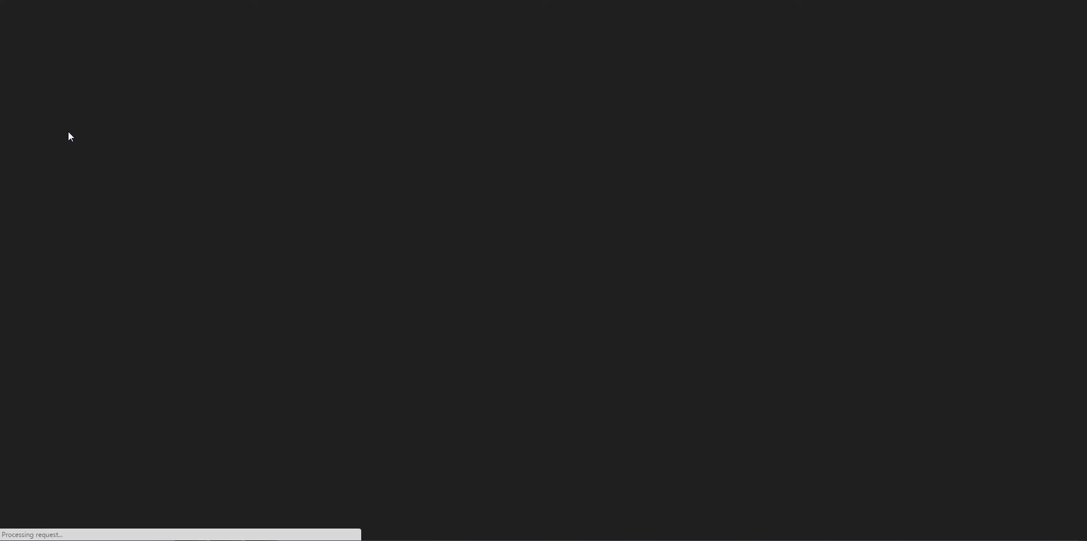